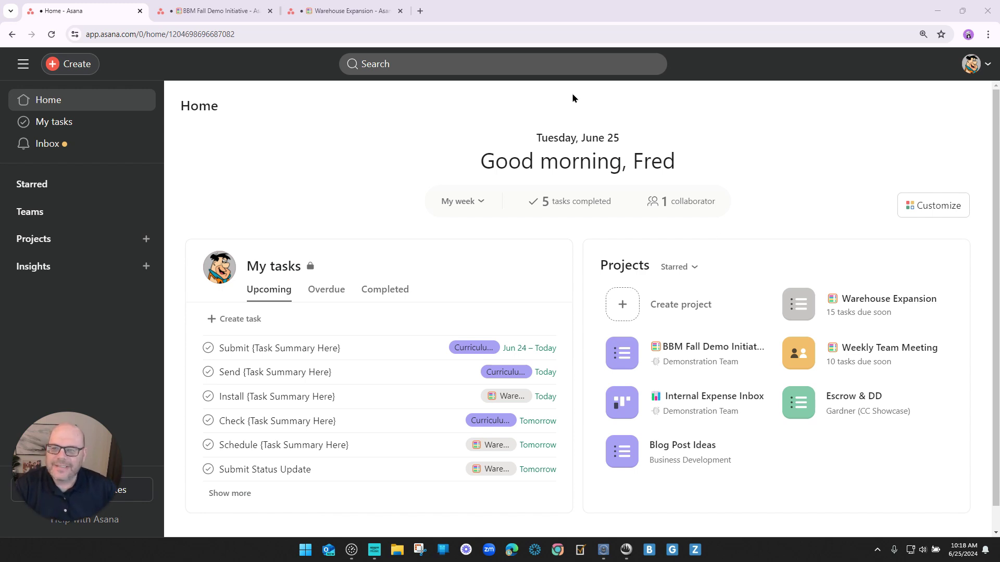
Step: Examine the task assignments and the Submit Status Update task in the Warehouse Expansion project's list
click(345, 11)
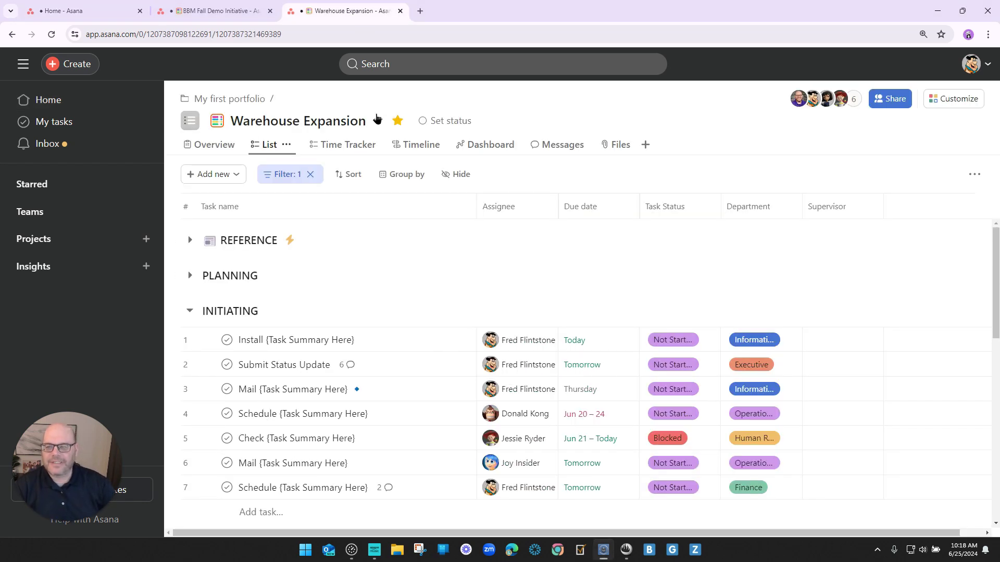
mouse_move(502, 337)
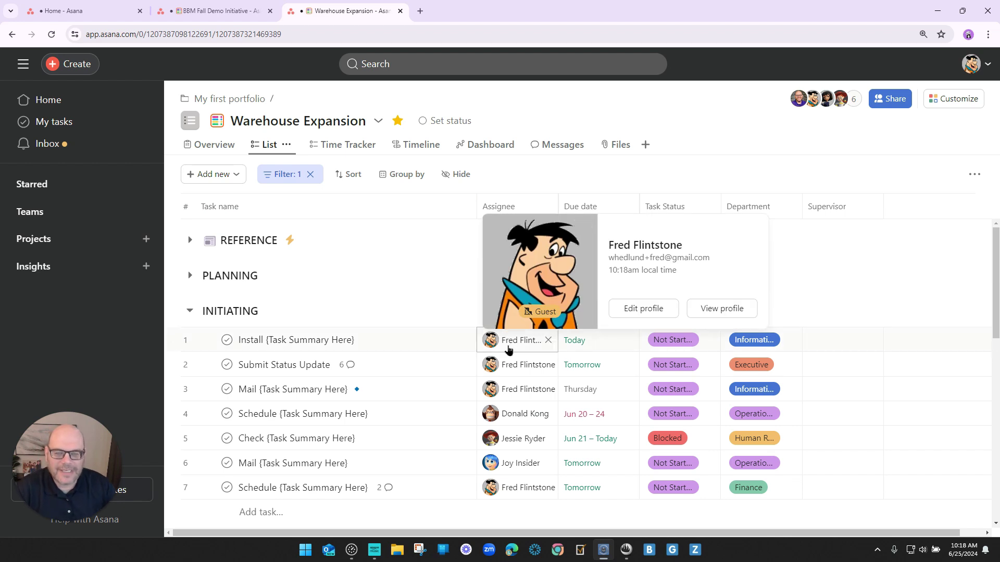
mouse_move(495, 410)
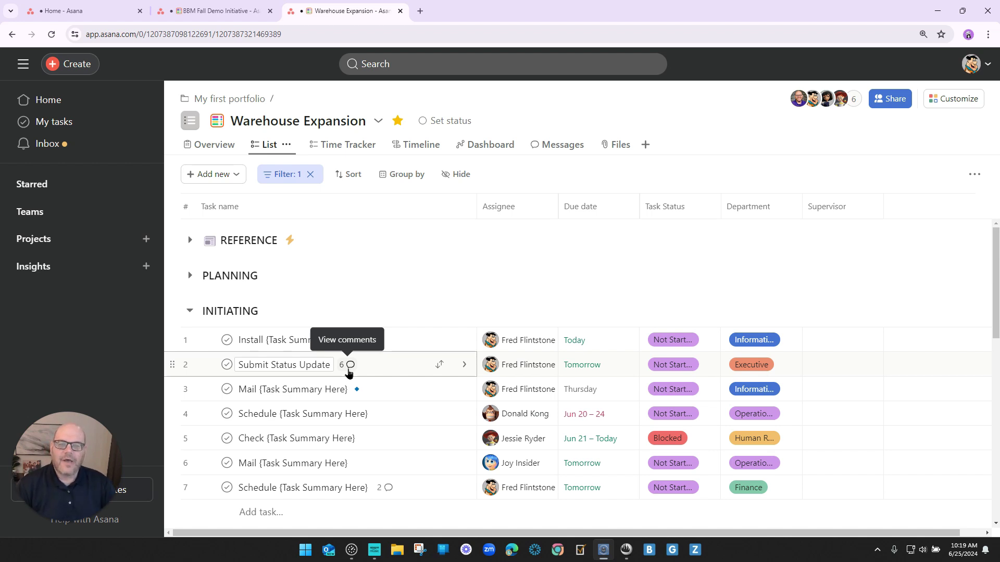
drag(243, 366, 316, 366)
click(597, 172)
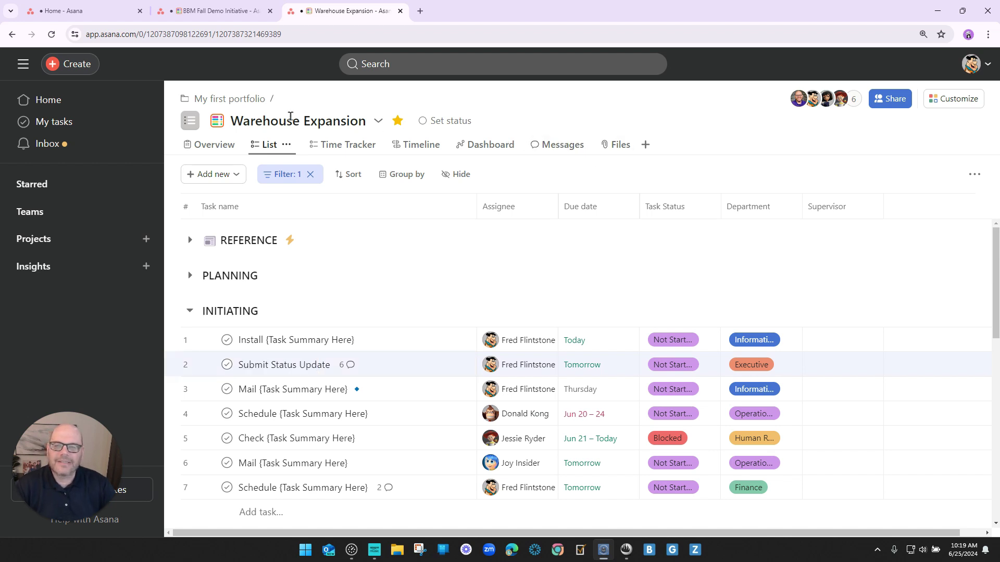
drag(241, 121, 609, 121)
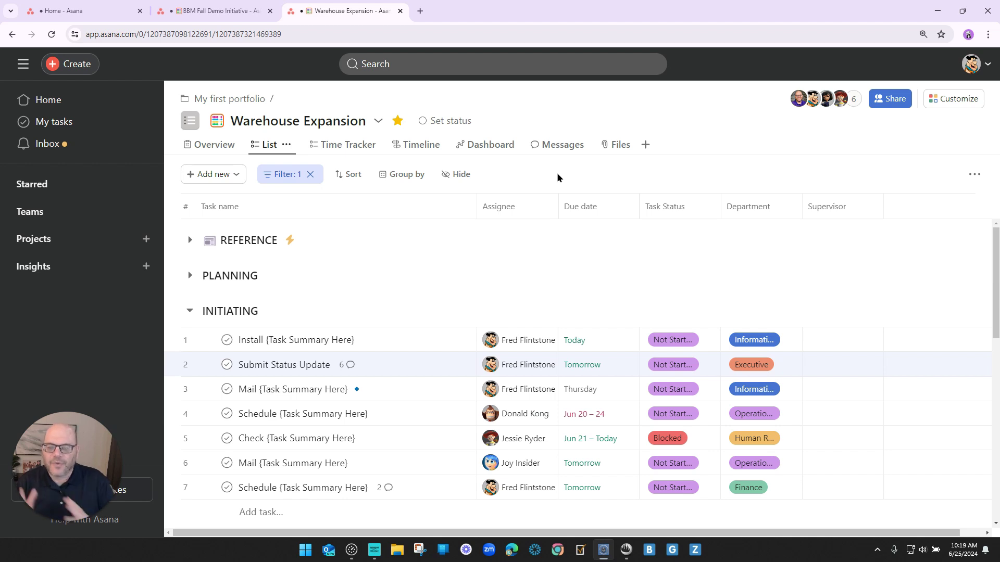
Step: Review the assigned tasks in My tasks and browse the activity notifications in the Inbox
click(91, 11)
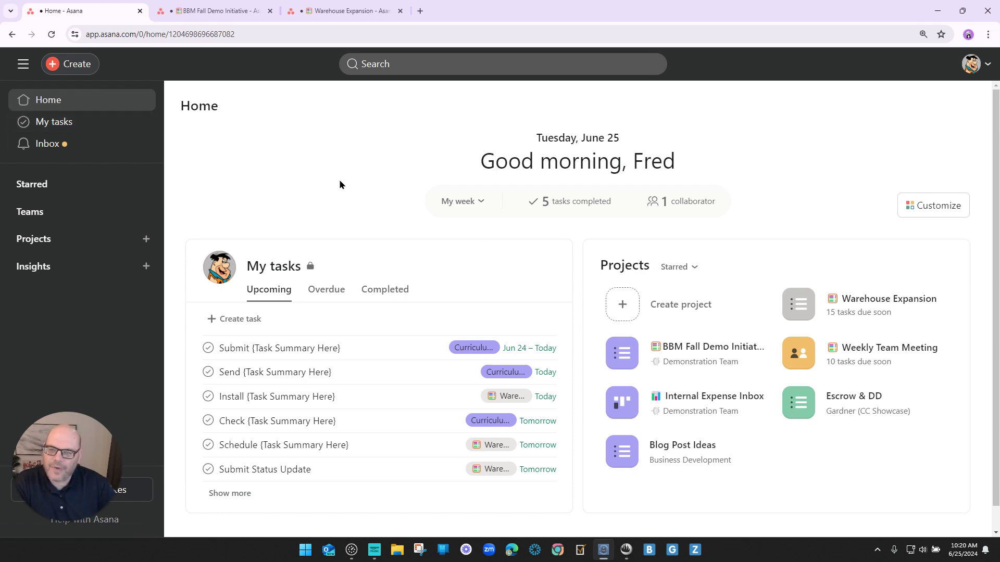
click(72, 124)
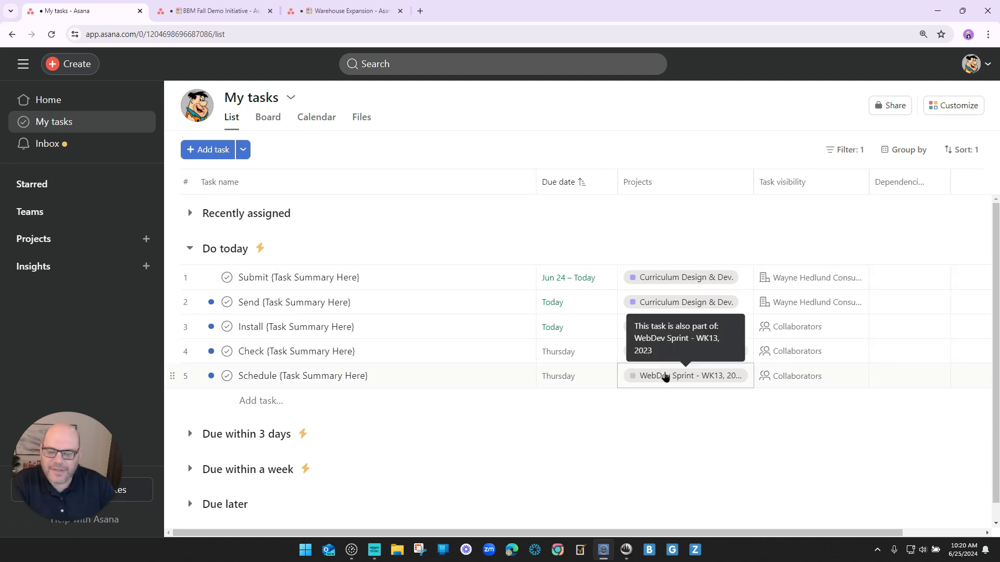
click(52, 147)
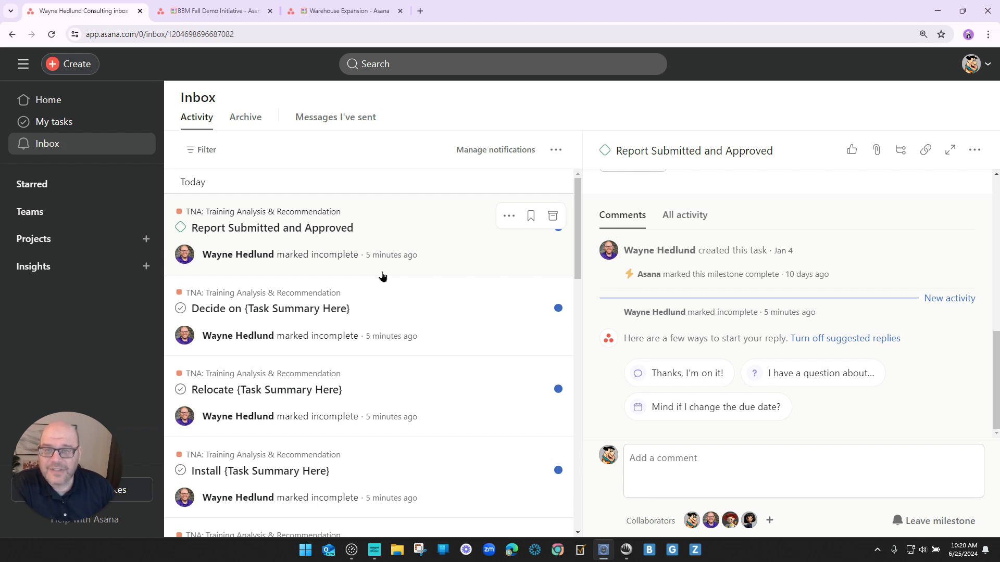
scroll(383, 276, down, 15)
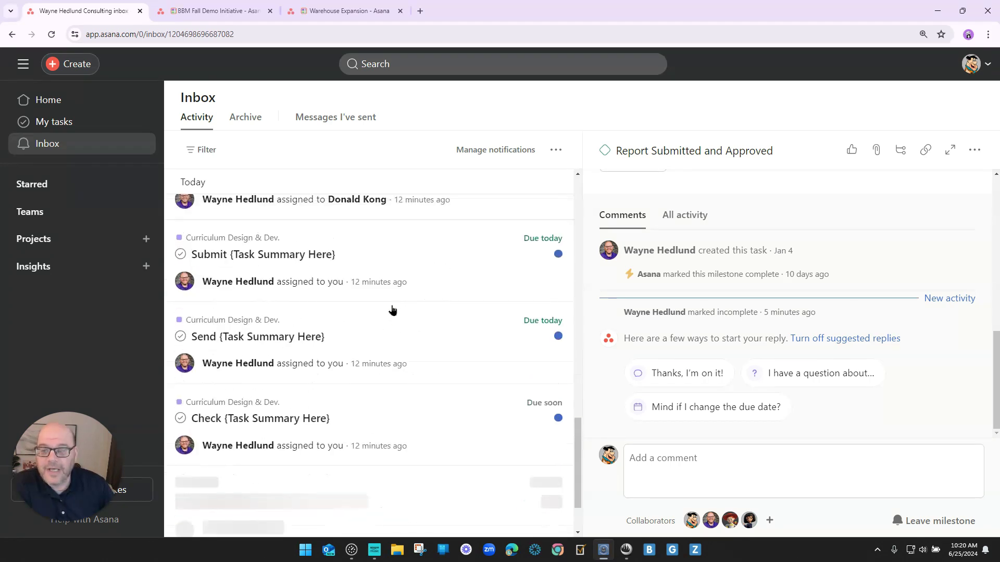
scroll(380, 361, up, 15)
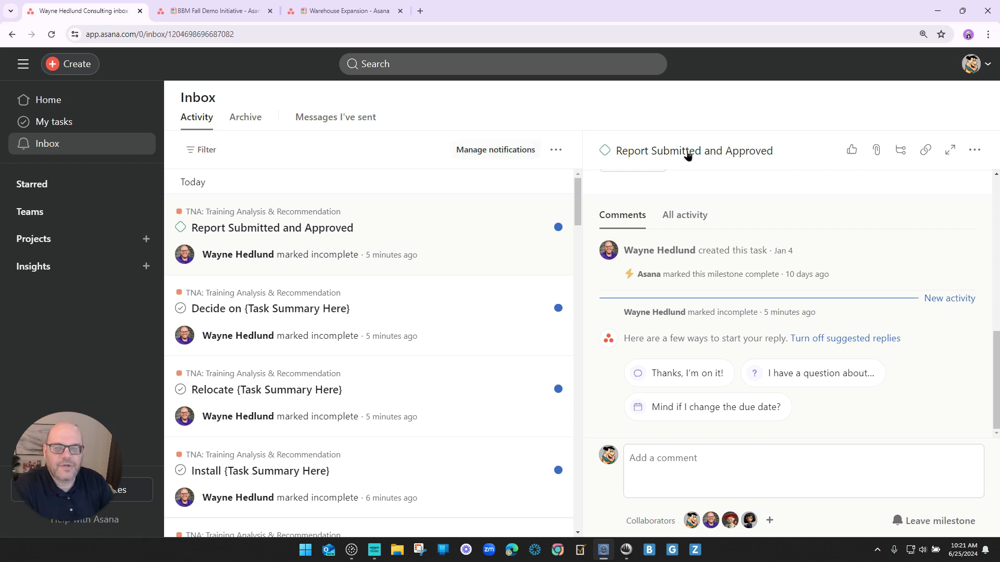
Step: View the notification preferences in the account settings, and close the settings
click(970, 64)
click(839, 230)
click(358, 132)
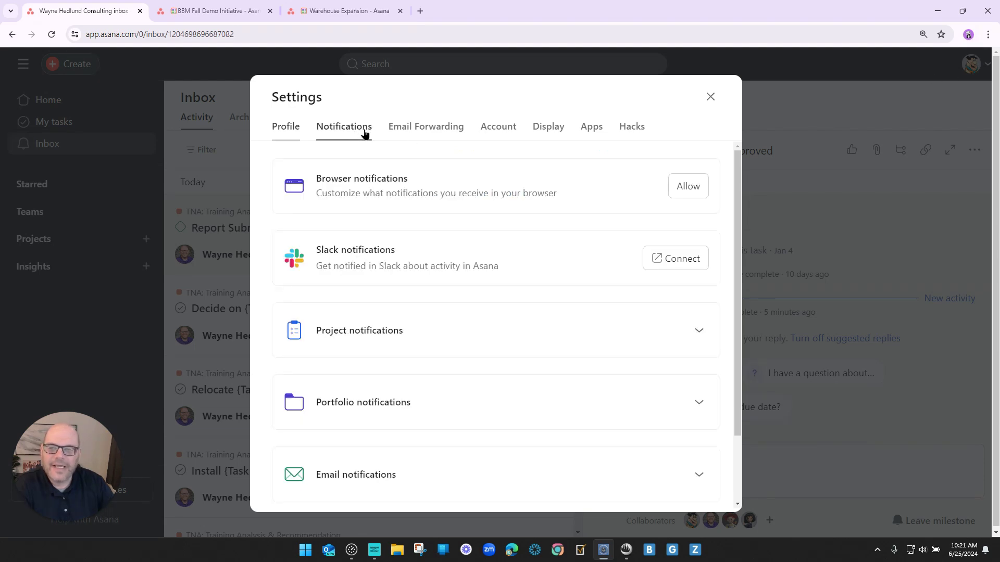
click(711, 96)
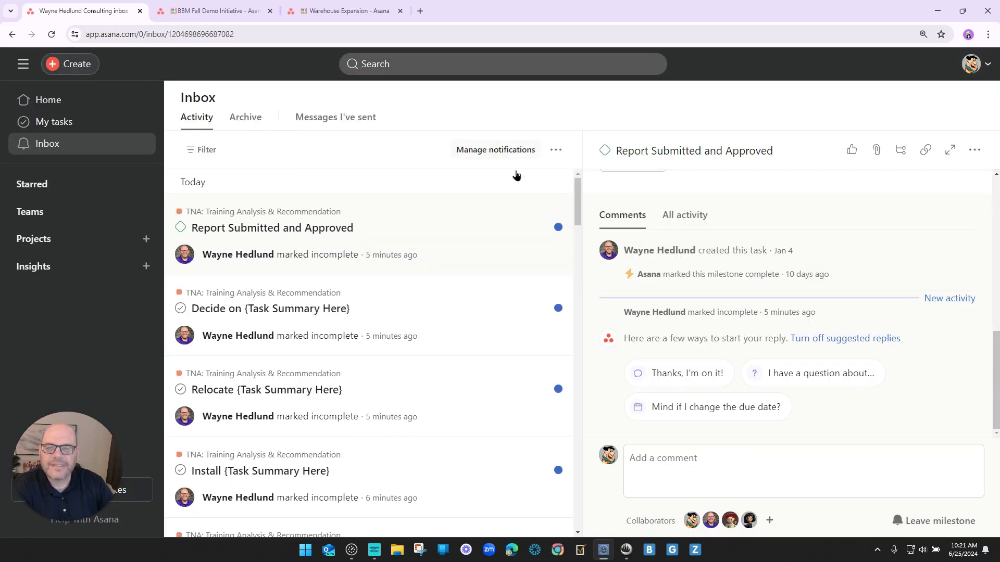
Step: Open the notification management from the Inbox and read the browser notifications description
click(498, 153)
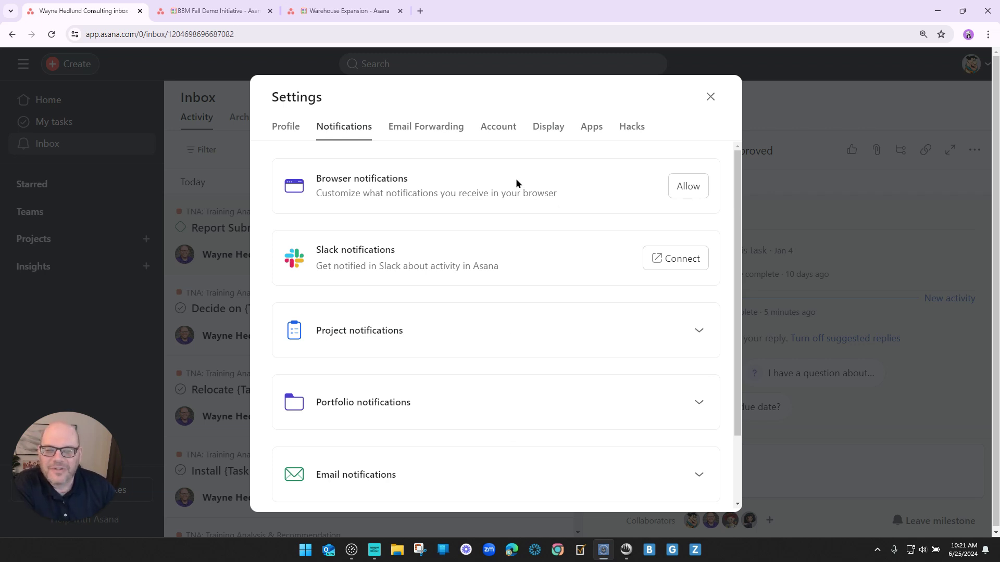
drag(316, 178, 419, 178)
click(492, 179)
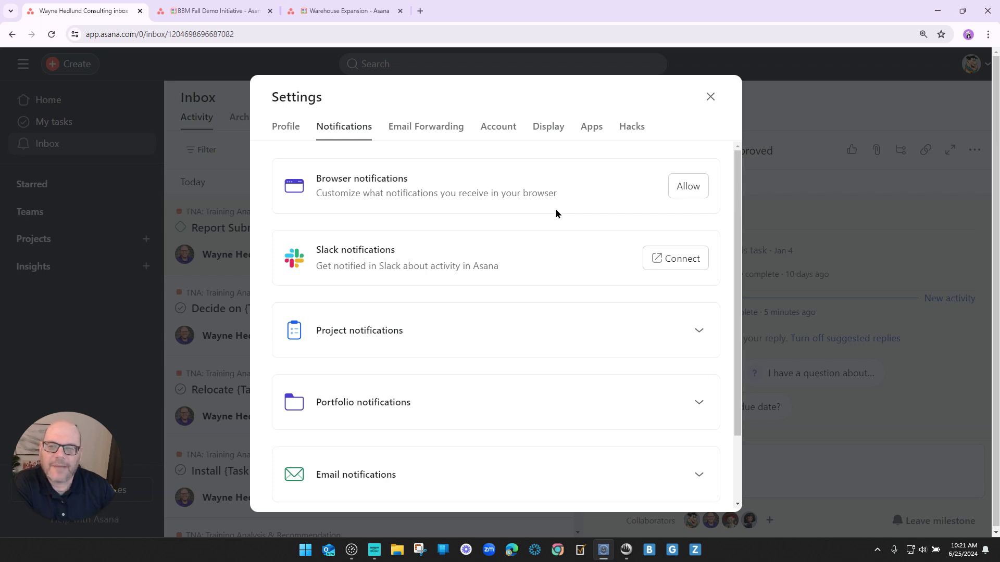
double_click(328, 178)
click(605, 193)
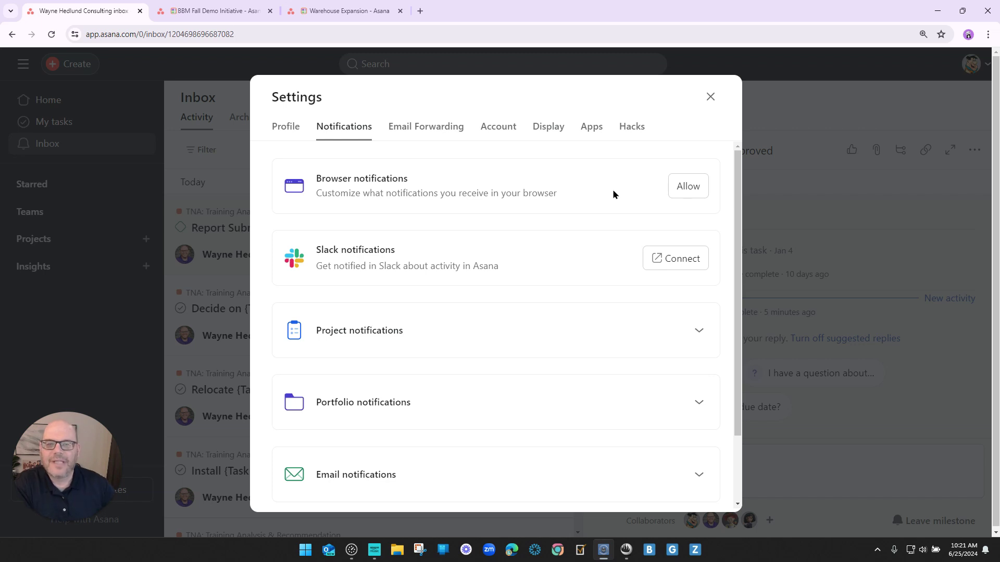
Step: Allow browser notifications, try the Mentions option, and set them to Nothing
click(680, 188)
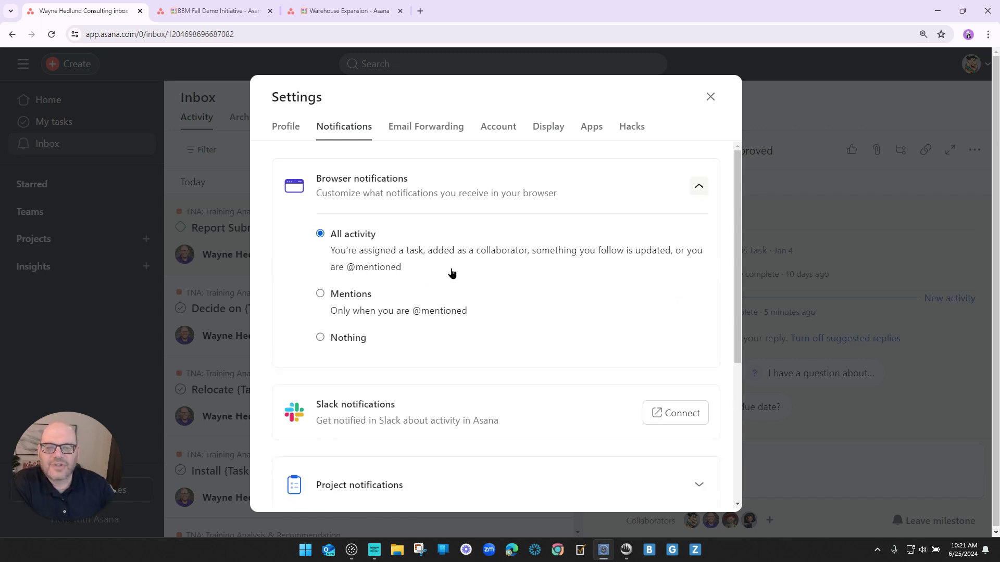
click(320, 338)
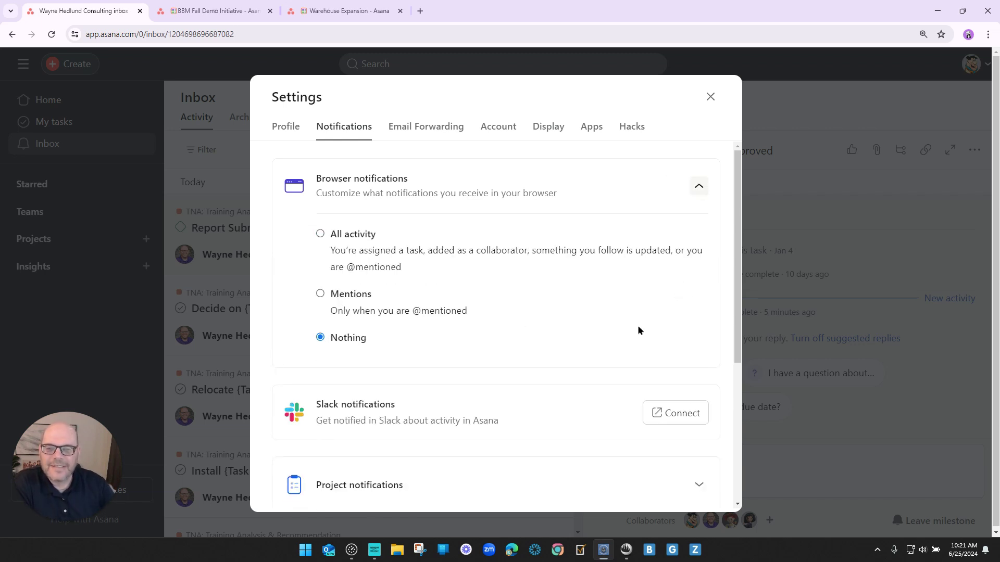
click(698, 188)
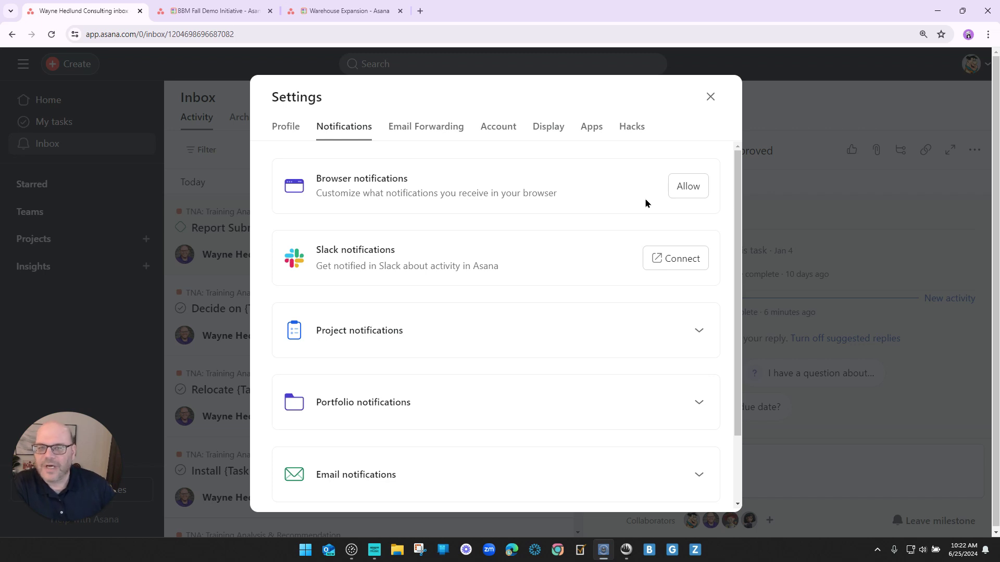
click(684, 186)
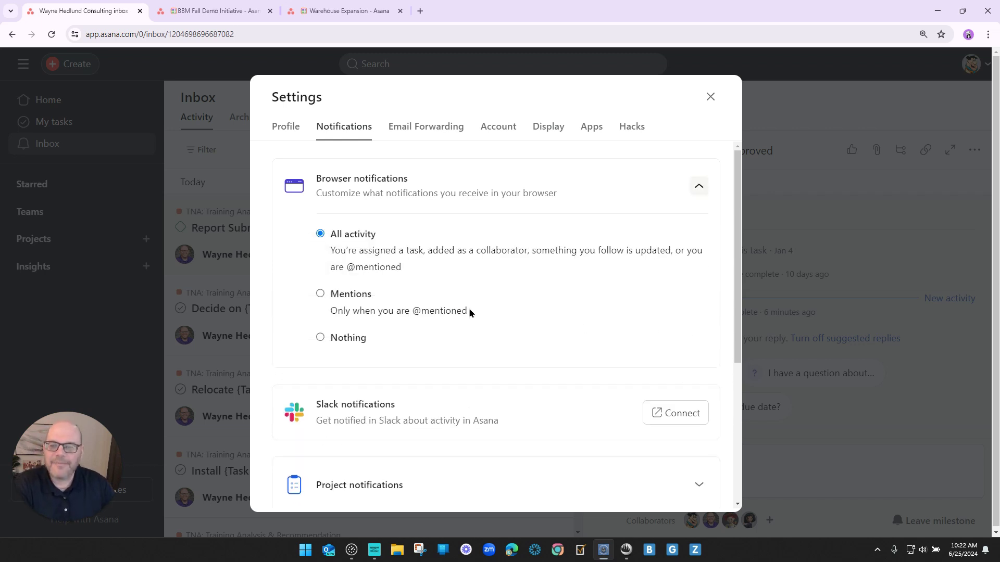
click(321, 293)
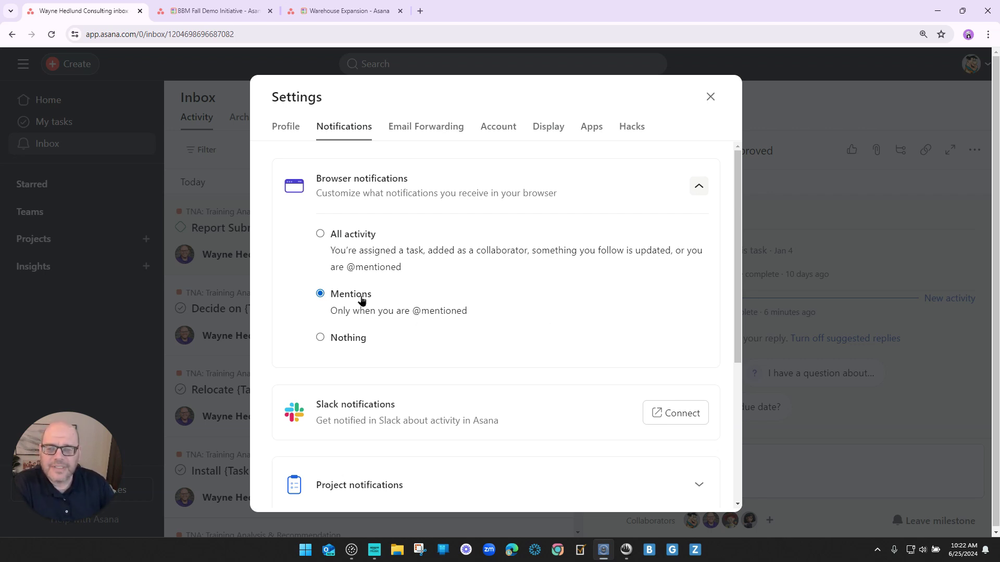
click(321, 339)
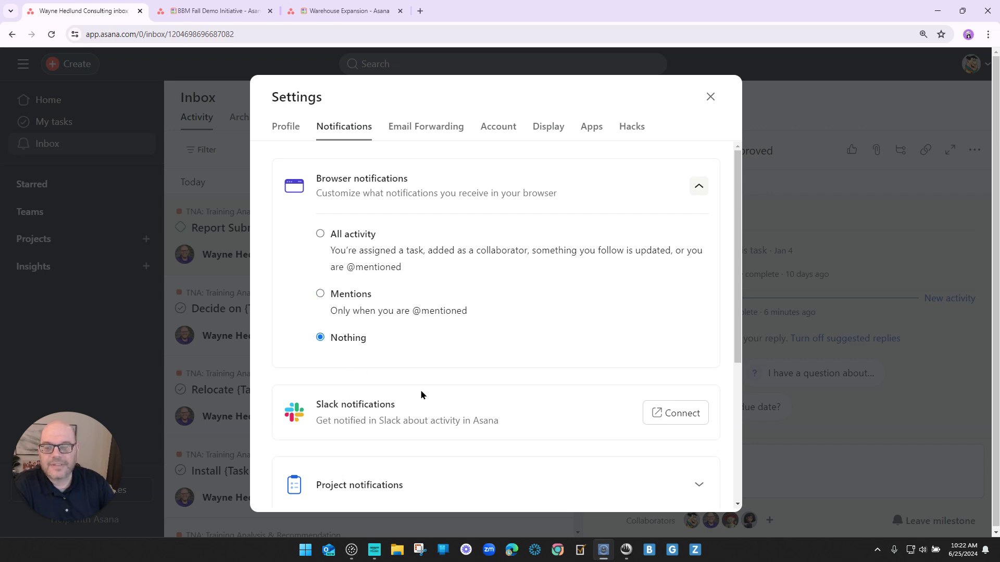
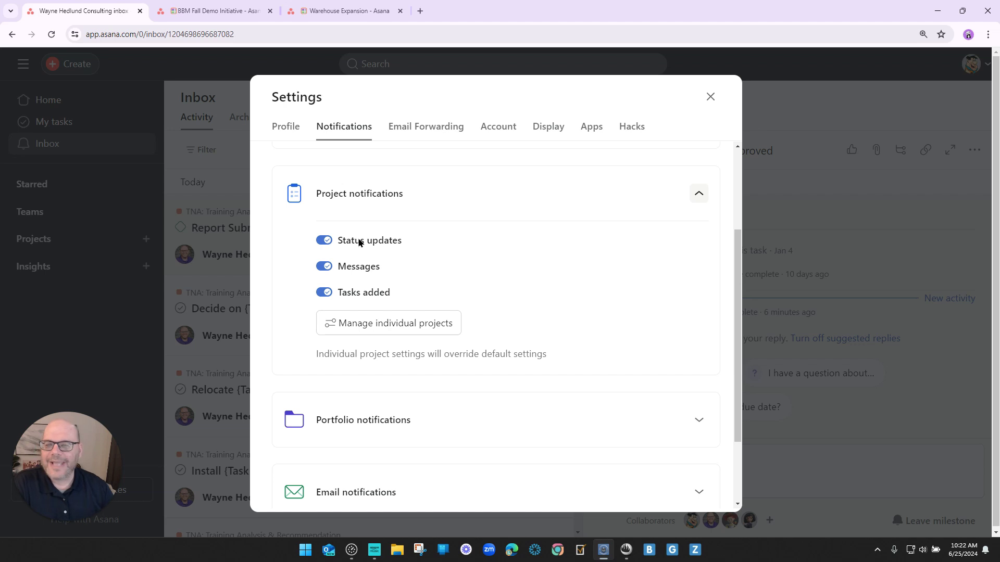
Step: Turn off Status updates in the project notifications
drag(411, 239, 320, 247)
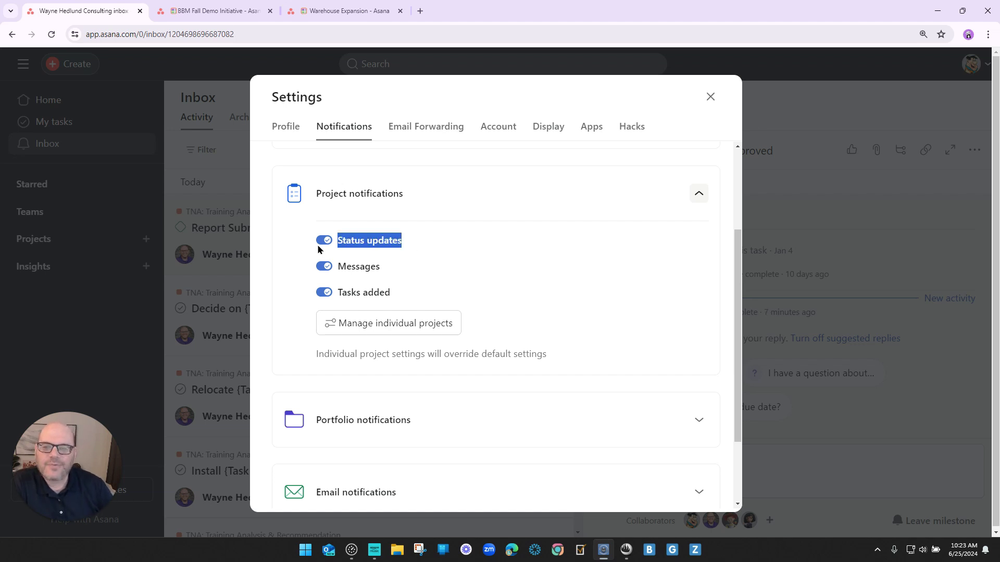
click(499, 250)
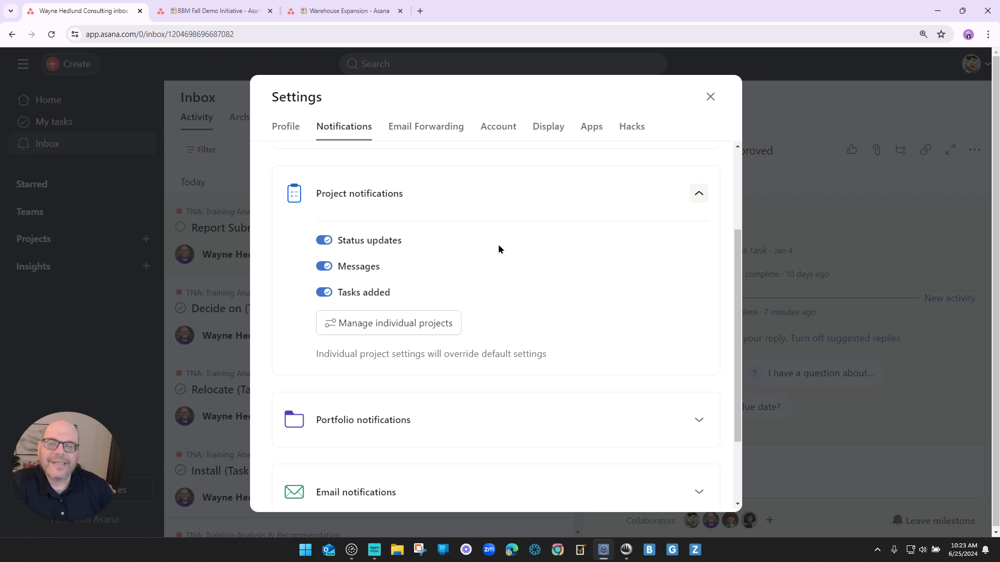
click(323, 240)
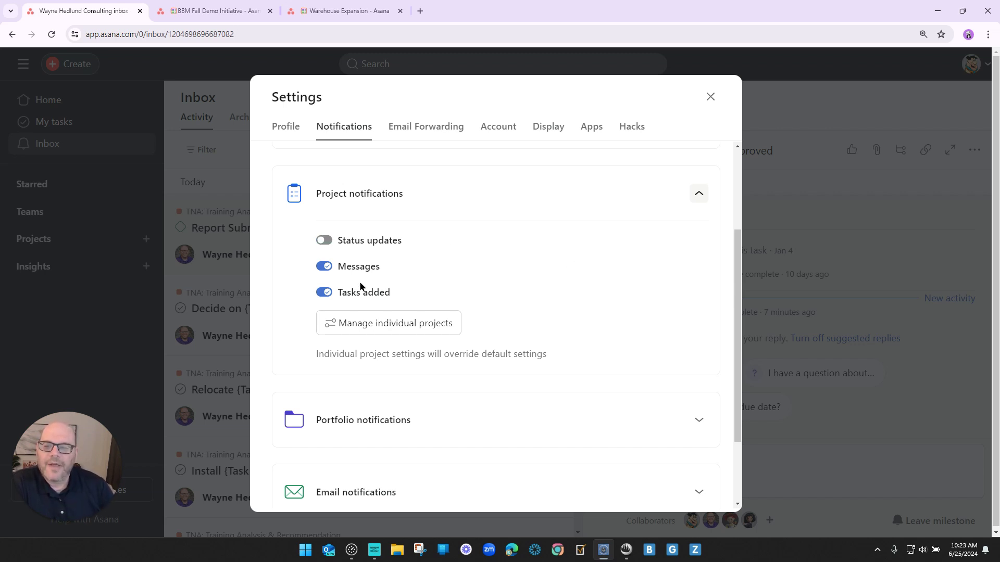
Step: Examine the Messages option in the project notifications and where messages are kept in the Warehouse Expansion project
drag(386, 266, 338, 271)
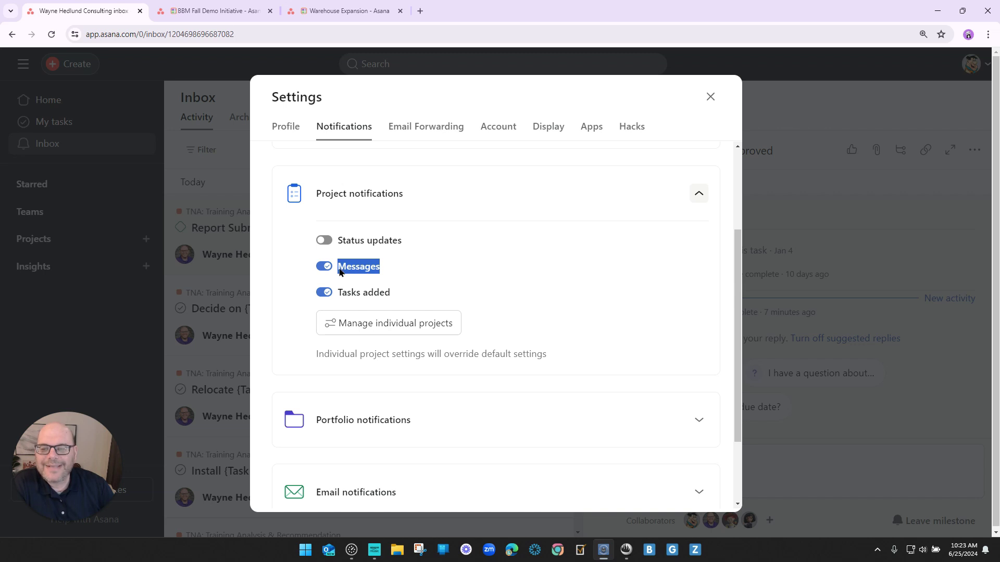
click(443, 268)
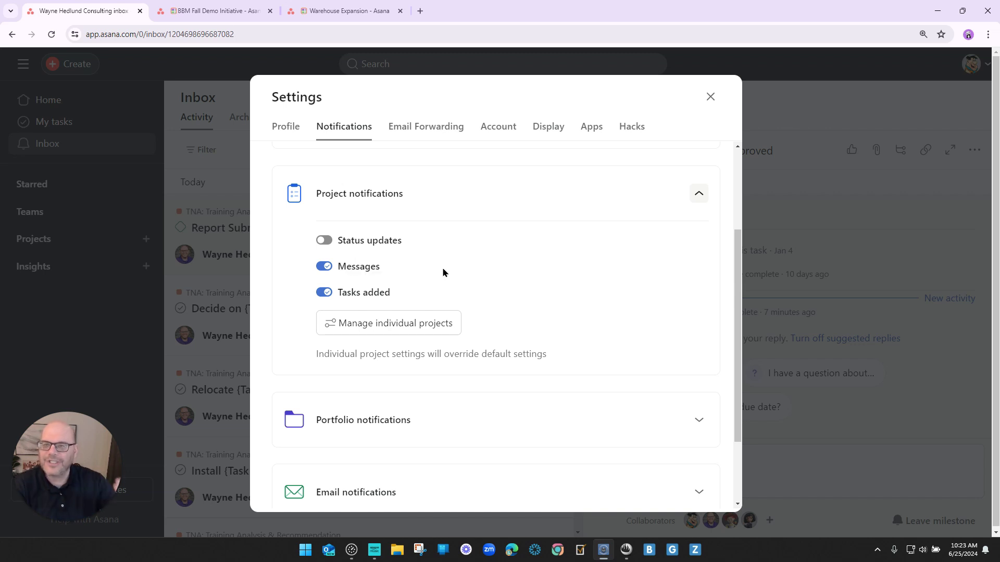
click(292, 15)
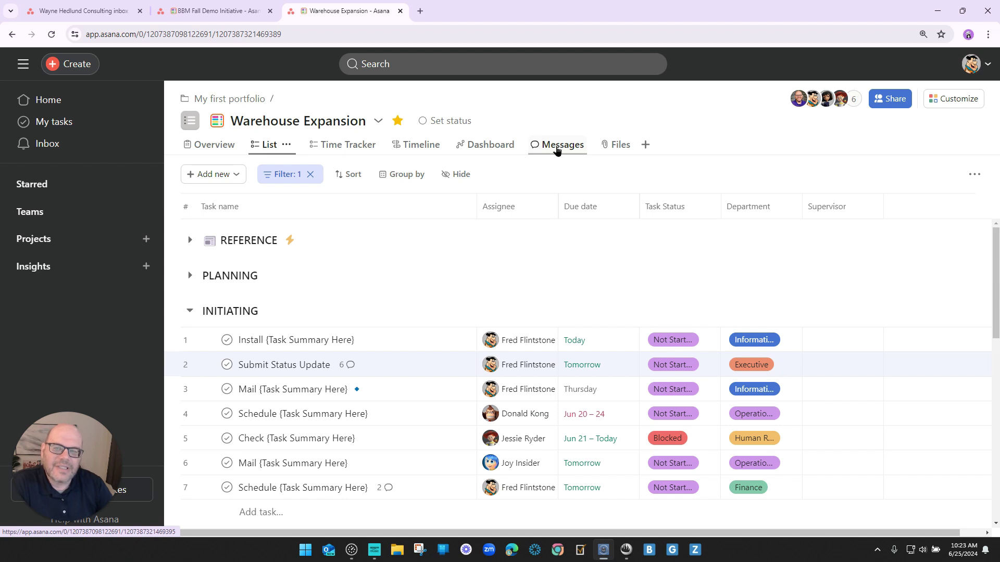
click(29, 7)
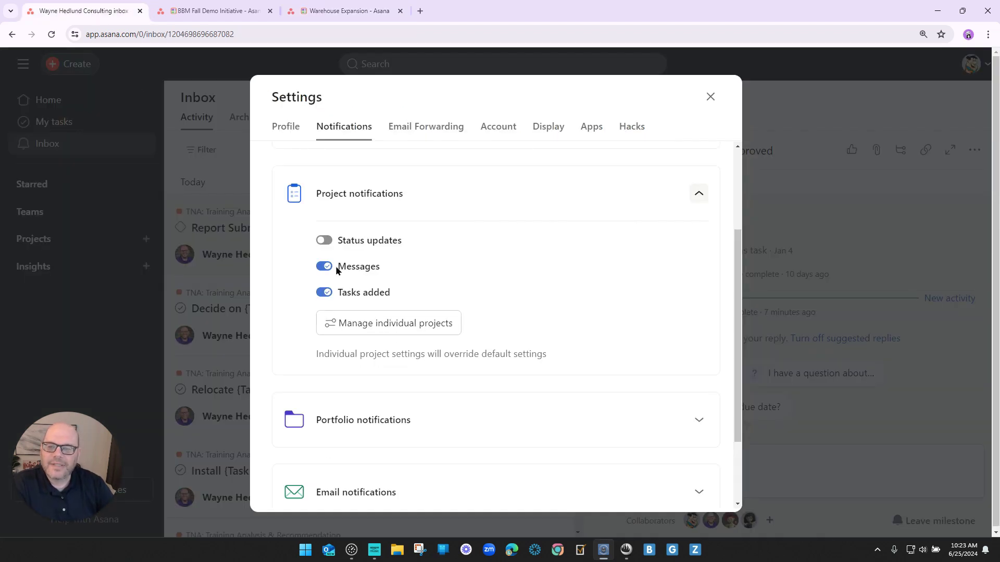
drag(338, 269, 390, 274)
click(407, 271)
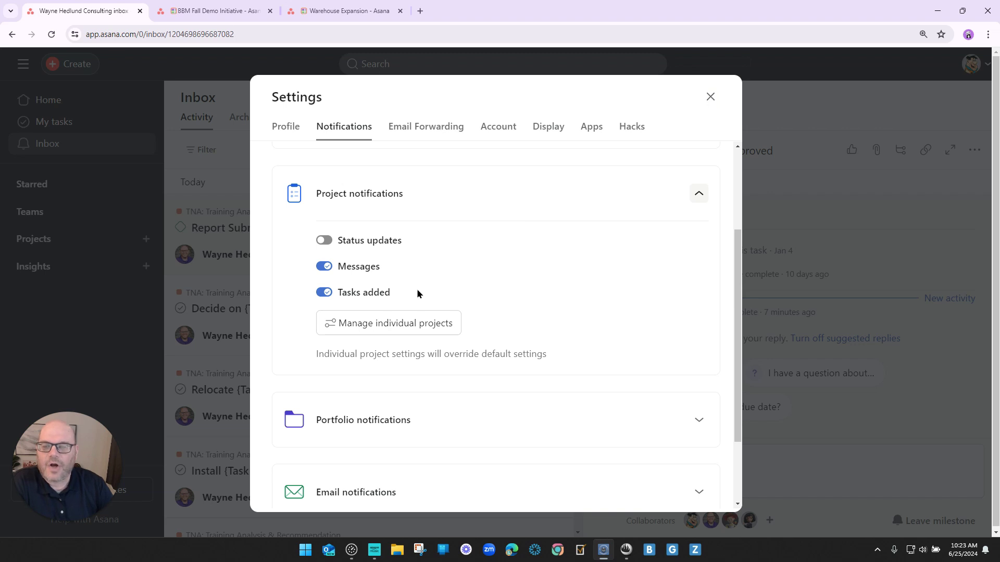
Step: Add a task named NEW TASK below the Install task in the INITIATING section of Warehouse Expansion
click(341, 12)
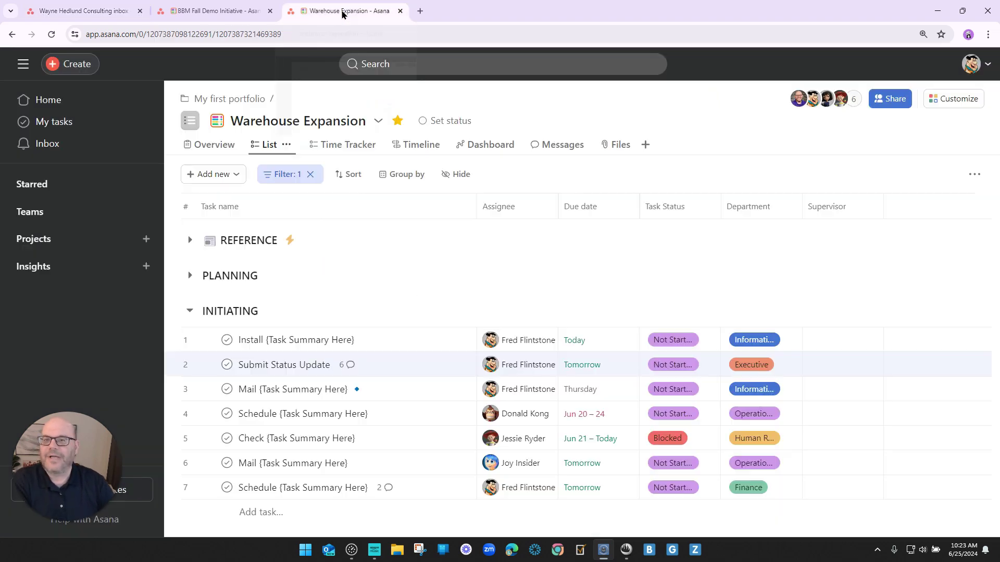
click(271, 342)
key(Return)
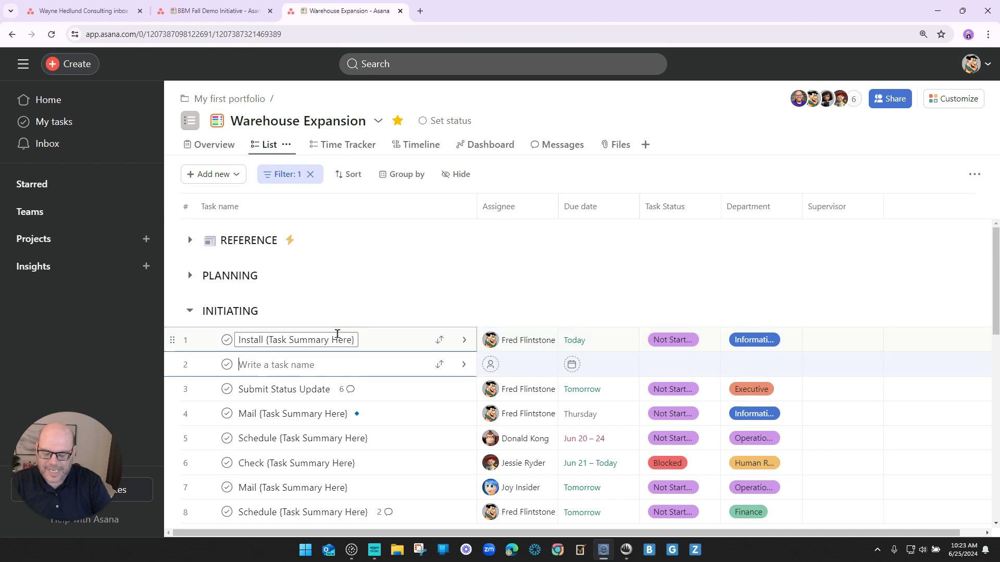
text(NEW TASK)
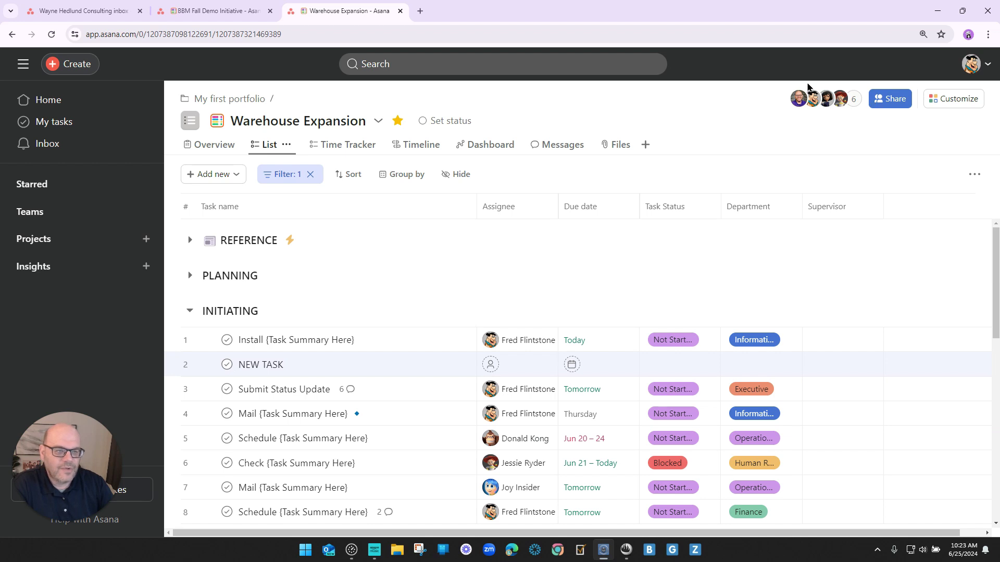
Step: Return to the notification settings and turn off Tasks added in the project notifications
click(111, 15)
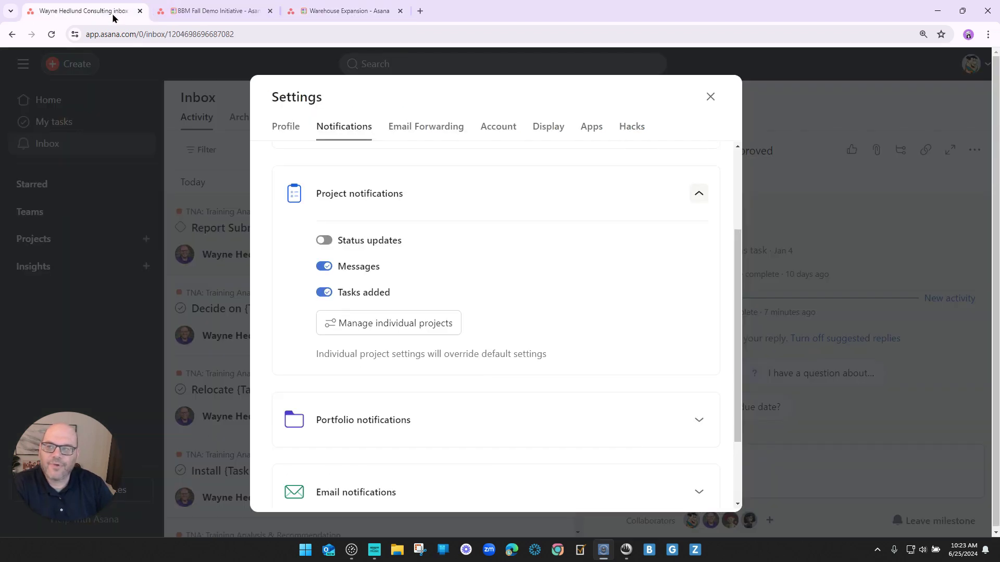
click(325, 293)
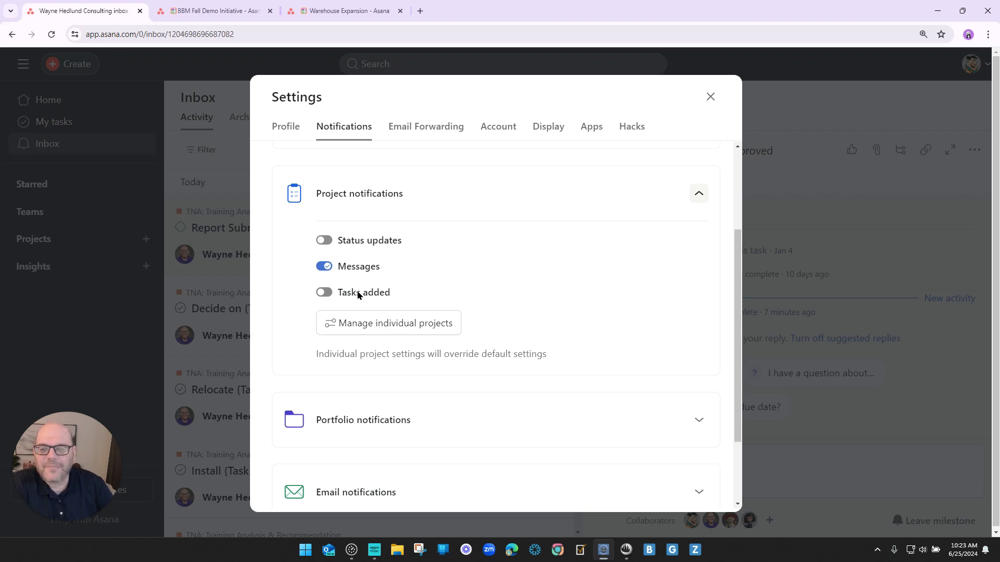
Step: Examine the note about individual project settings overriding defaults, then view the Warehouse Expansion project and return to the notification settings
drag(308, 355, 569, 355)
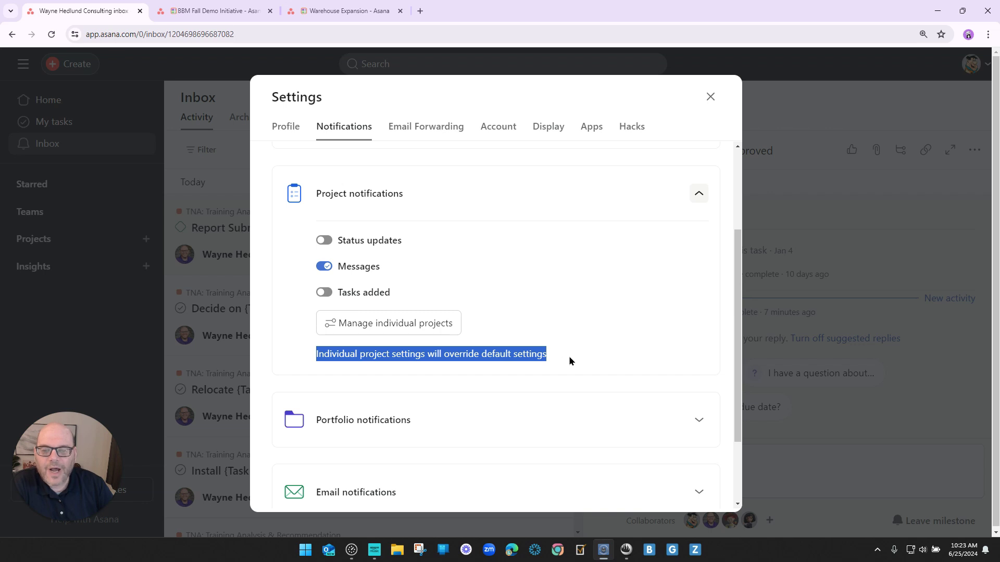
click(570, 361)
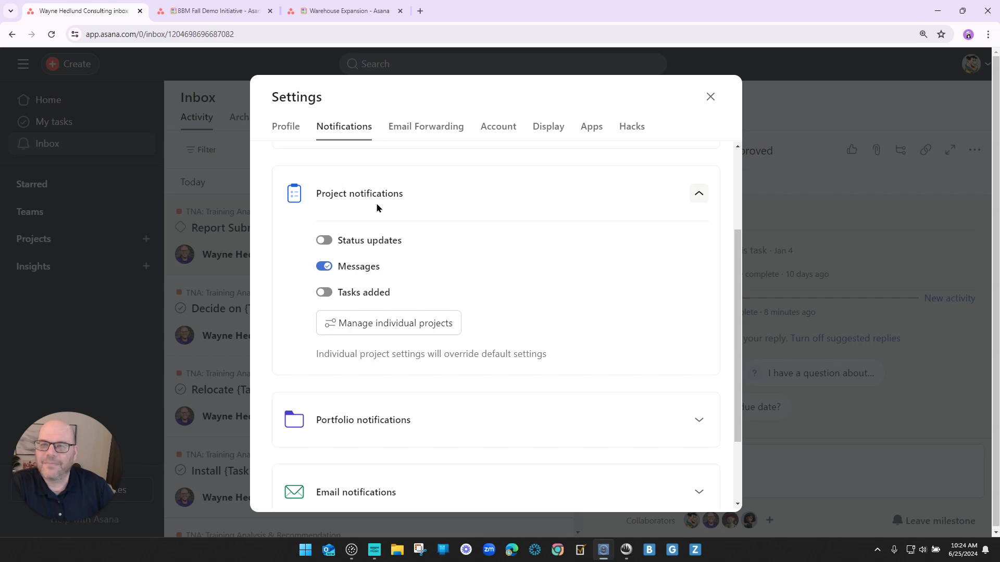
click(308, 11)
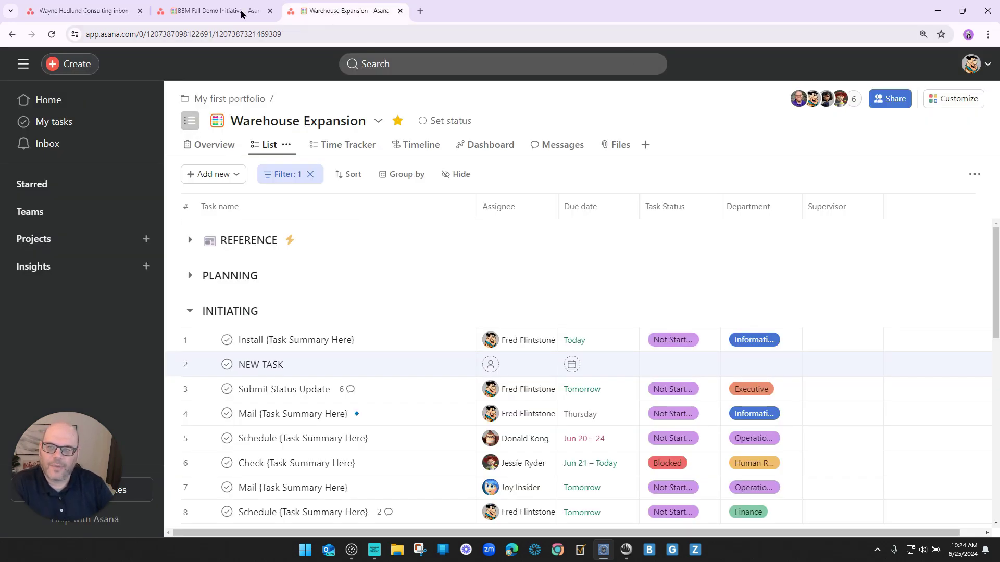
key(ctrl+1)
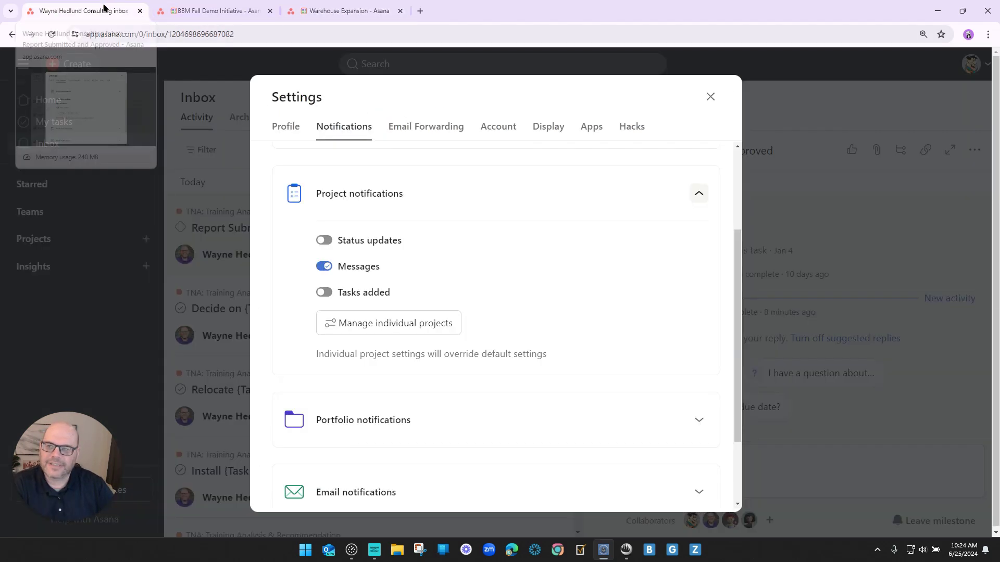
Step: Turn on Tasks added in the default project notifications
click(327, 241)
click(324, 292)
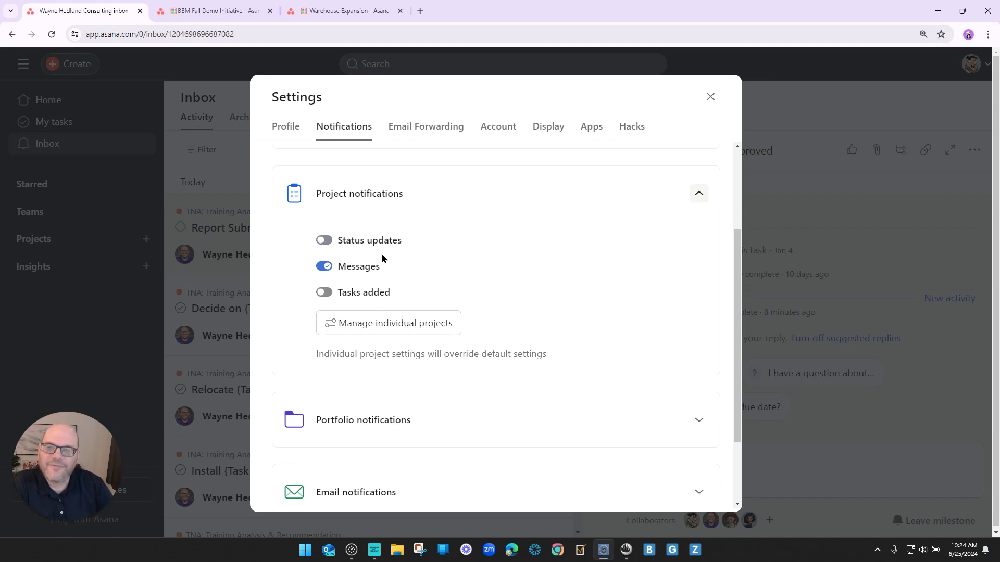
click(351, 296)
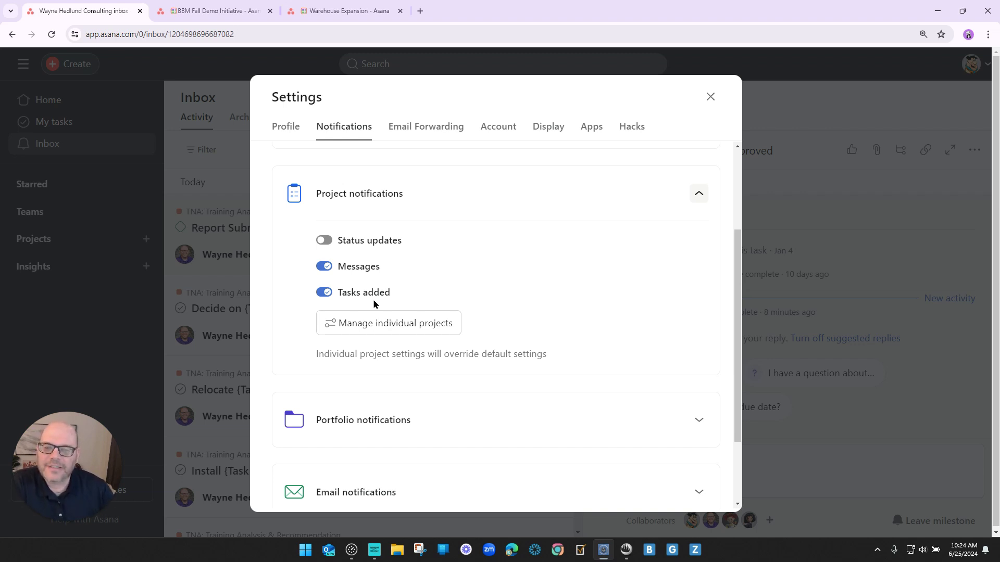
Step: In the individual project settings, disable Tasks added for the first seven projects, from Warehouse Expansion through Train/Dev Implementation
click(397, 323)
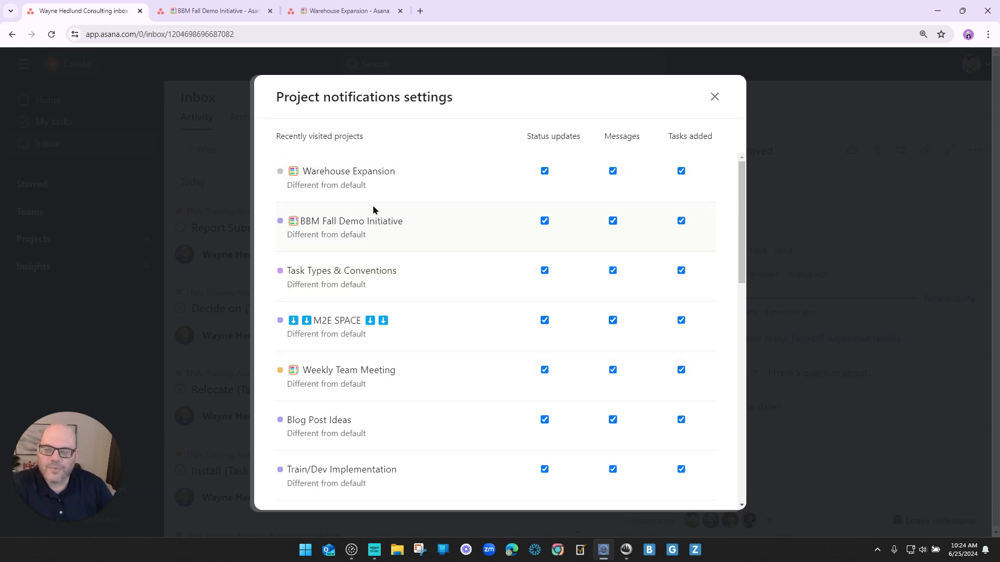
scroll(513, 267, down, 10)
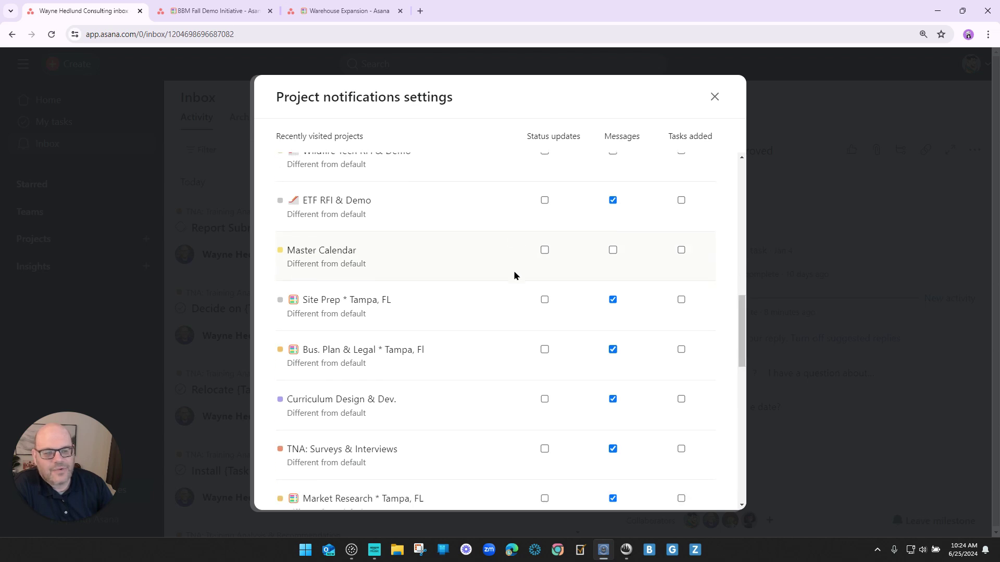
scroll(507, 284, up, 10)
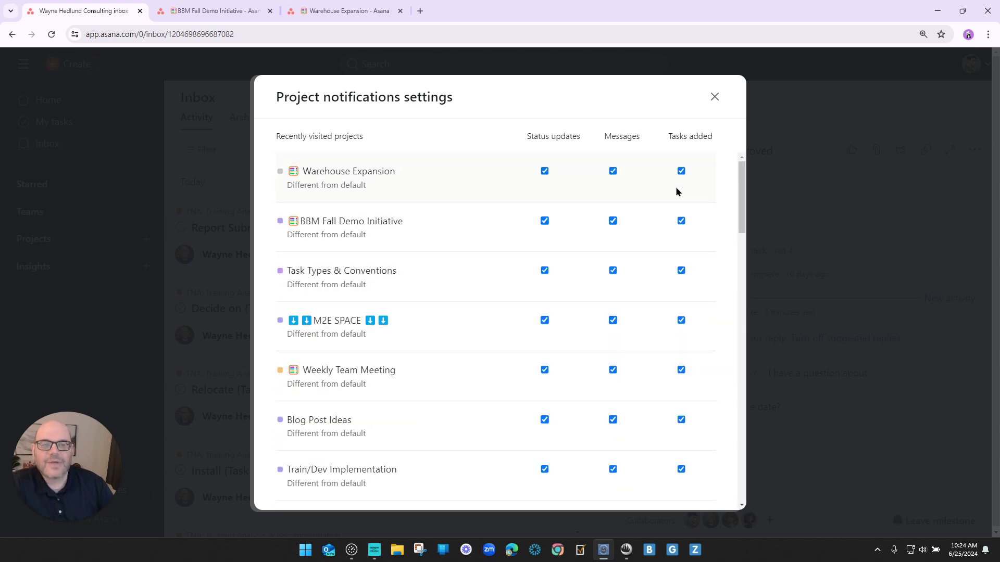
click(680, 171)
click(681, 221)
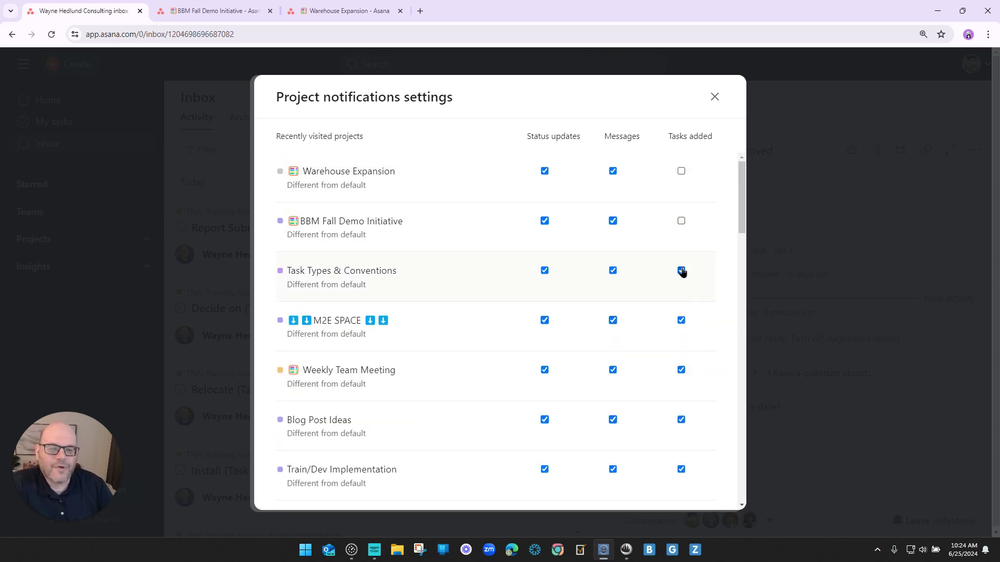
click(680, 270)
click(681, 321)
click(681, 370)
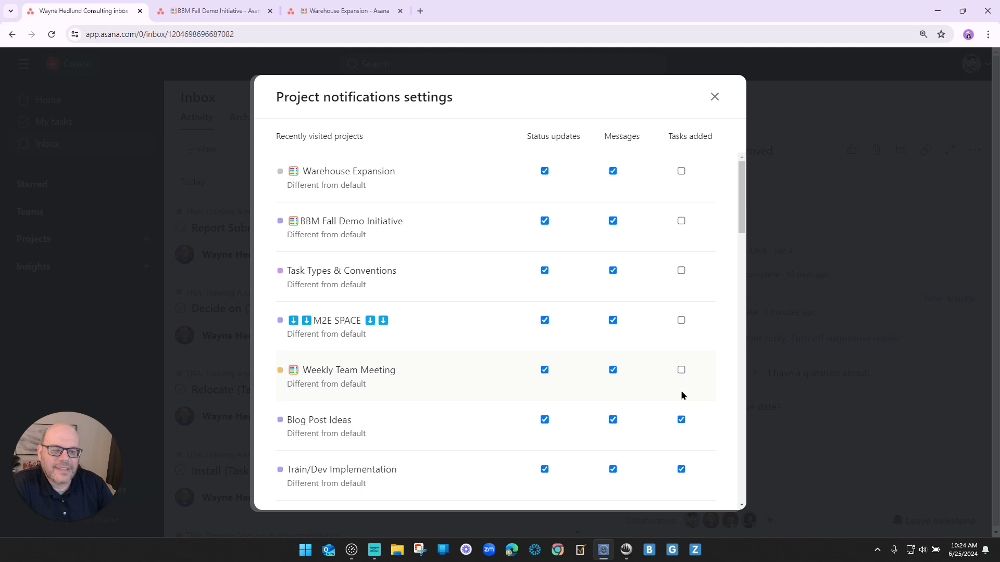
click(681, 420)
click(681, 469)
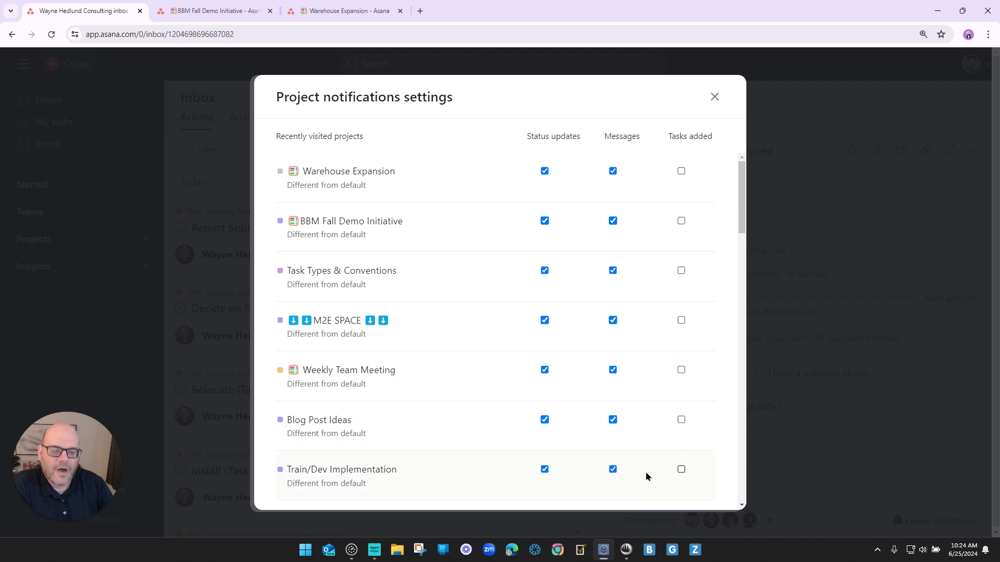
Step: Disable Status updates for the same seven projects, from Train/Dev Implementation up to Warehouse Expansion
click(545, 470)
click(544, 419)
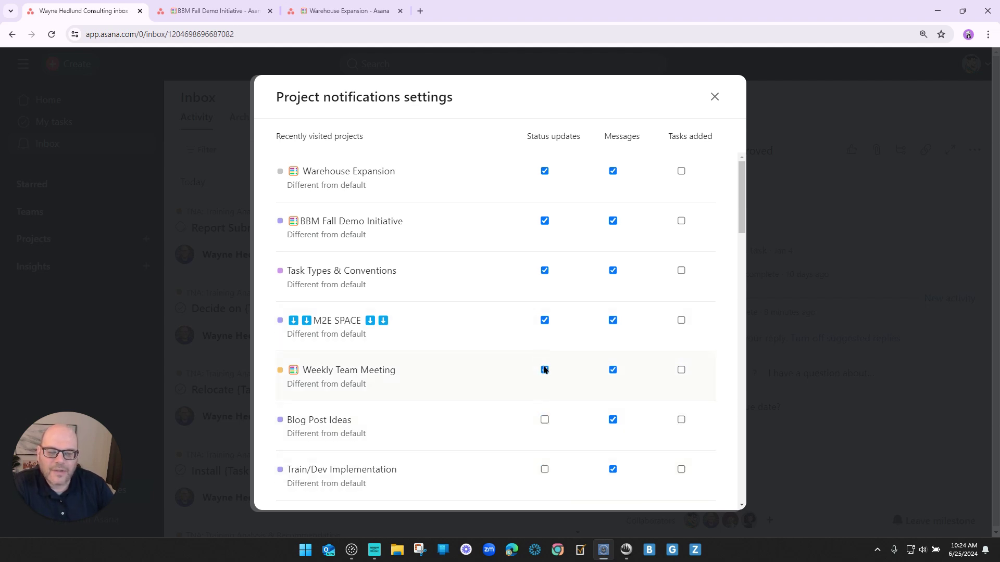
click(544, 370)
click(545, 321)
click(545, 270)
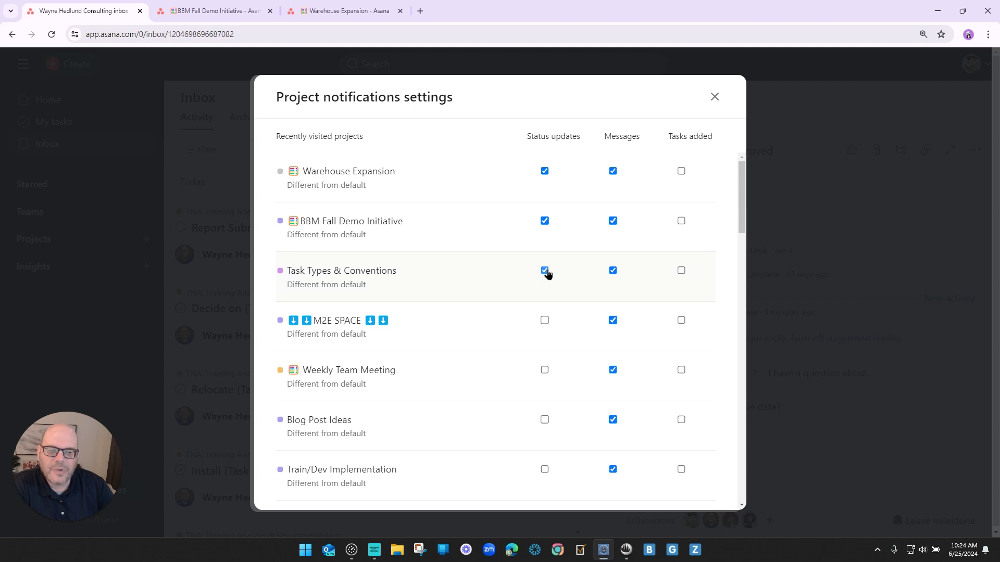
click(545, 221)
click(544, 171)
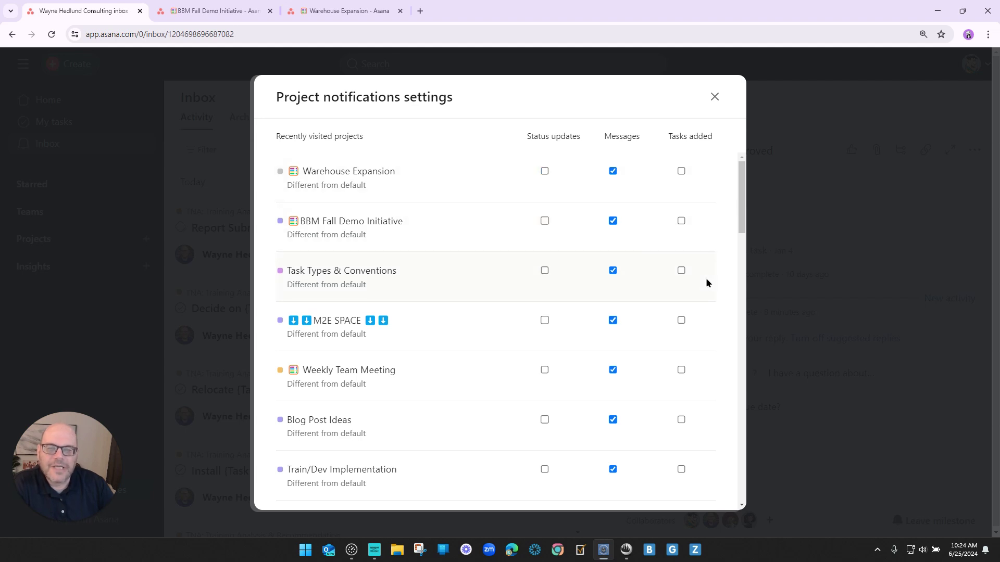
Step: Disable Status updates and Tasks added for WebDev Sprint - WK14, 2023, WebDev Sprint - WK13, 2023 and the 1:1 project
scroll(686, 290, down, 4)
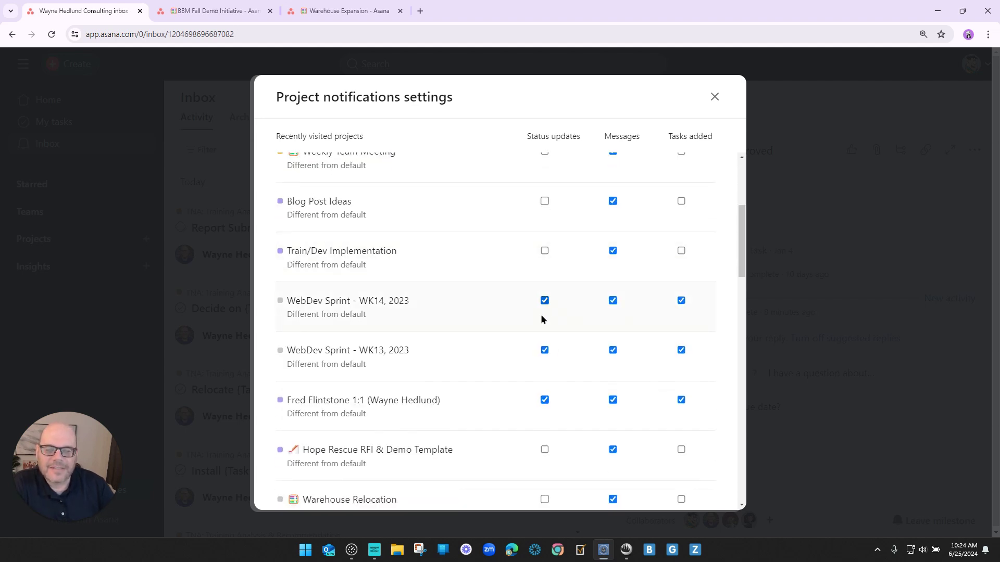
click(544, 350)
click(544, 301)
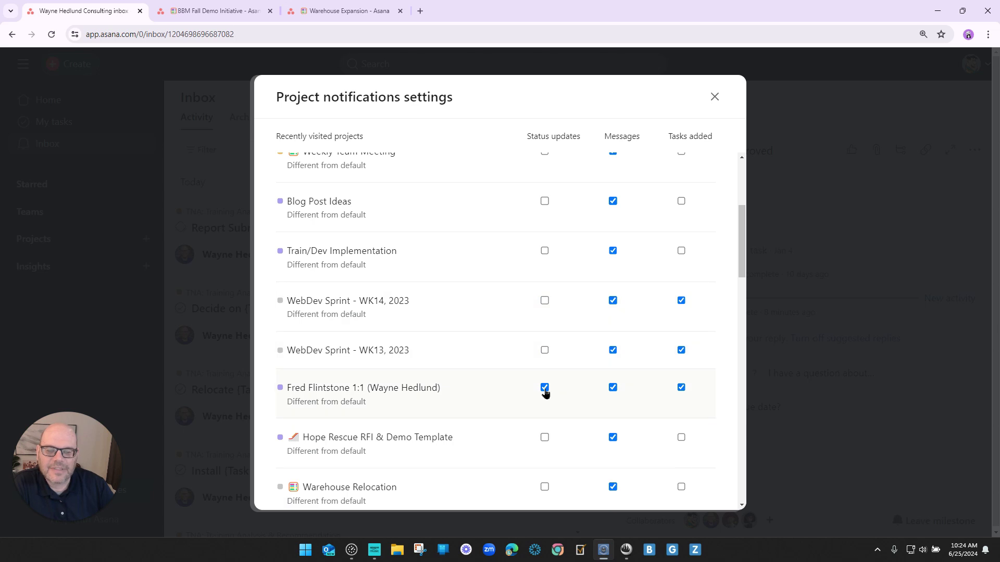
click(680, 377)
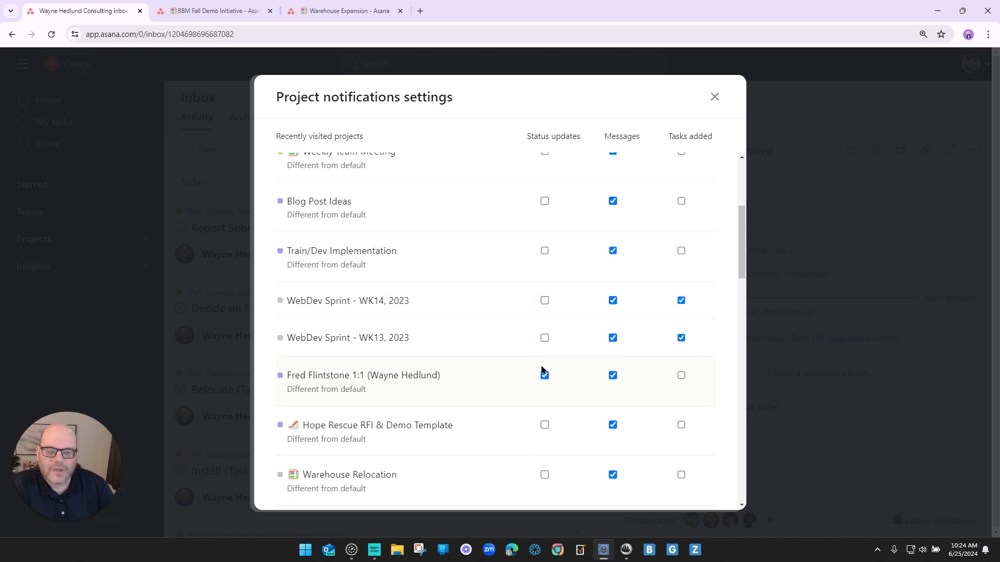
click(544, 374)
click(681, 338)
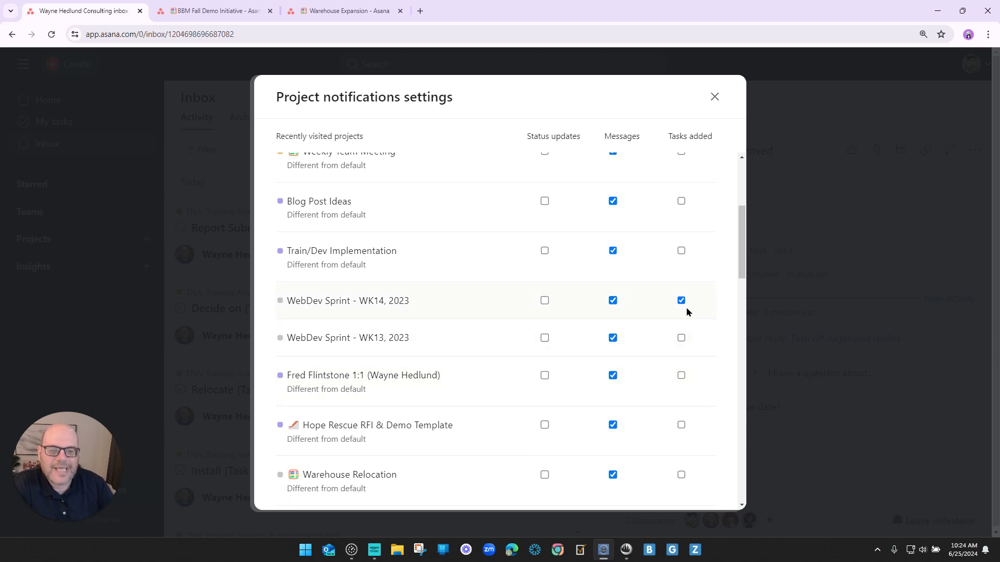
click(681, 300)
scroll(416, 344, up, 5)
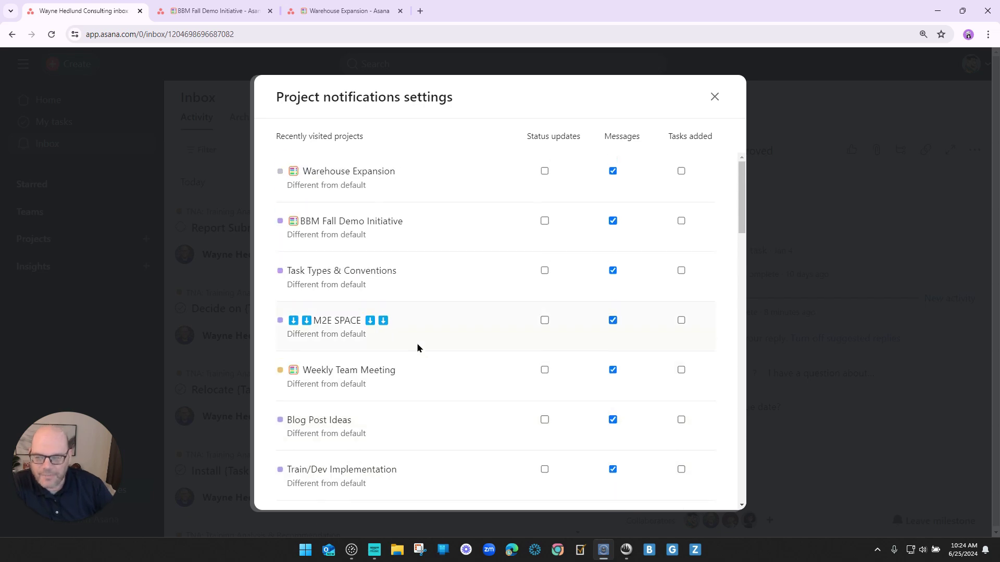
Step: Enable Tasks added for your own member entry in the notification settings of Warehouse Expansion's sharing options
click(331, 8)
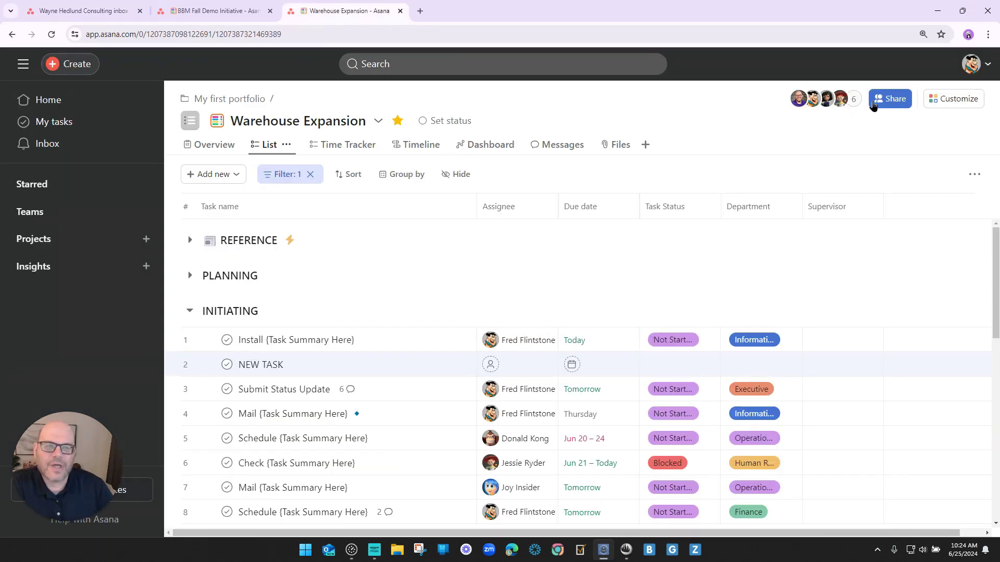
click(890, 98)
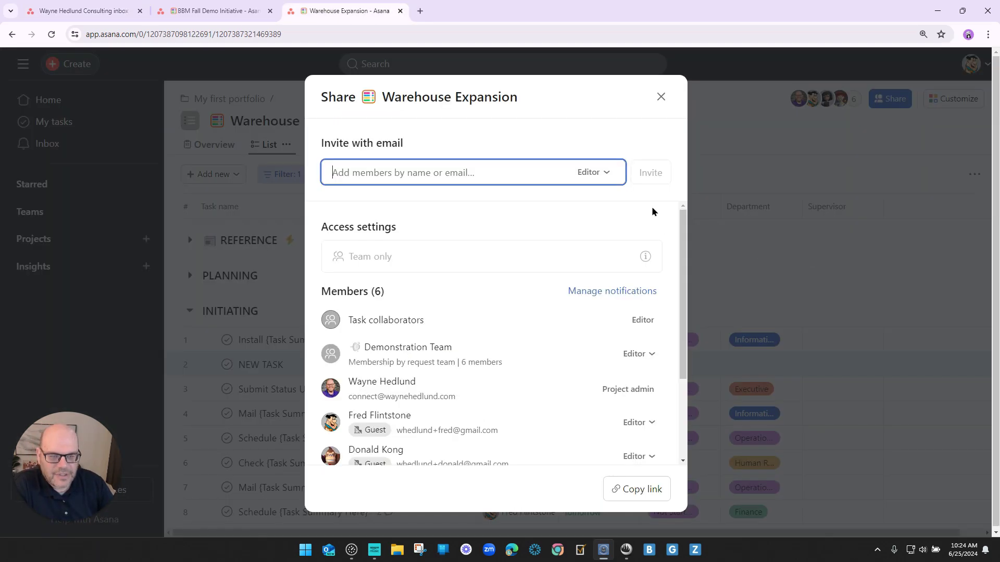
click(631, 290)
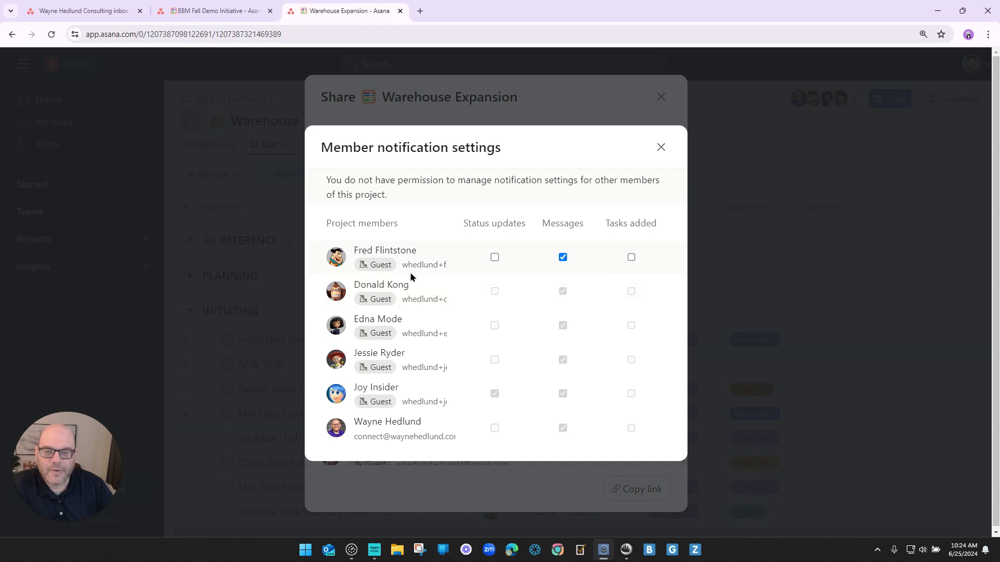
click(631, 257)
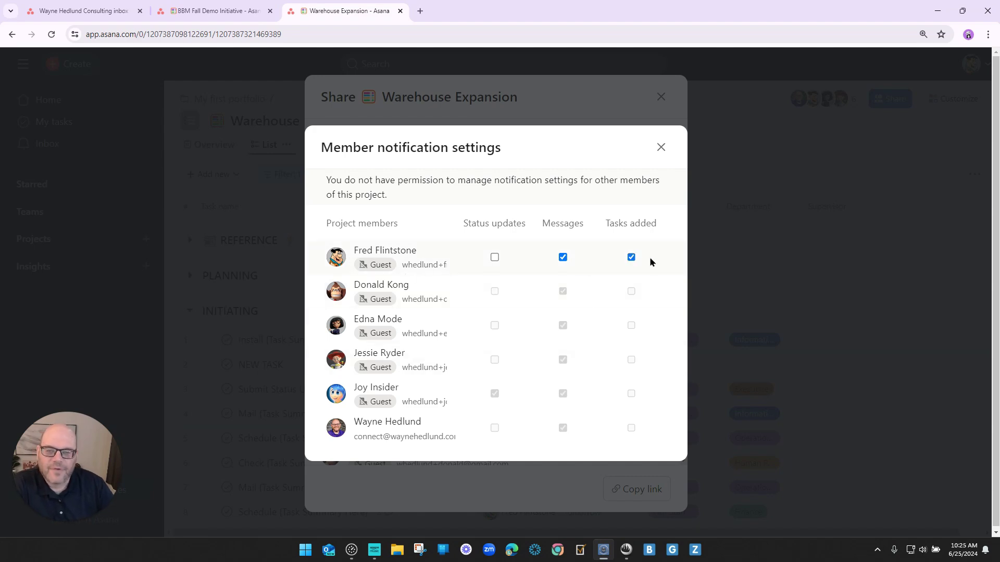
click(660, 147)
click(661, 97)
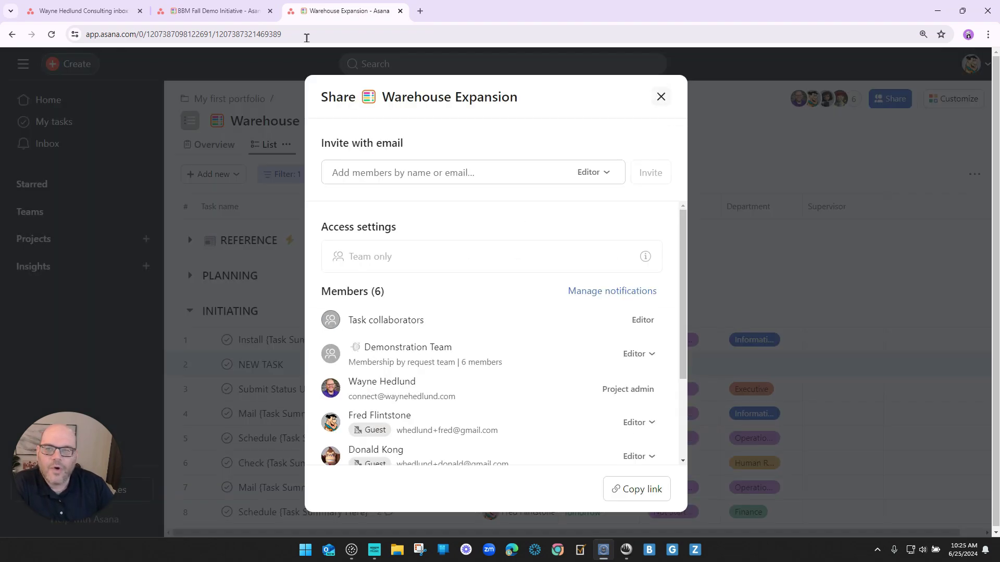
Step: Check Warehouse Expansion in the individual project notification settings, switching its Tasks added option off and back on
click(83, 10)
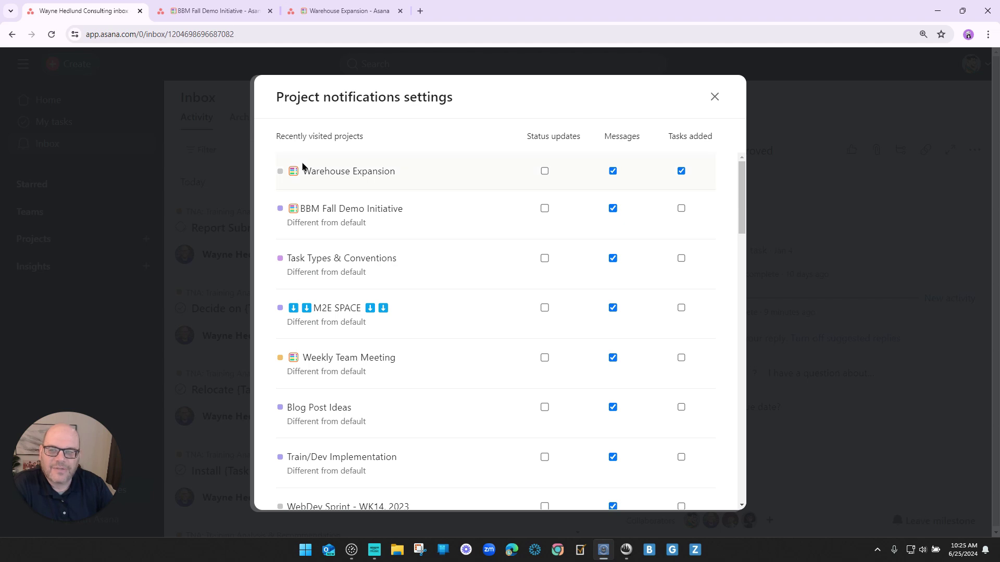
drag(303, 166, 420, 178)
click(681, 170)
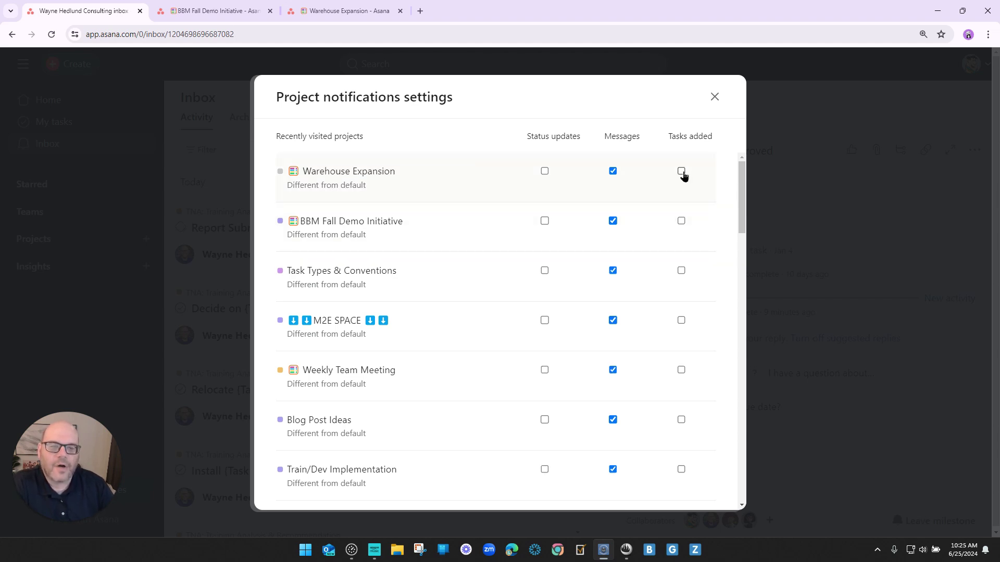
click(681, 170)
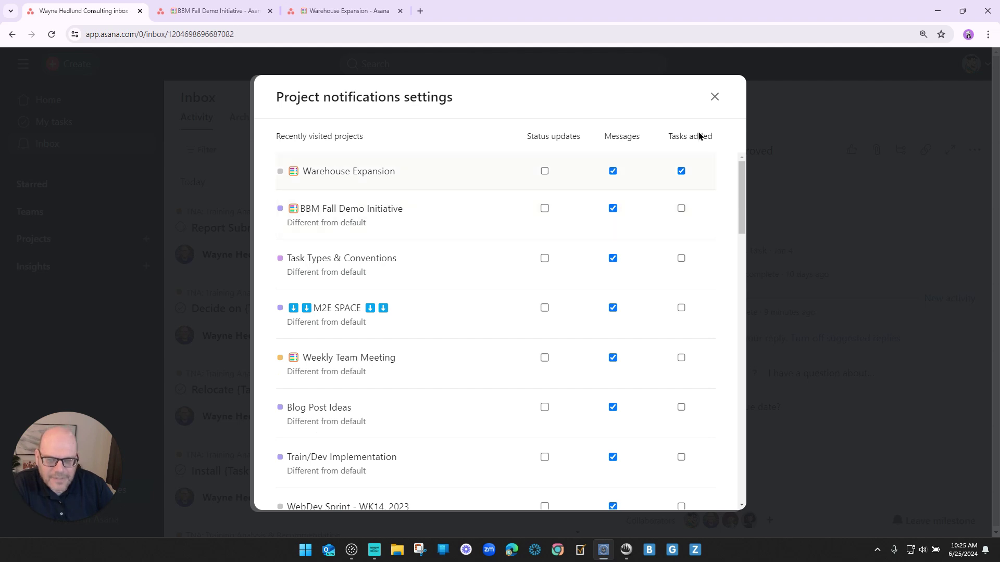
Step: Close the individual project settings, turn off the default Tasks added option and collapse the project notifications
click(715, 97)
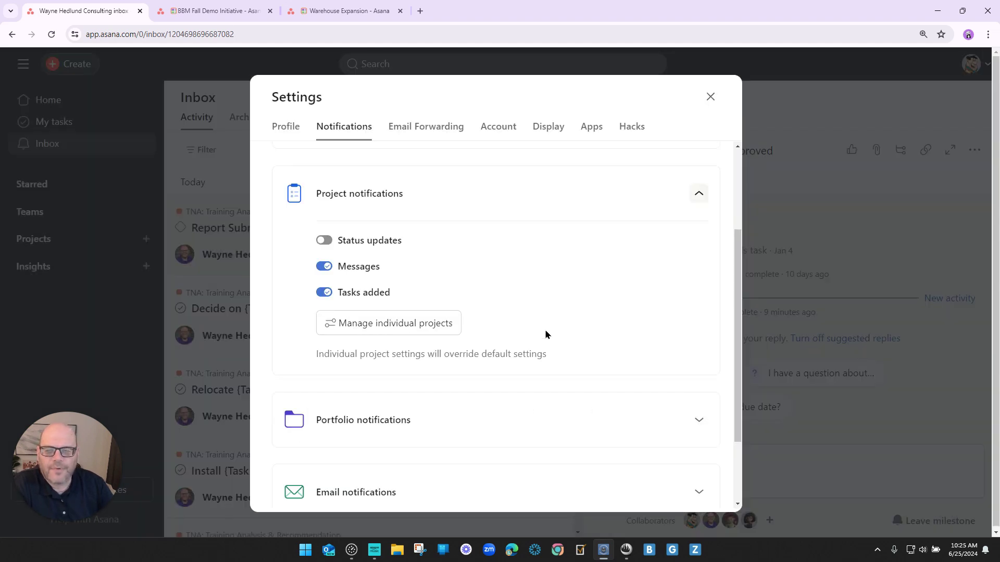
click(324, 292)
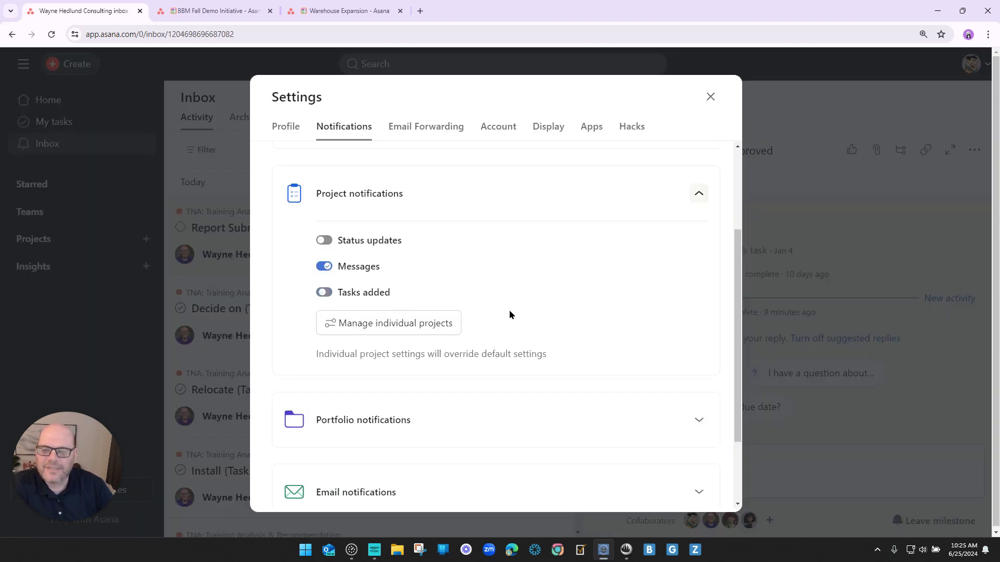
click(698, 194)
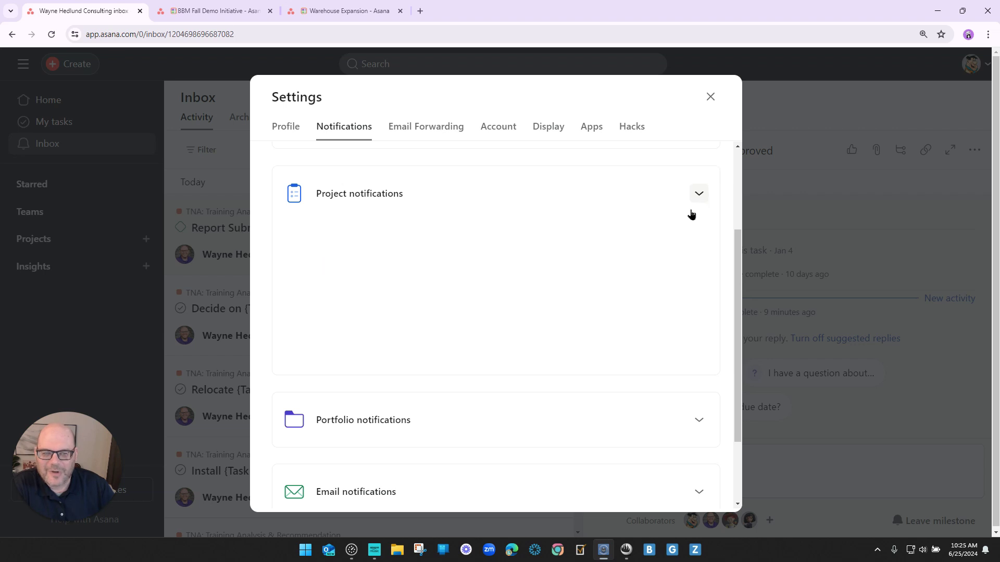
Step: Expand the portfolio notifications and turn off their default Status updates
click(552, 326)
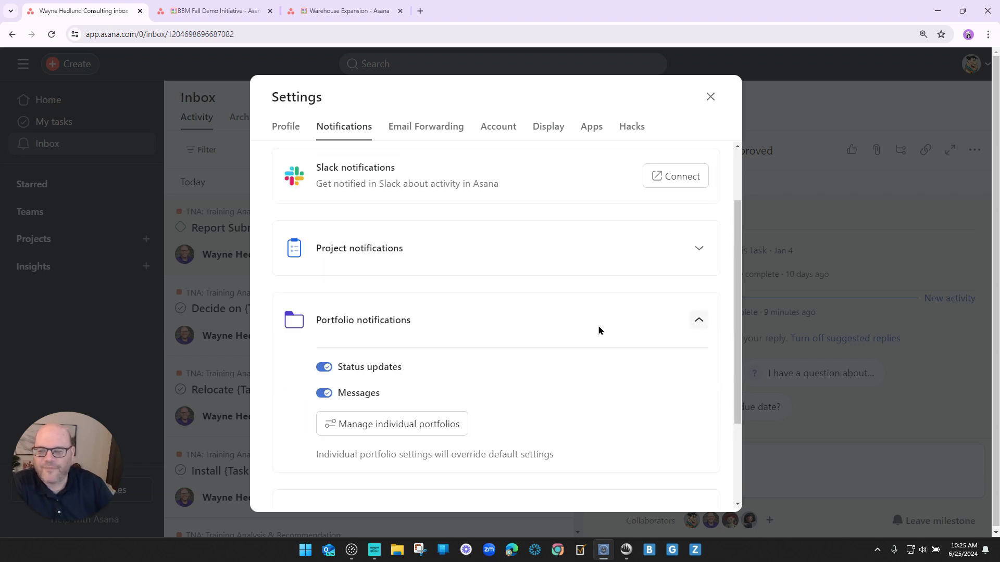
scroll(587, 324, down, 3)
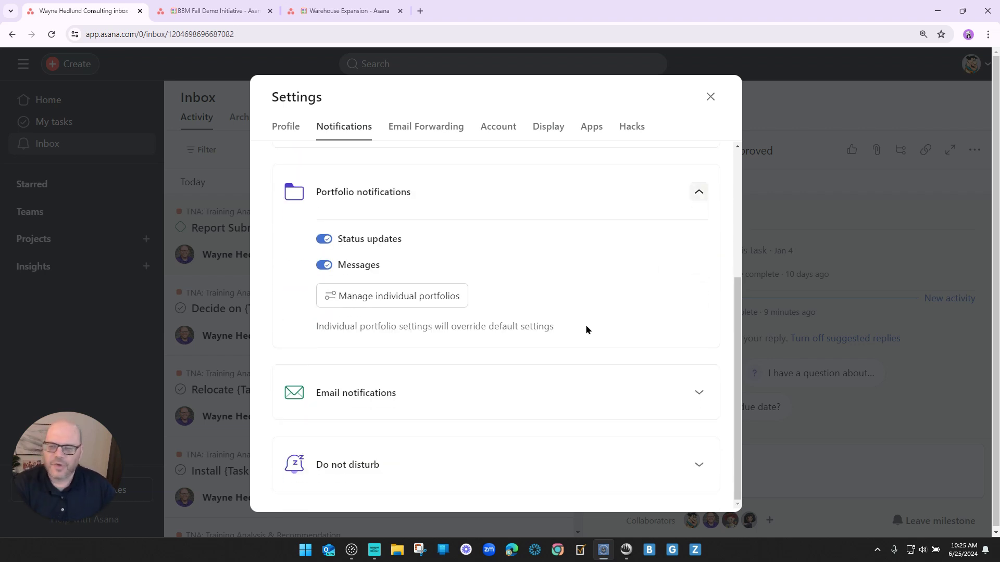
click(325, 240)
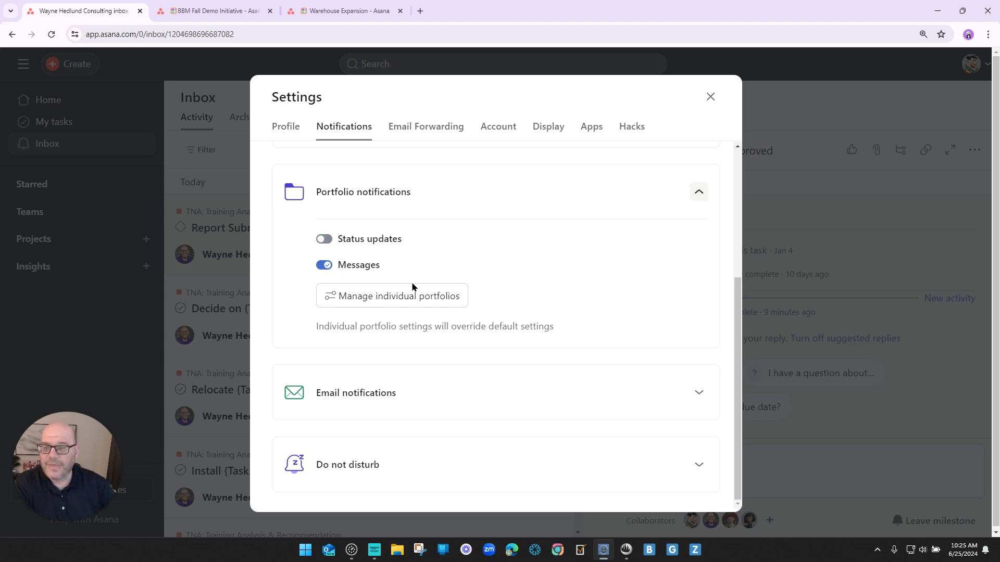
Step: Turn off Status updates for My first portfolio and EE Training & Development in the individual portfolio settings and close them
click(393, 295)
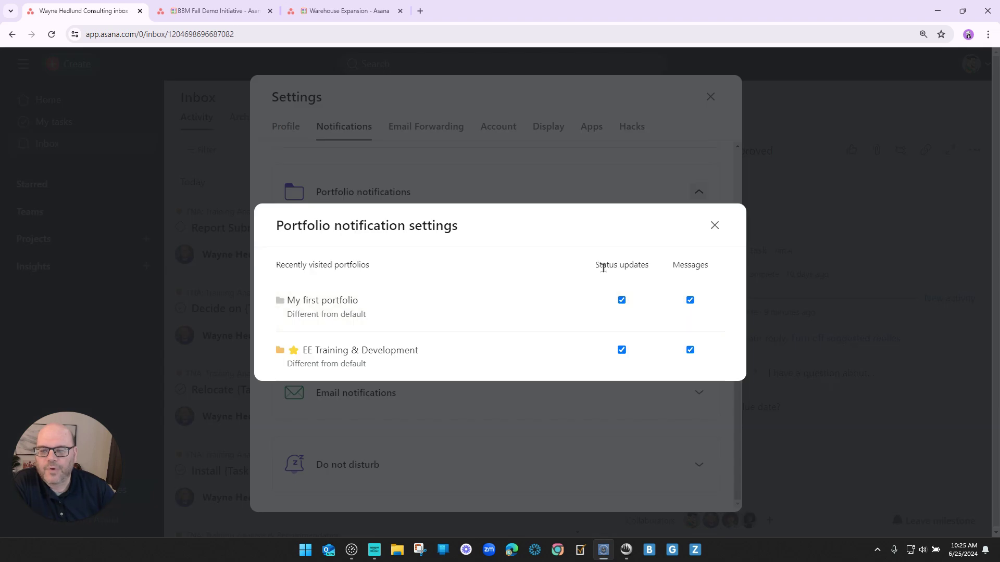
click(621, 300)
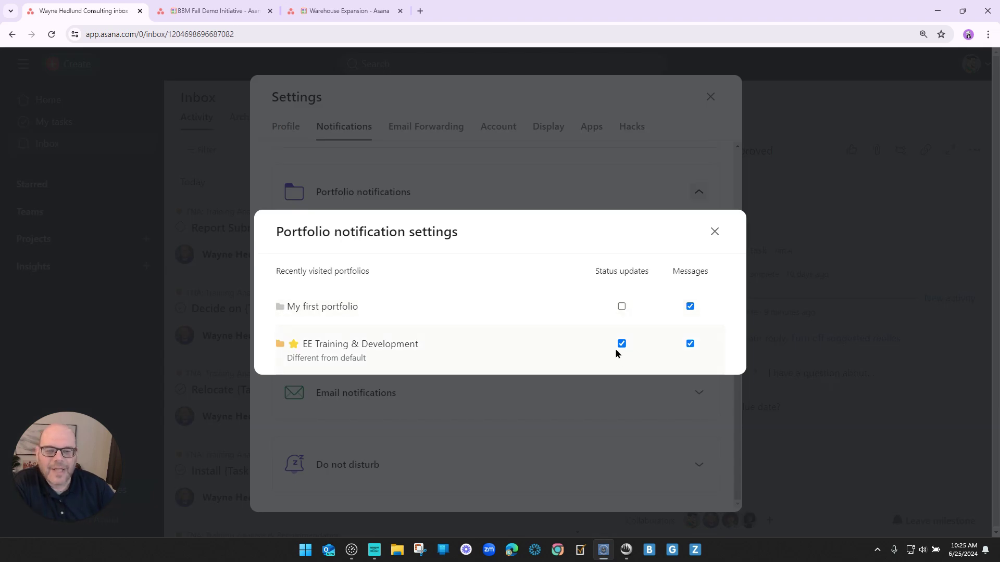
click(621, 345)
click(714, 231)
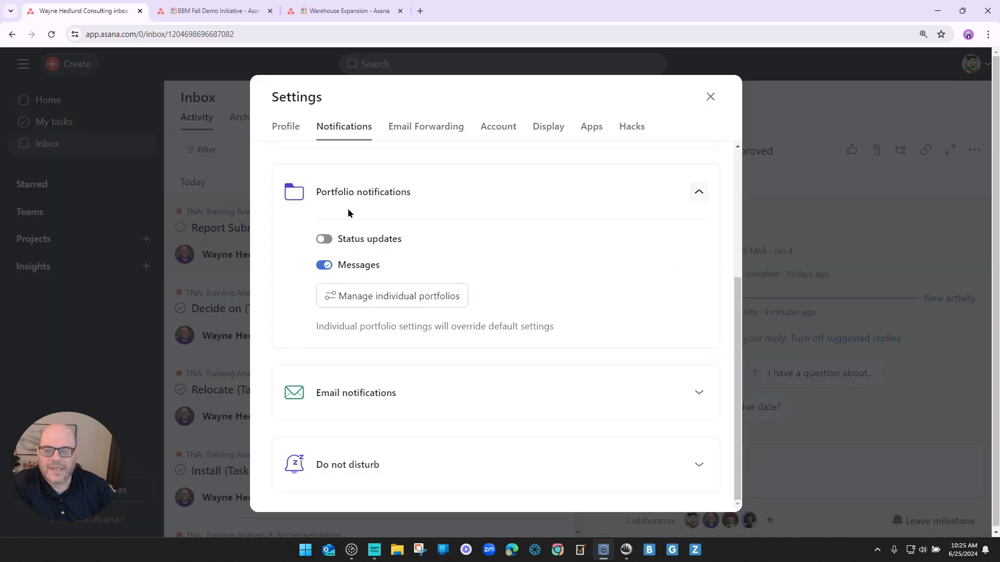
Step: Expand the email notifications, collapse the portfolio notifications and set the email activity option to Mentions
click(651, 399)
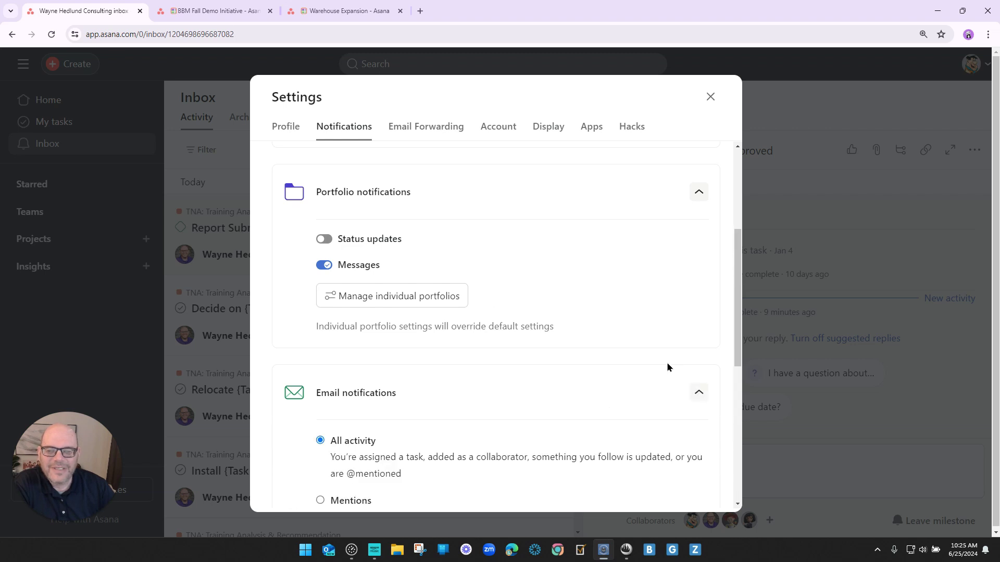
click(698, 192)
scroll(542, 369, down, 3)
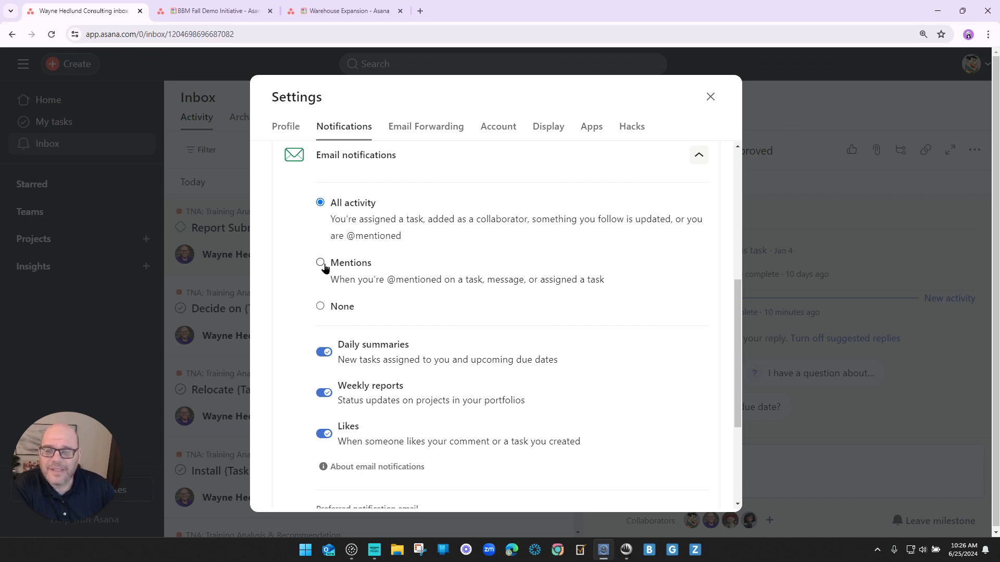
click(399, 276)
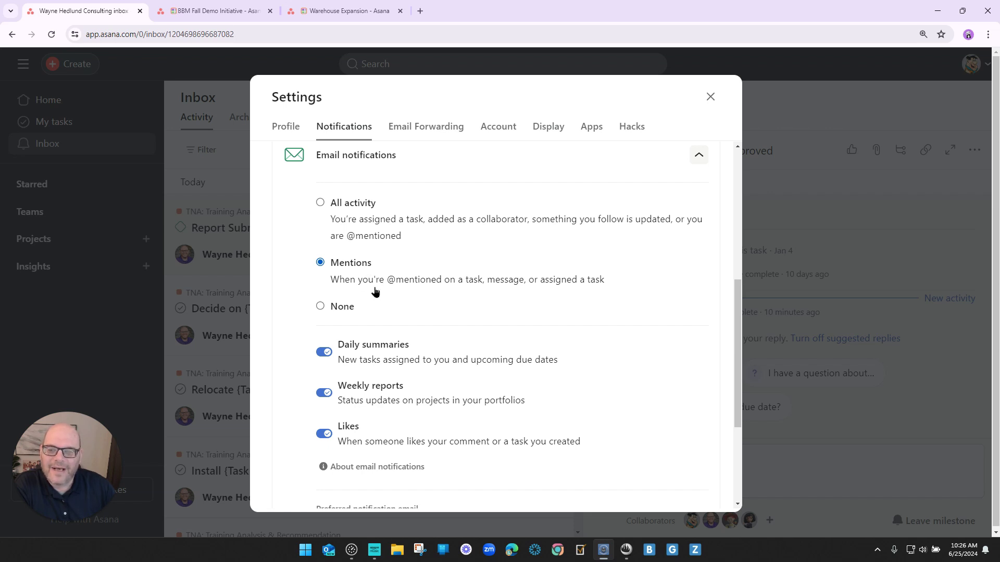
Step: Examine the description of the Mentions email option, especially its part about being assigned a task
drag(332, 281, 483, 281)
click(490, 306)
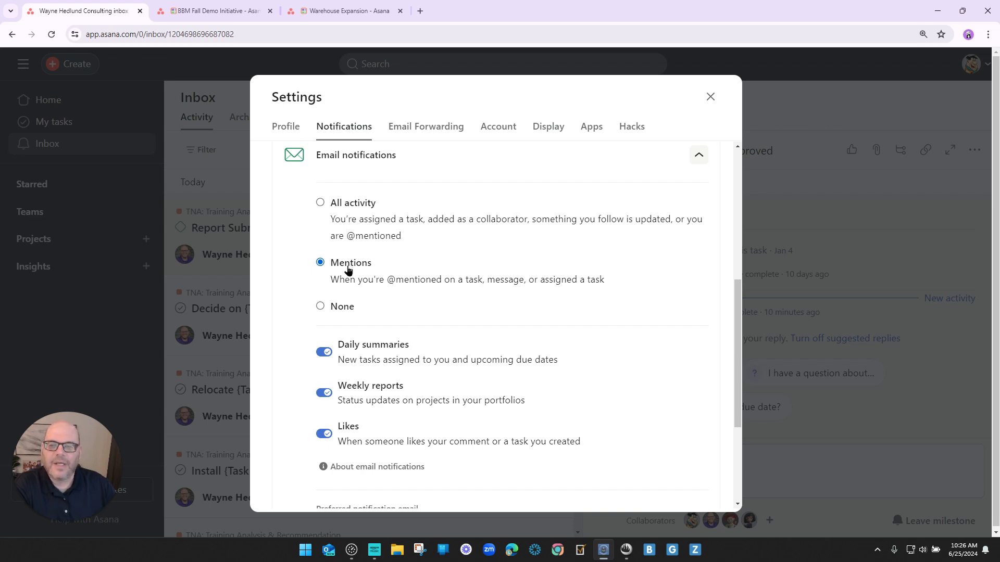
drag(603, 283, 541, 289)
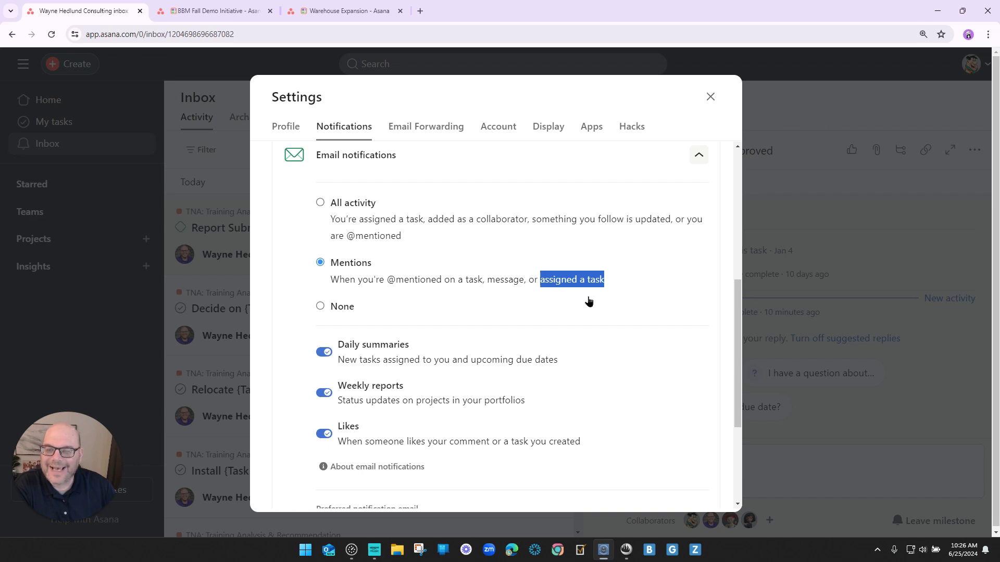
click(613, 291)
drag(607, 284, 540, 284)
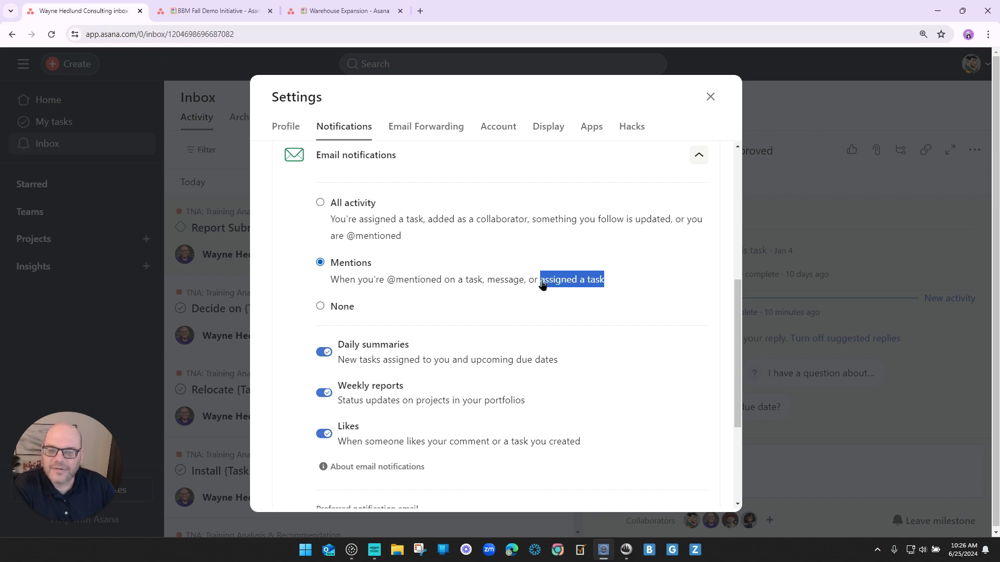
click(598, 302)
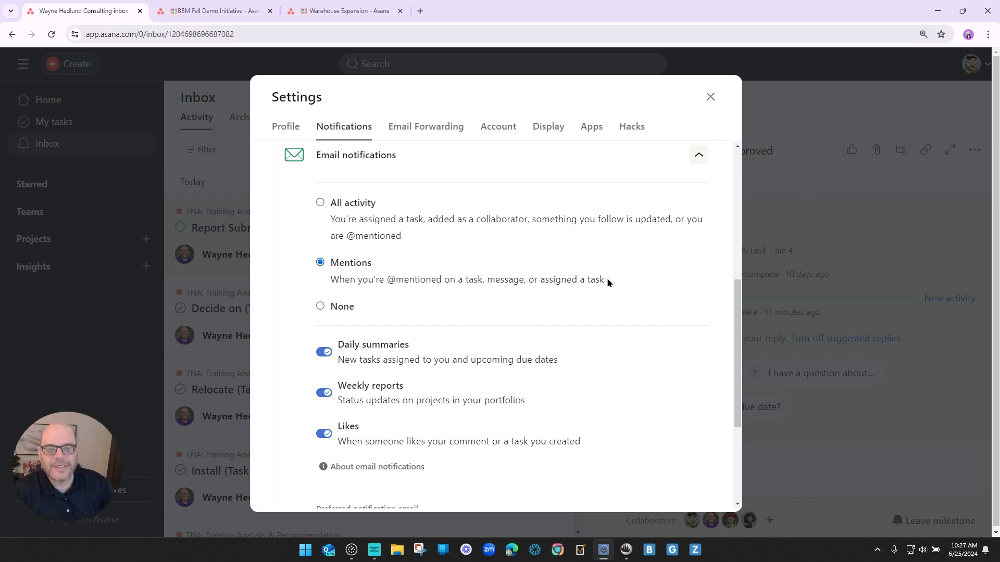
drag(607, 281, 541, 288)
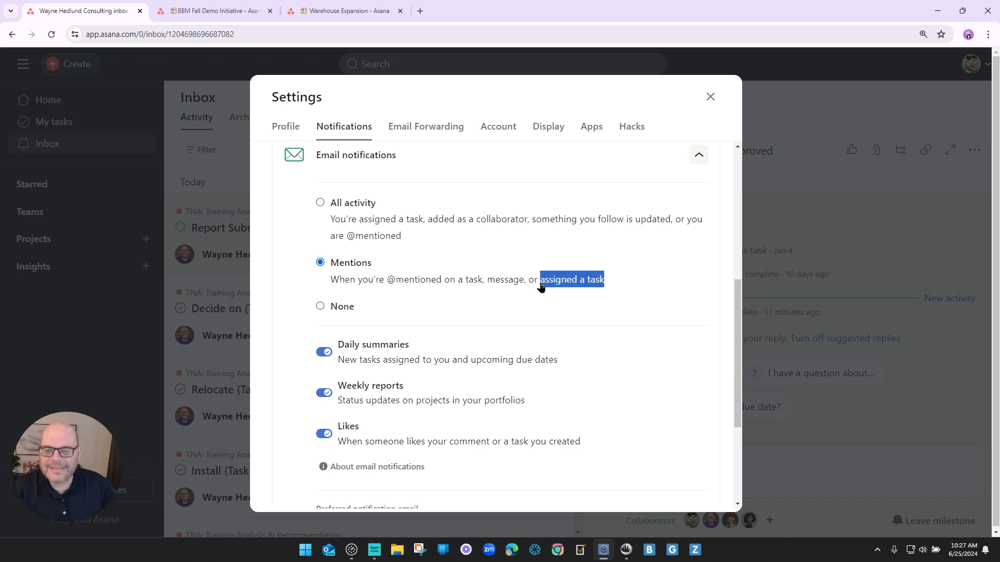
click(596, 302)
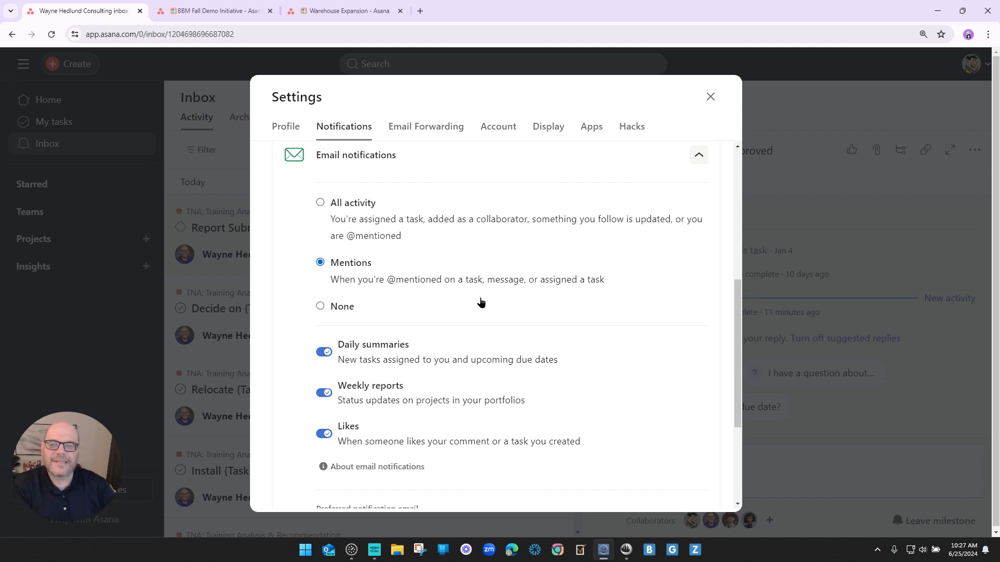
Step: Set the email activity option to None and close the settings
click(320, 307)
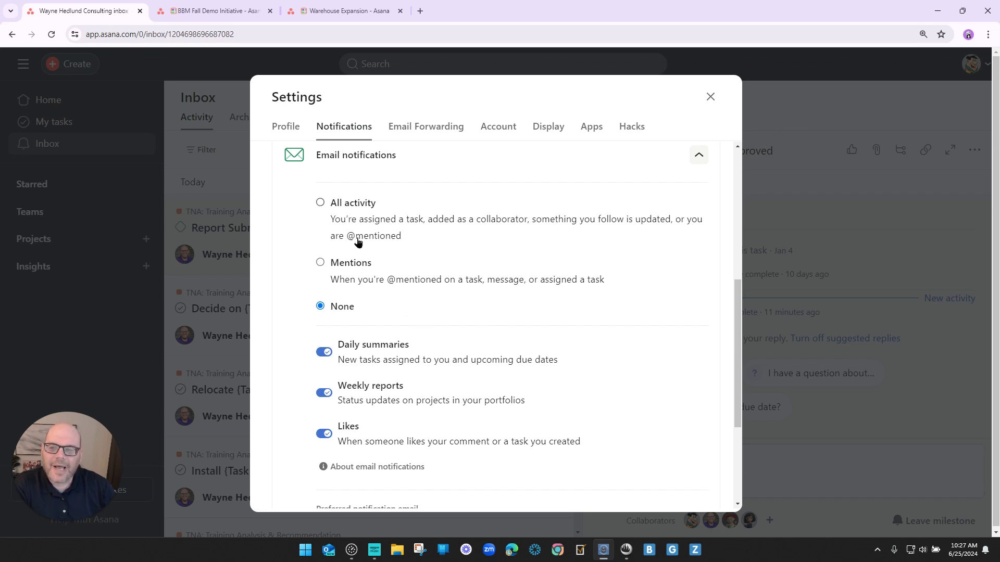
click(711, 97)
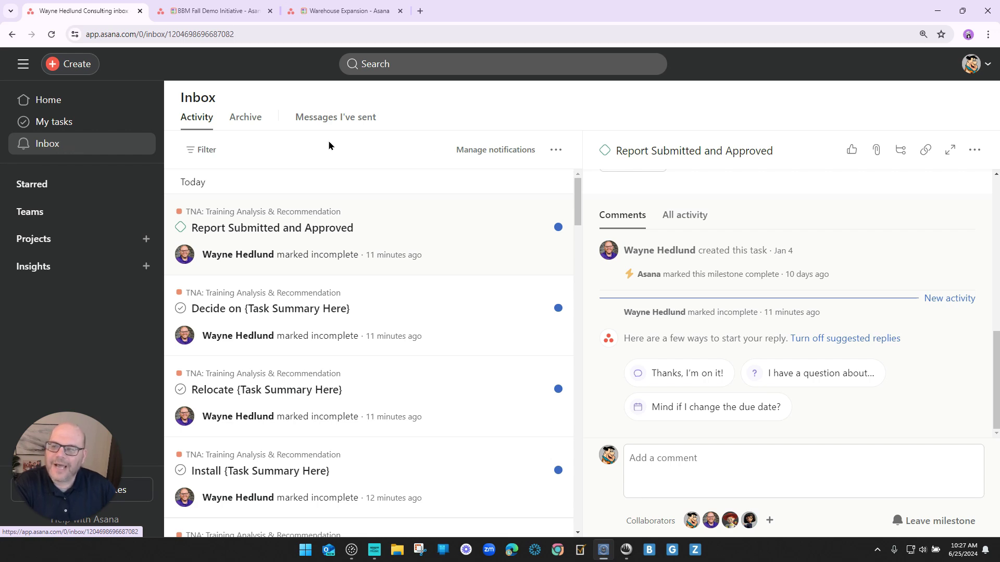
Step: Reopen the notification settings from the Inbox and check the None option in the expanded email notifications
click(520, 149)
scroll(520, 285, down, 2)
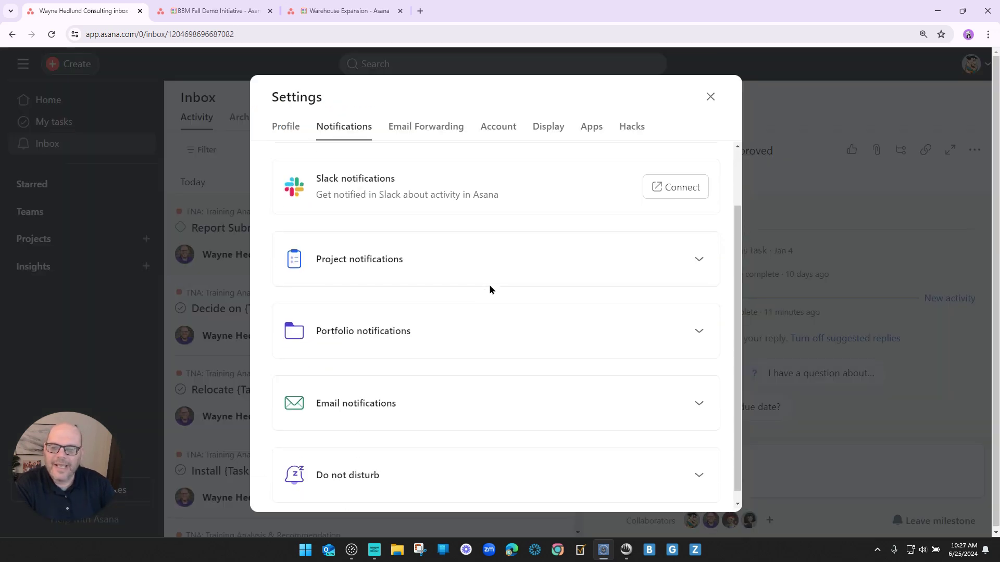
click(381, 397)
scroll(533, 311, down, 5)
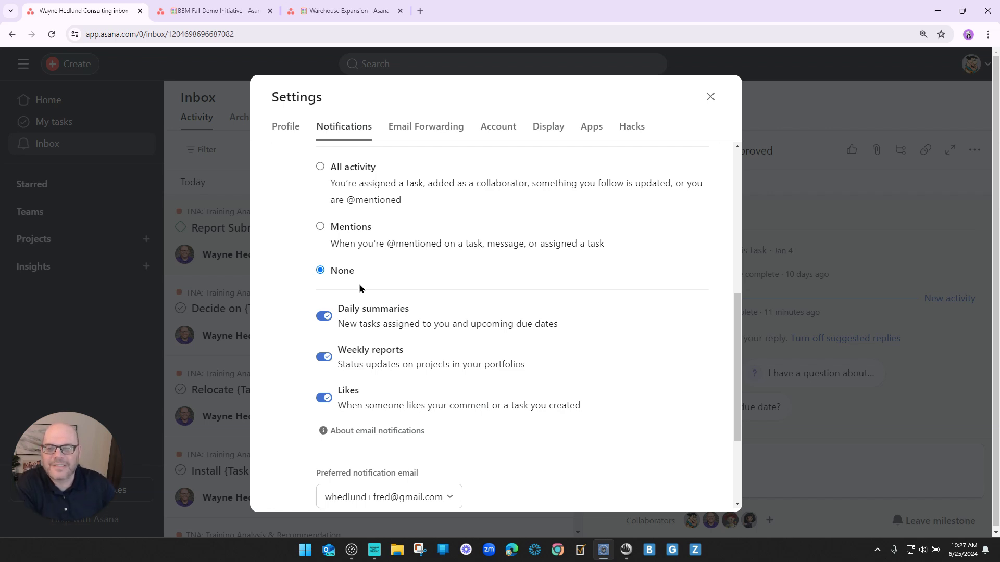
drag(382, 270, 317, 276)
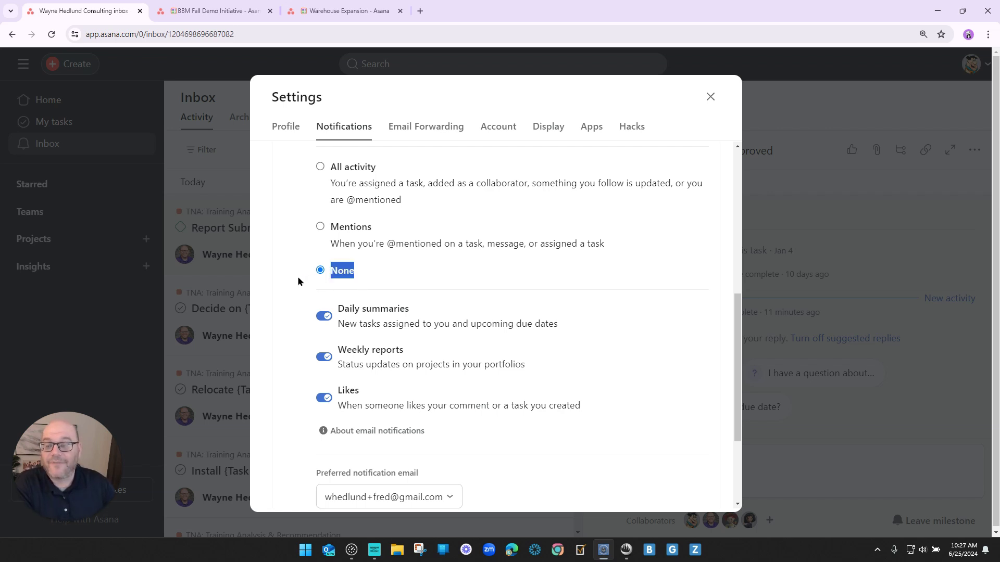
click(298, 277)
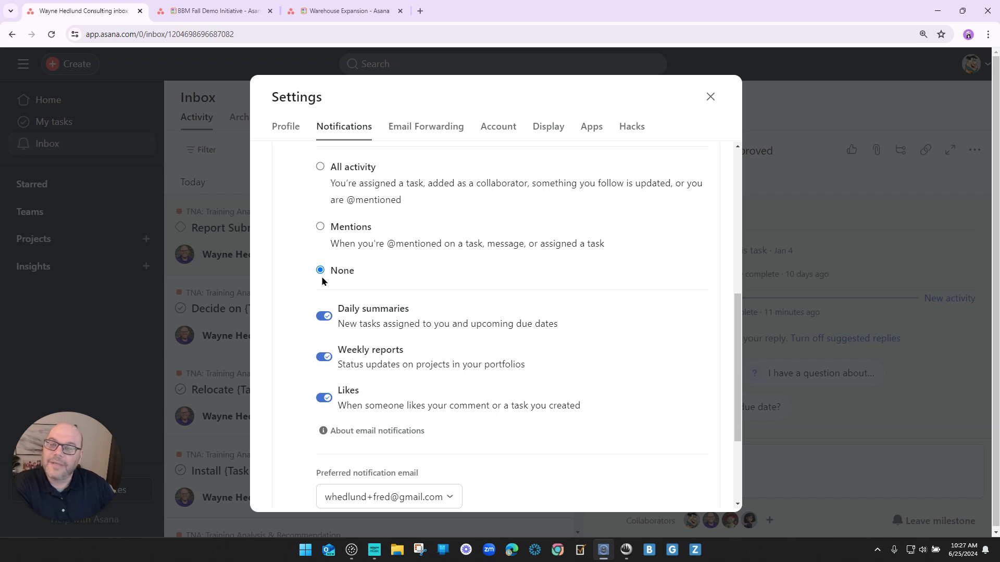
Step: Switch the Daily summaries emails off and back on
triple_click(358, 311)
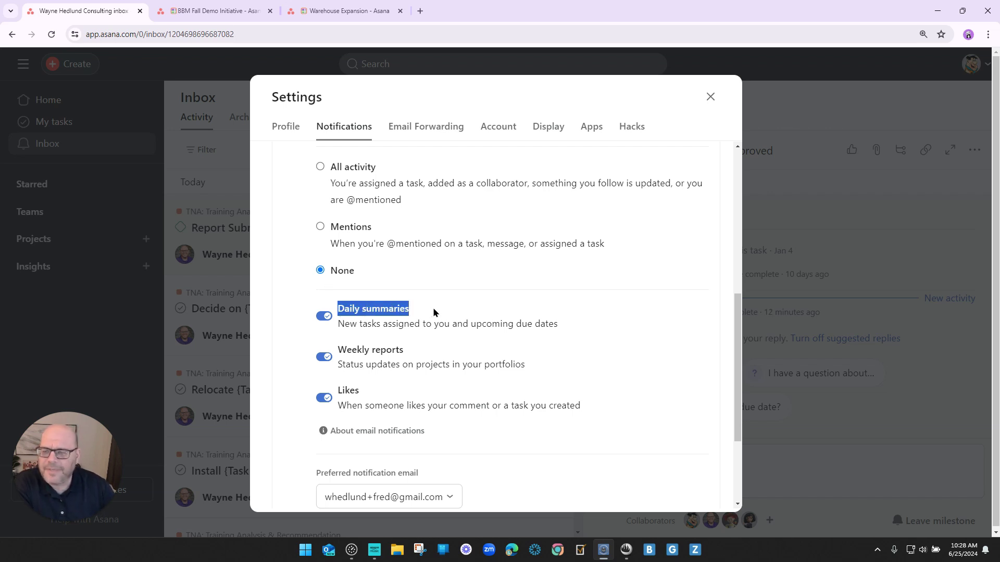
click(395, 315)
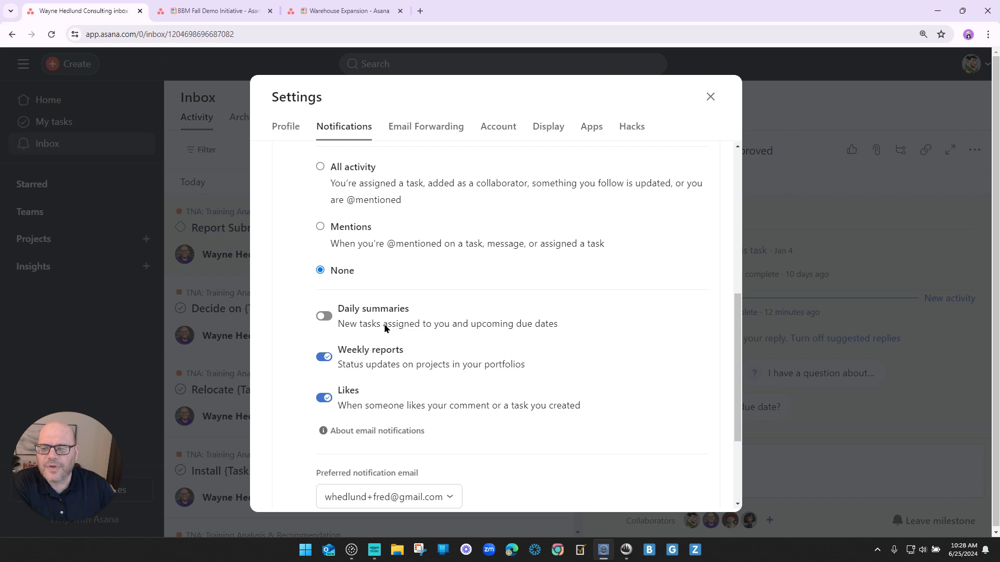
click(324, 316)
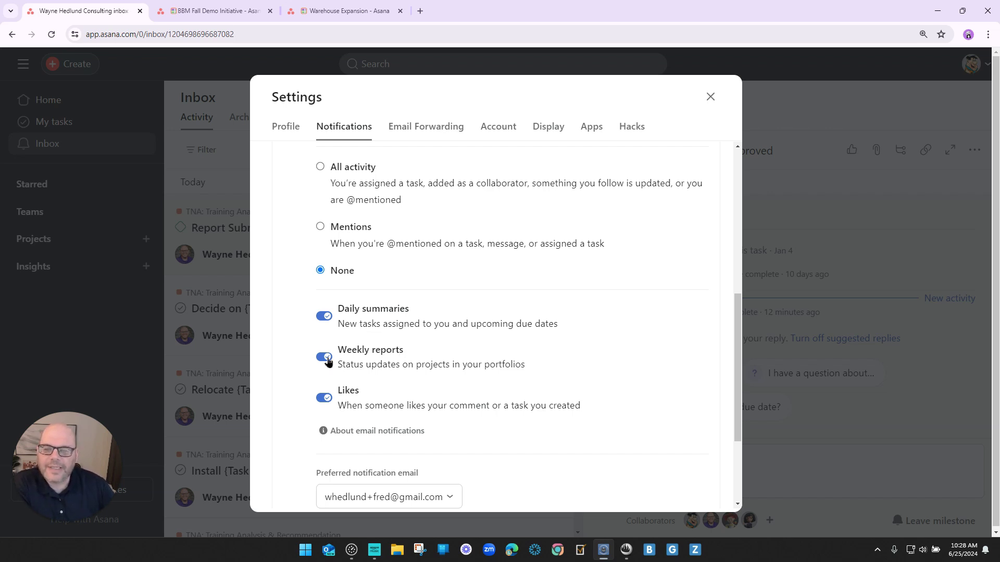
Step: Turn off the Weekly reports emails about status updates on portfolio projects
mouse_move(339, 367)
mouse_down()
mouse_move(545, 372)
mouse_move(338, 369)
mouse_up()
click(380, 367)
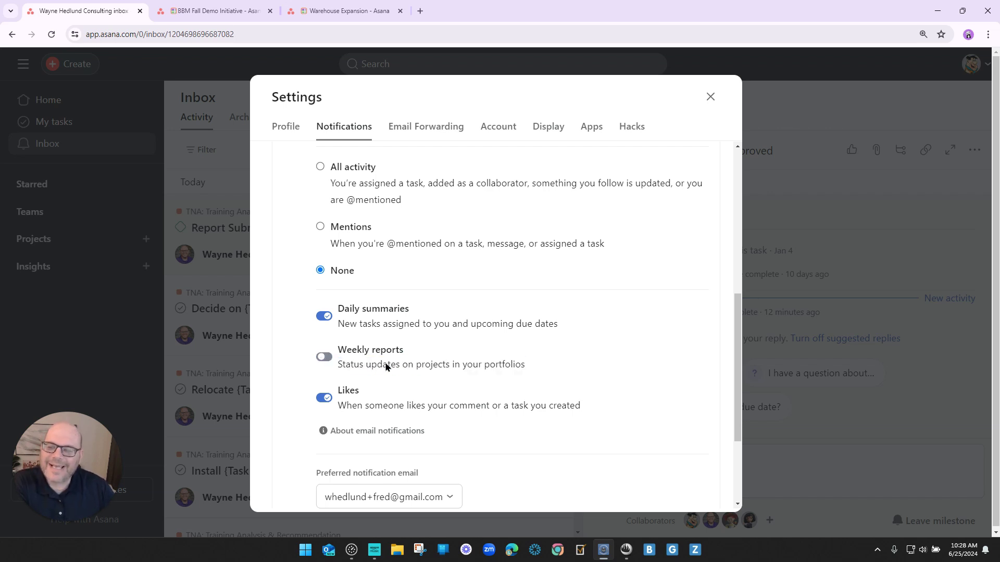
click(387, 367)
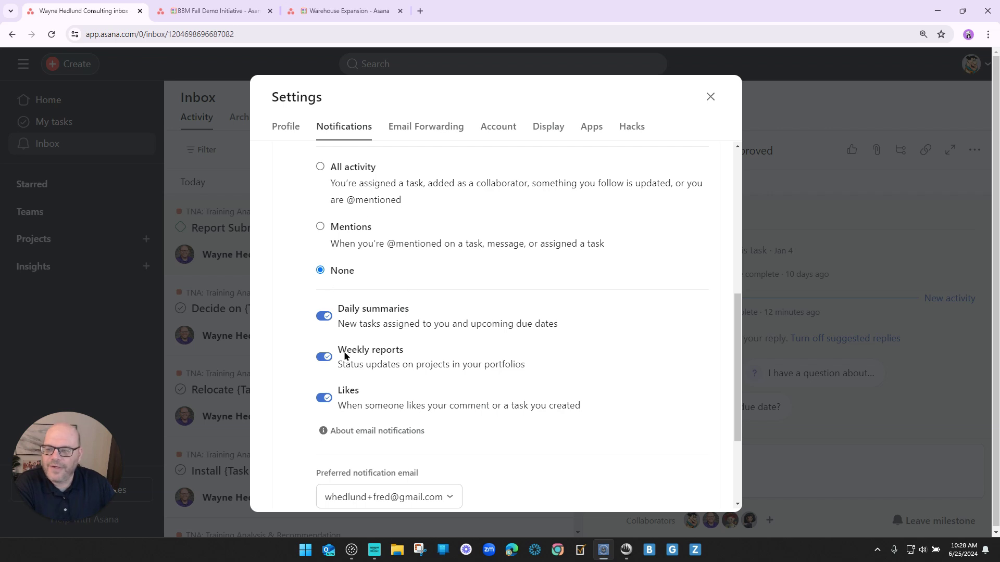
click(446, 366)
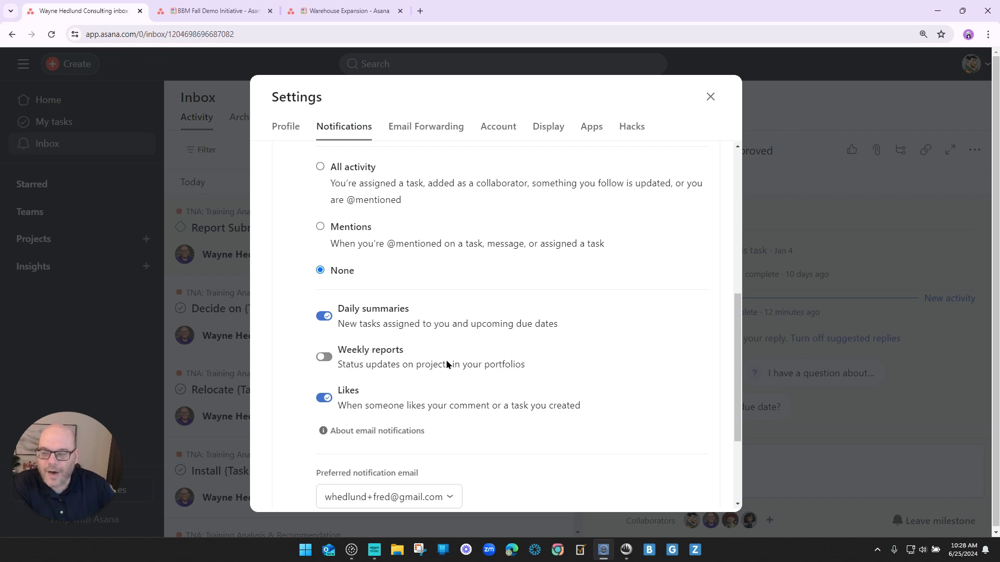
Step: Turn off the Likes emails, and switch the email activity option to Mentions and back to None
click(324, 399)
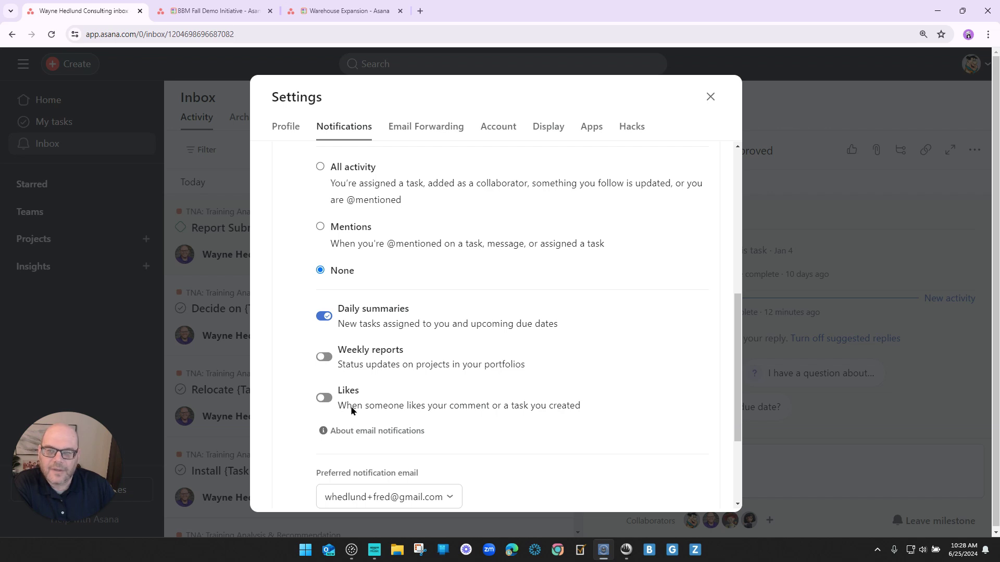
drag(584, 405, 346, 412)
click(347, 409)
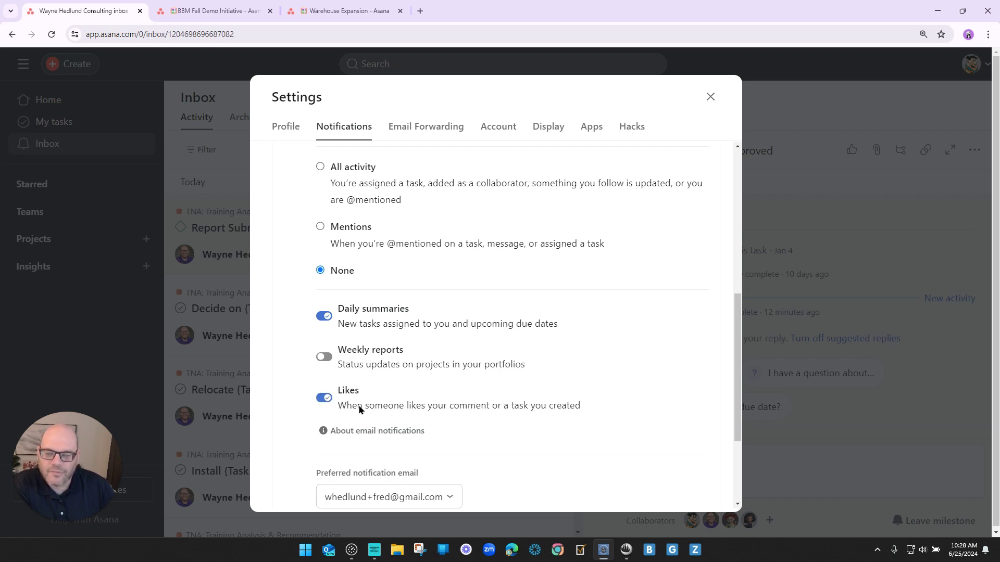
click(325, 398)
click(344, 398)
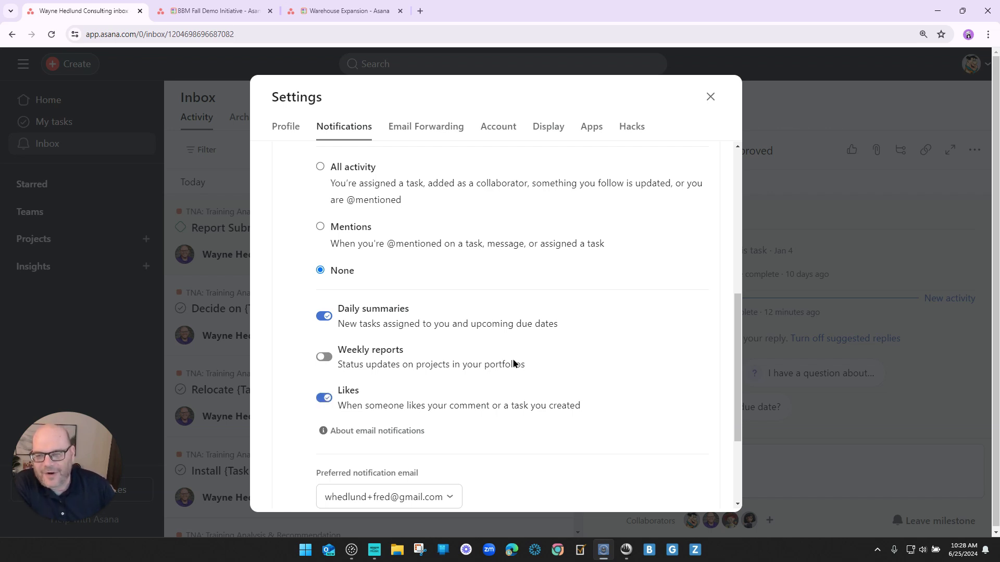
scroll(500, 364, up, 1)
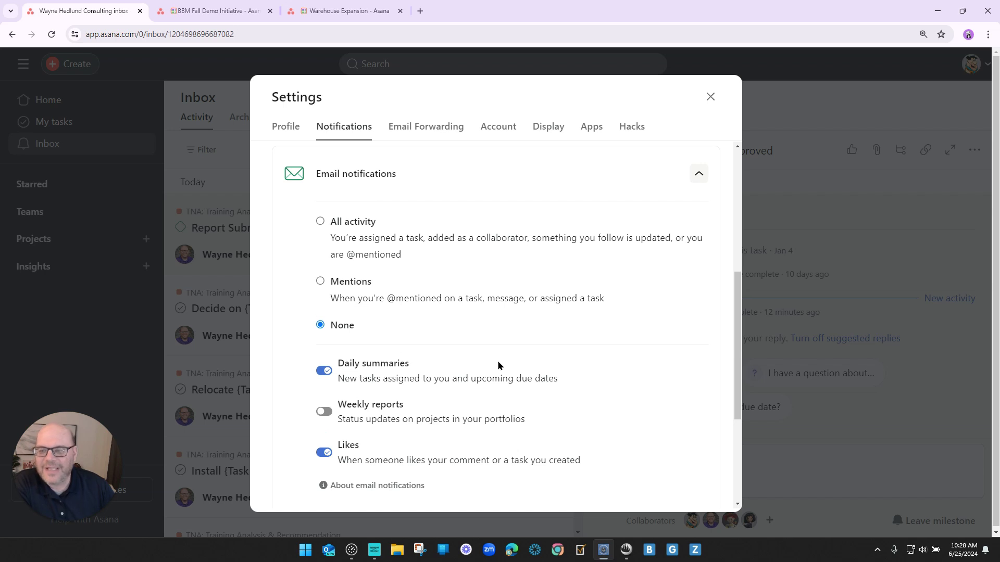
click(321, 281)
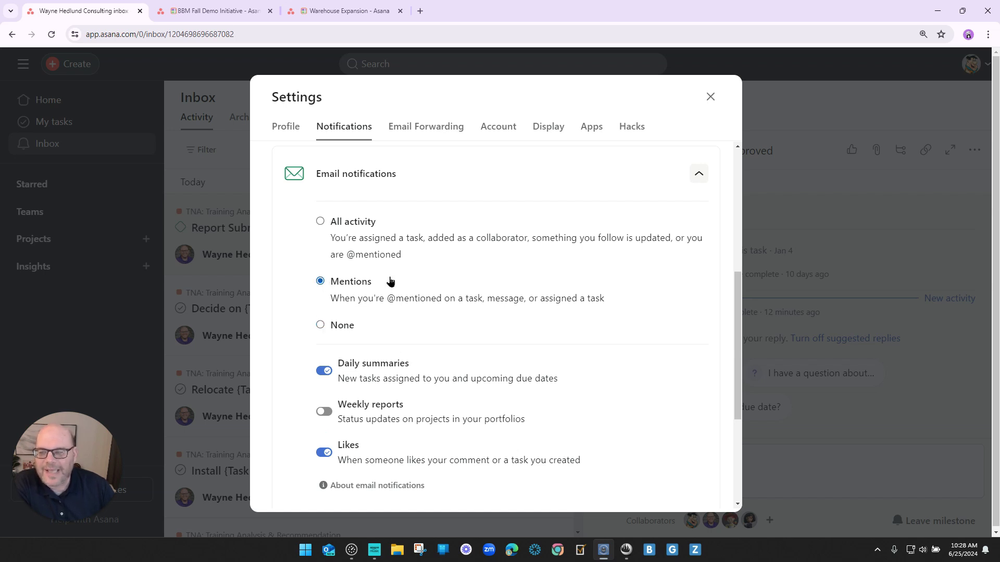
click(320, 325)
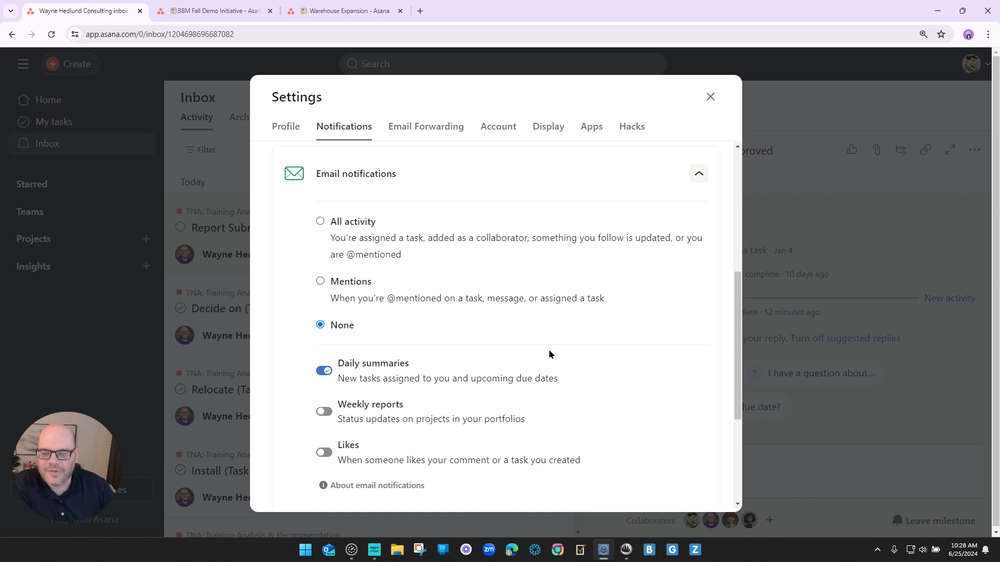
Step: Expand the Do not disturb settings and collapse the email notifications
scroll(565, 339, down, 2)
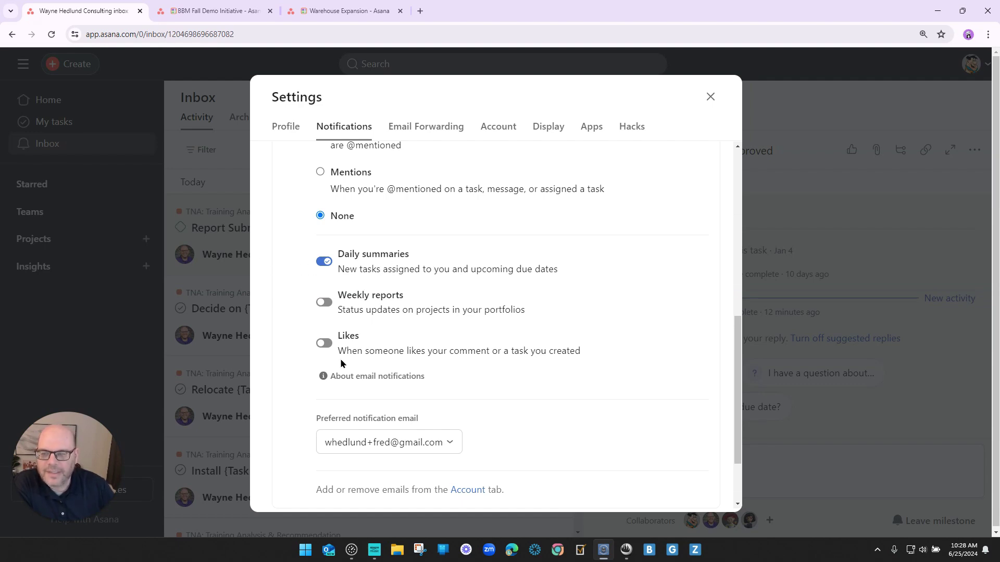
scroll(550, 340, down, 2)
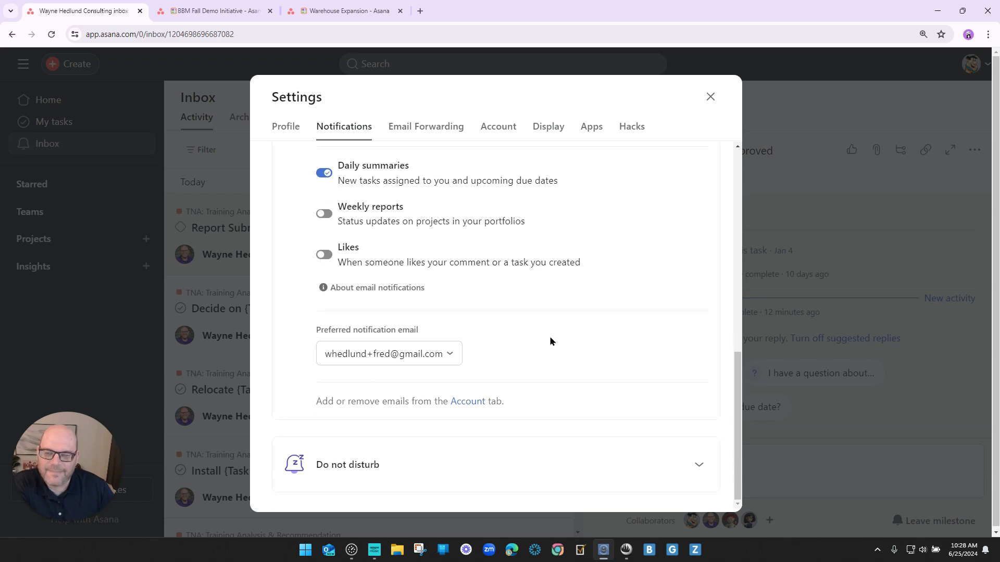
click(429, 475)
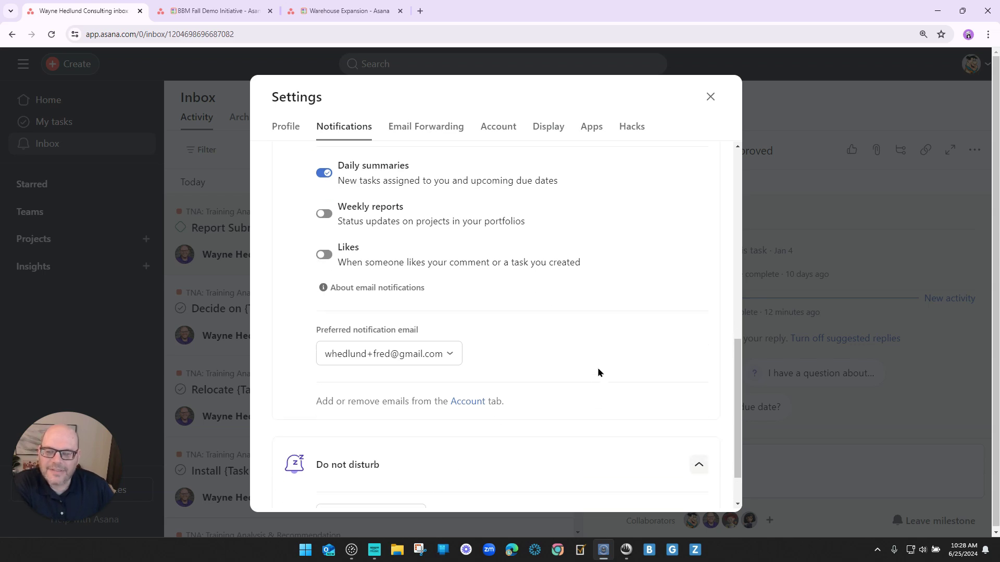
scroll(606, 303, up, 6)
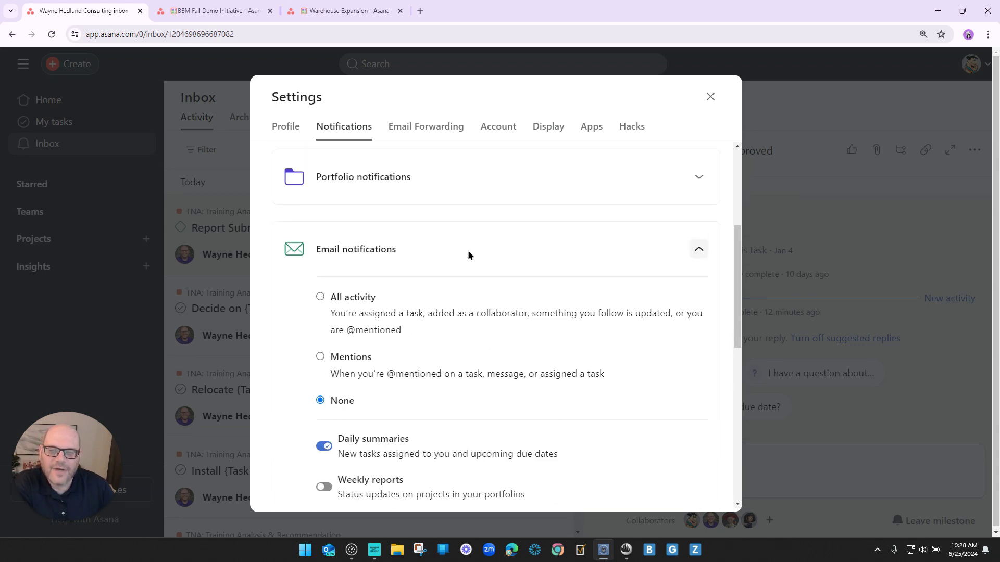
click(699, 249)
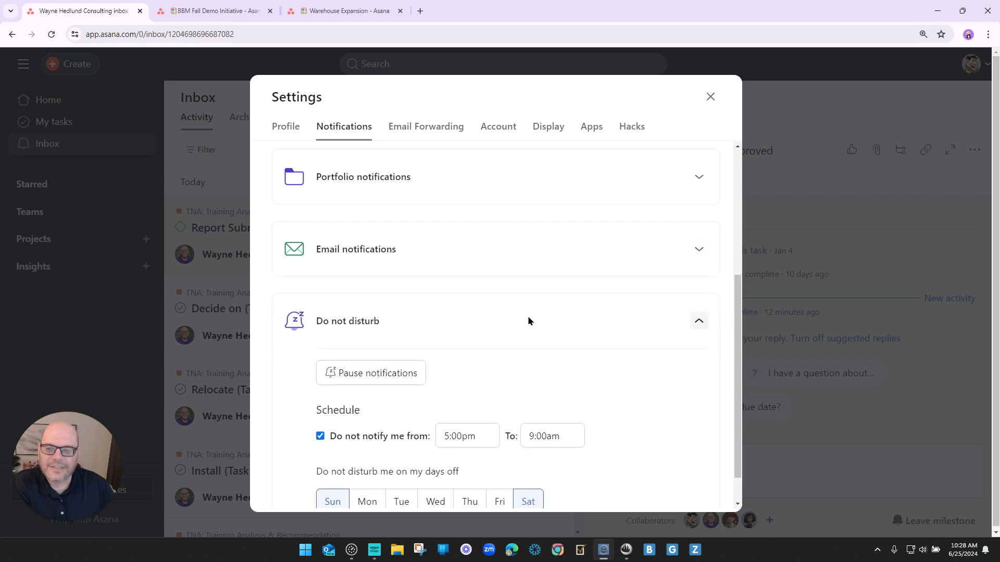
Step: Review the Do not disturb schedule and days off, collapse that section and close the settings
scroll(542, 315, down, 1)
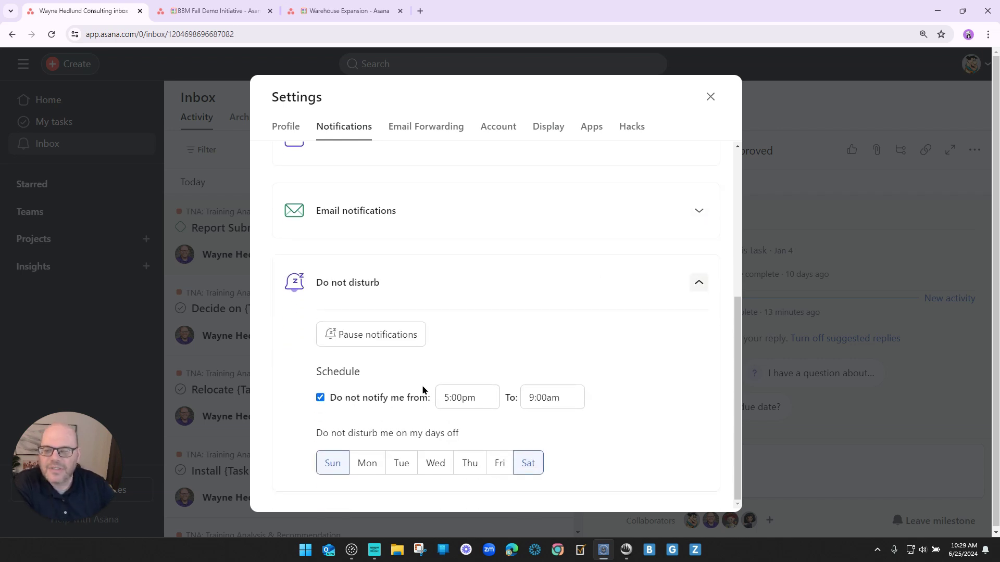
click(518, 467)
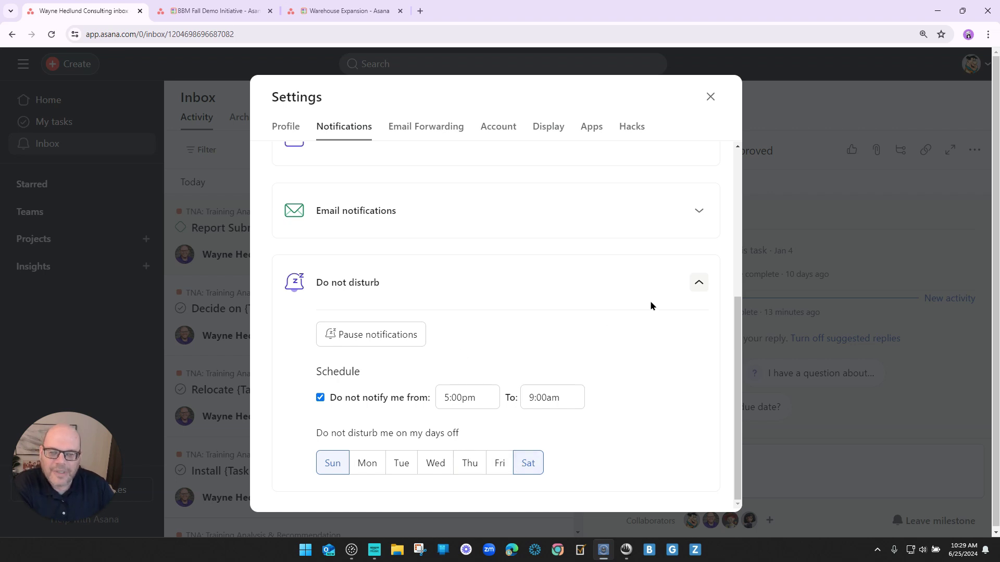
click(698, 285)
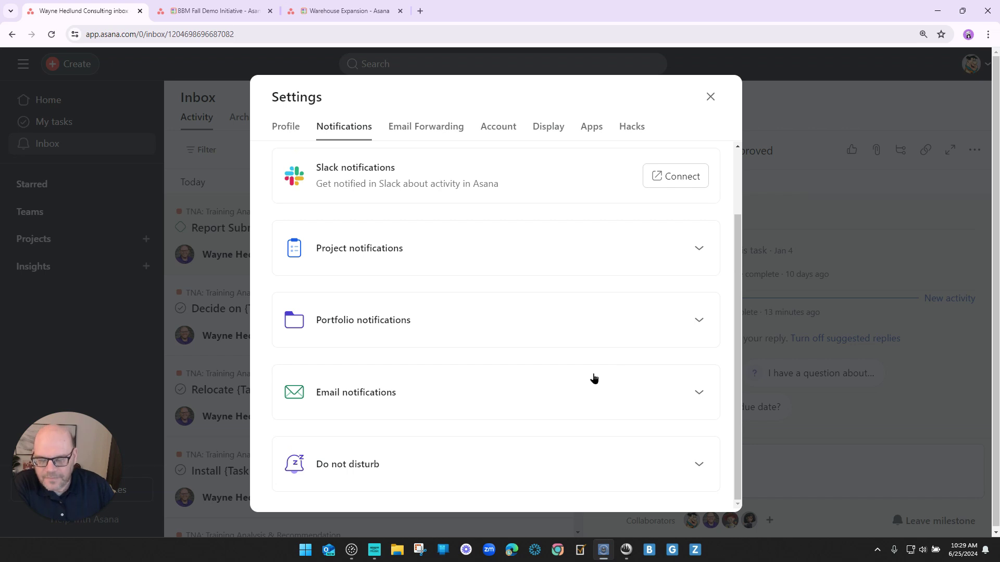
scroll(593, 379, up, 2)
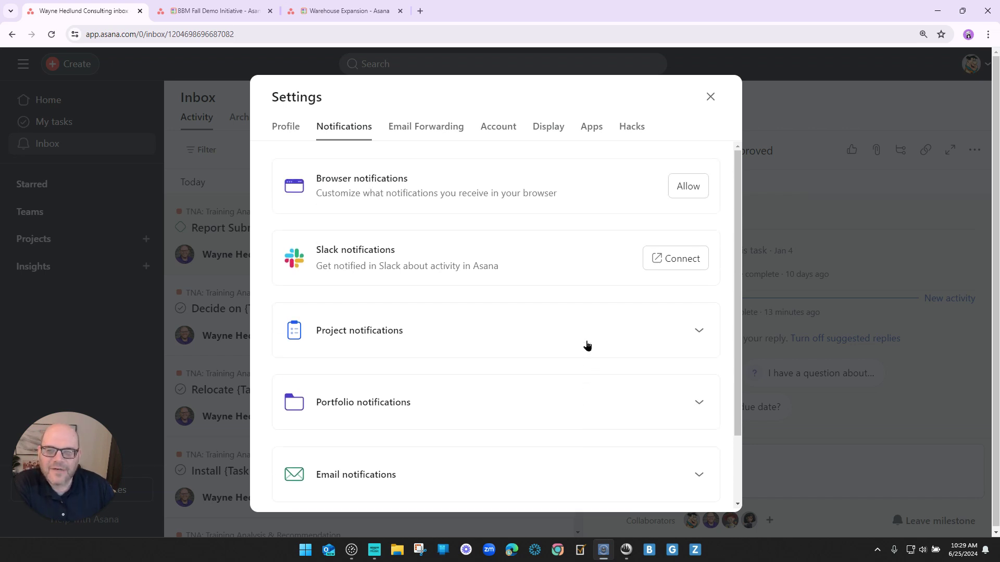
click(711, 97)
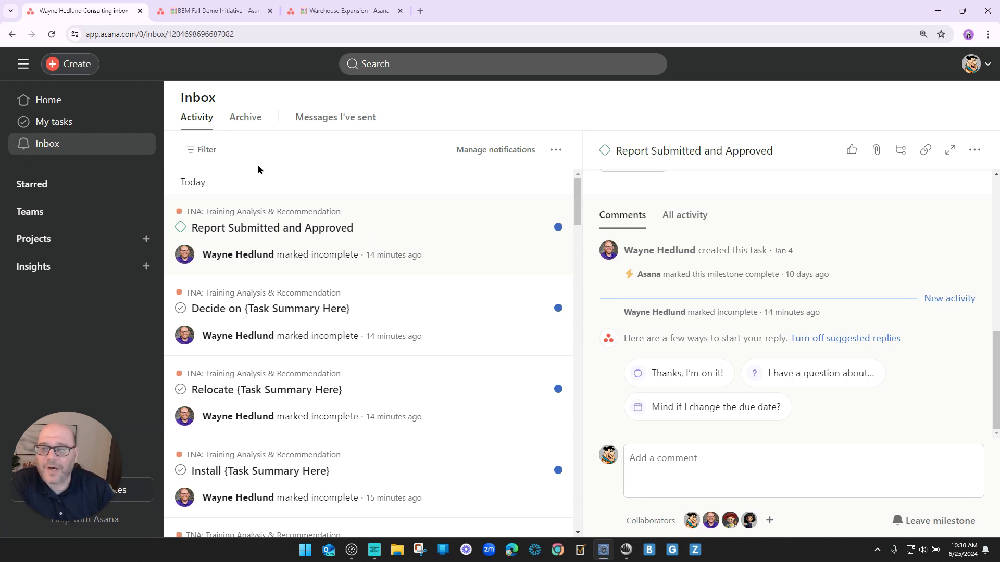
Step: Check the Inbox filter options and look through the unfiltered activity for comments that mention the account holder
click(198, 152)
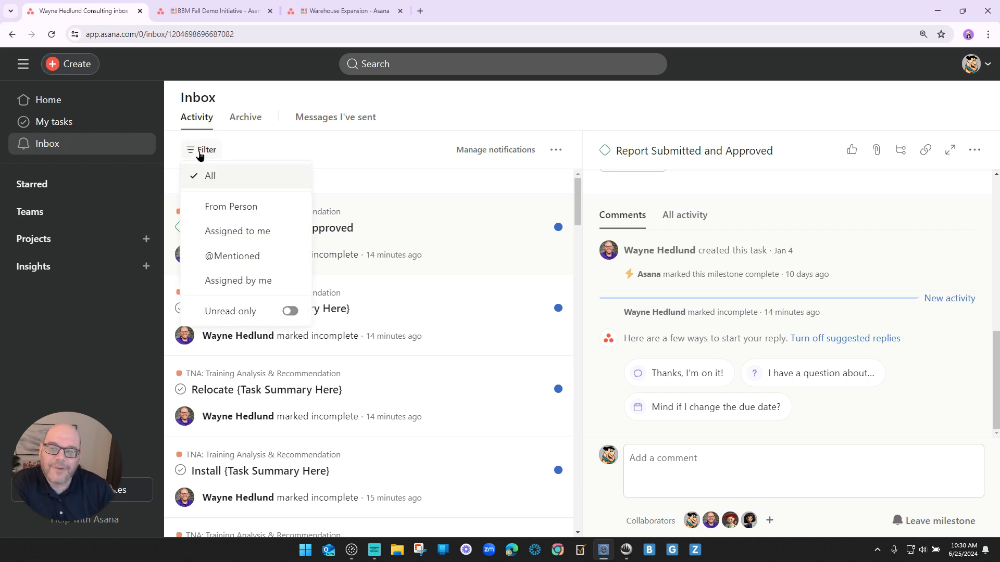
click(388, 145)
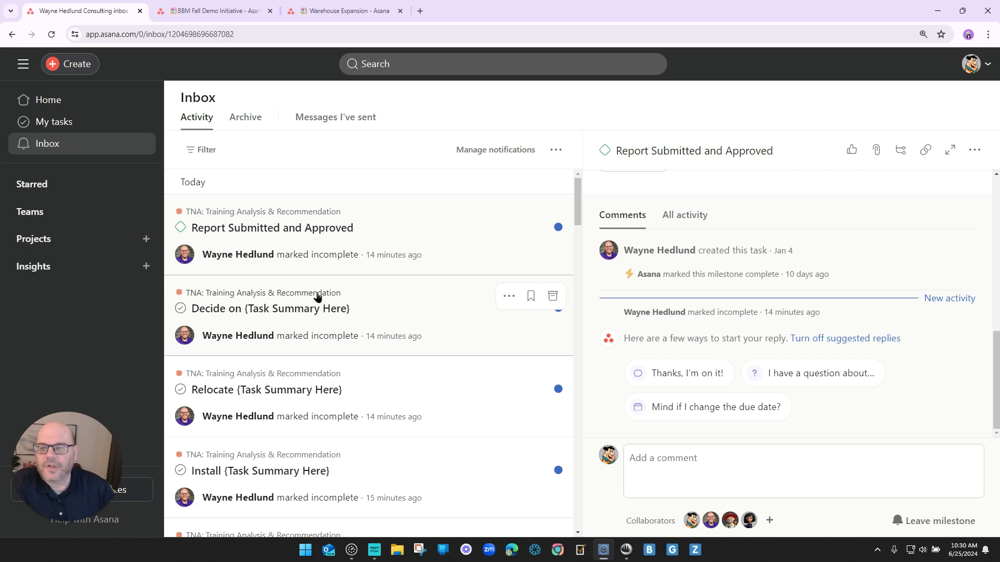
scroll(290, 284, down, 2)
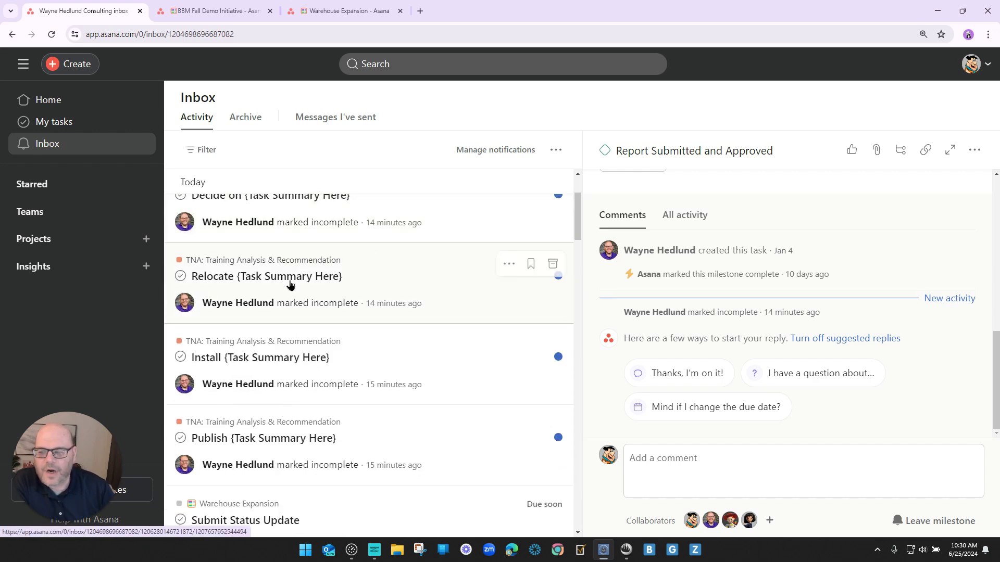
scroll(290, 284, down, 12)
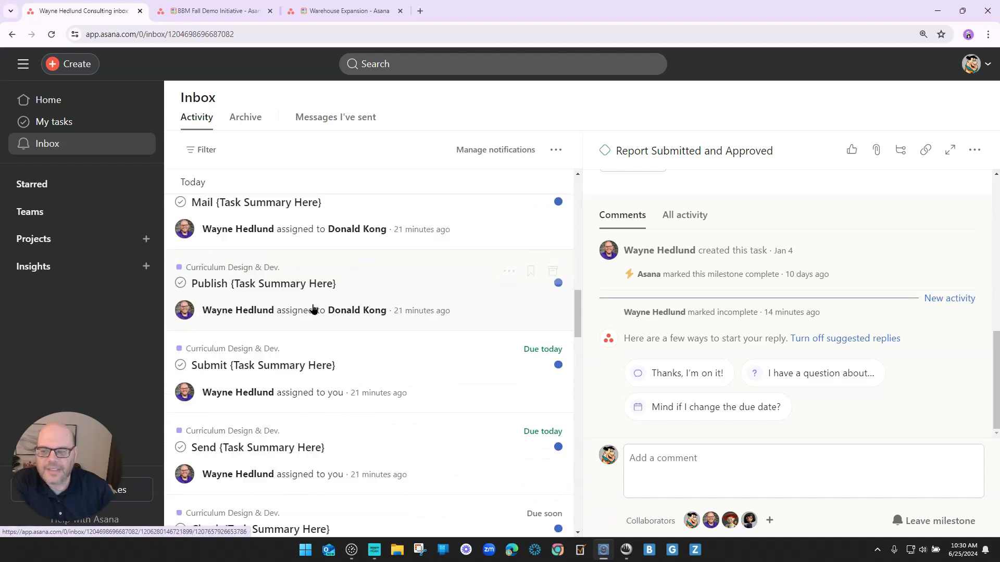
scroll(313, 310, down, 15)
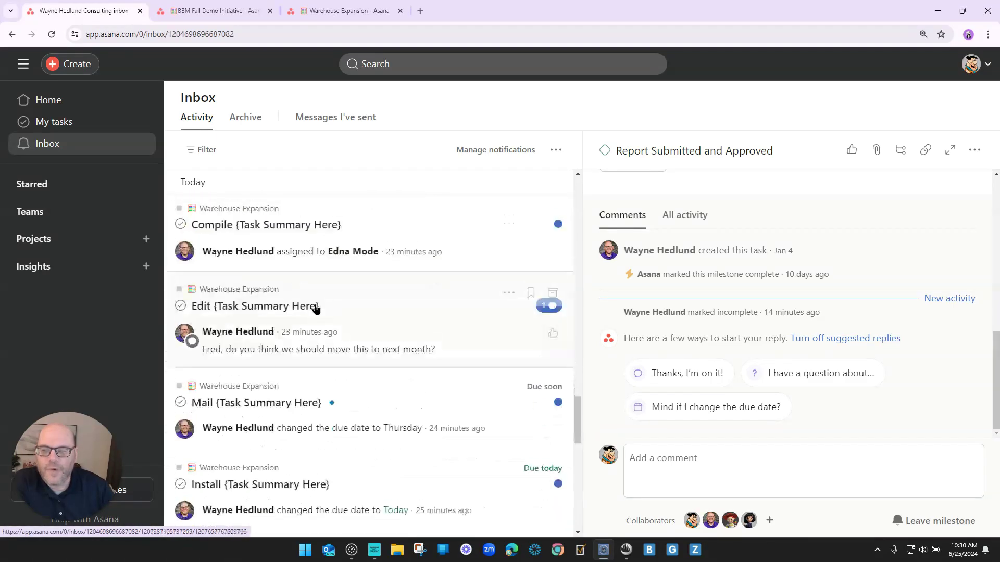
scroll(315, 308, down, 7)
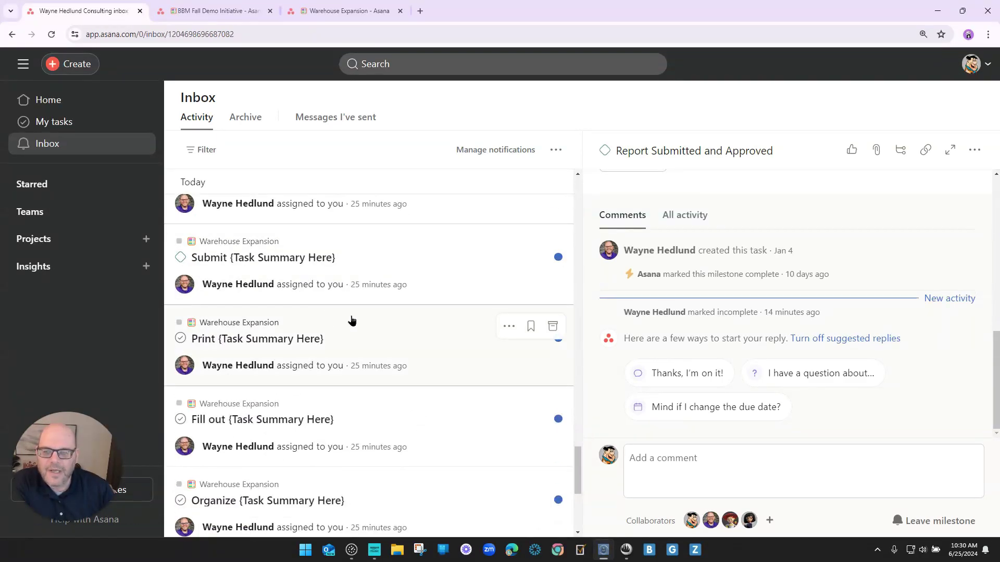
scroll(351, 386, up, 8)
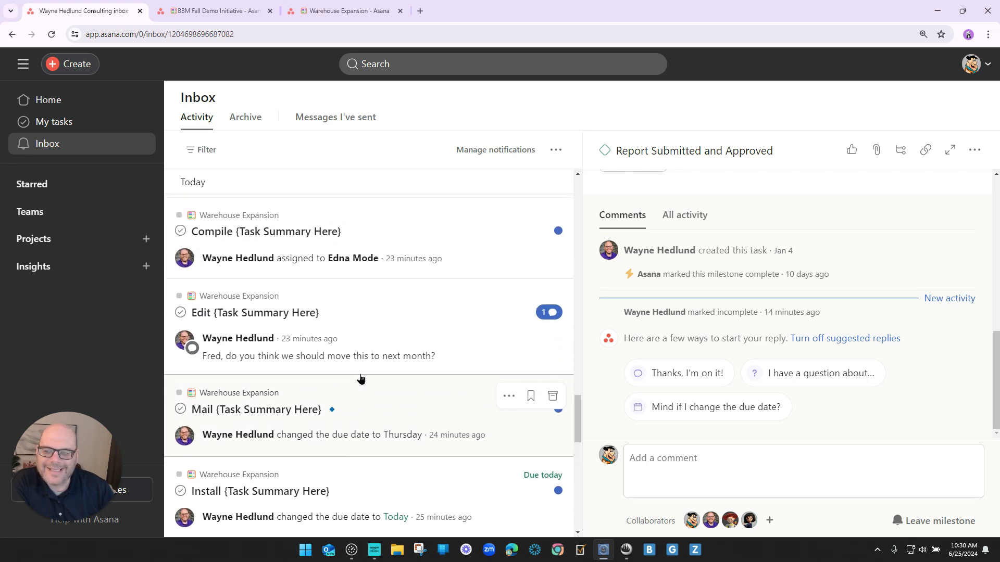
scroll(361, 378, up, 4)
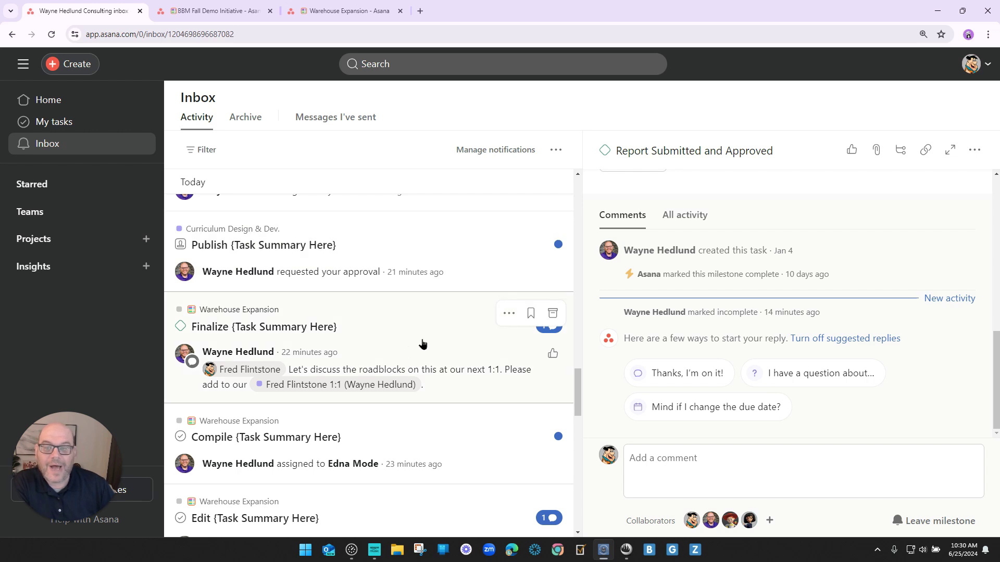
scroll(420, 359, down, 1)
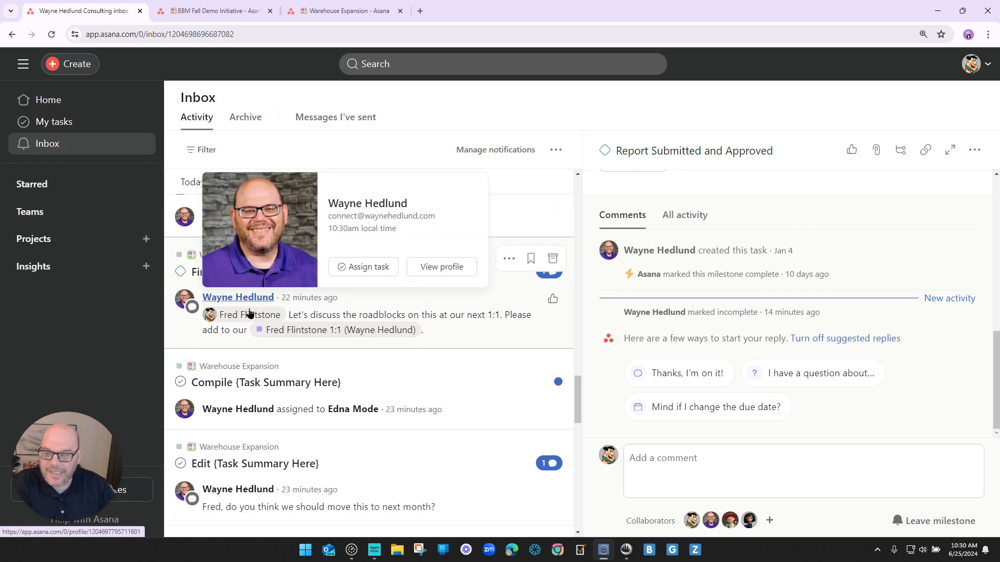
Step: Open the Finalize {Task Summary Here} milestone from its mention notification and read its comments
mouse_move(251, 317)
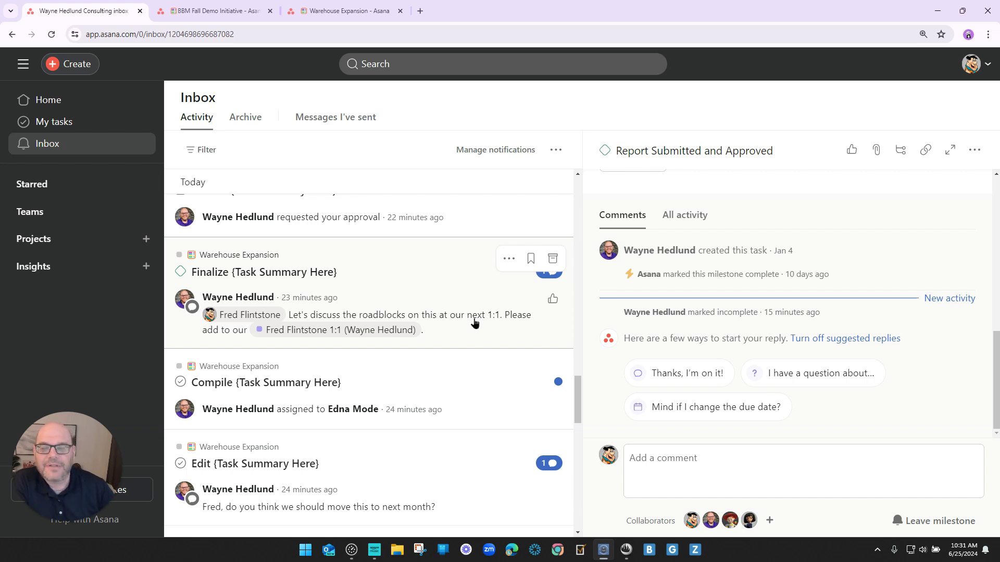
click(425, 298)
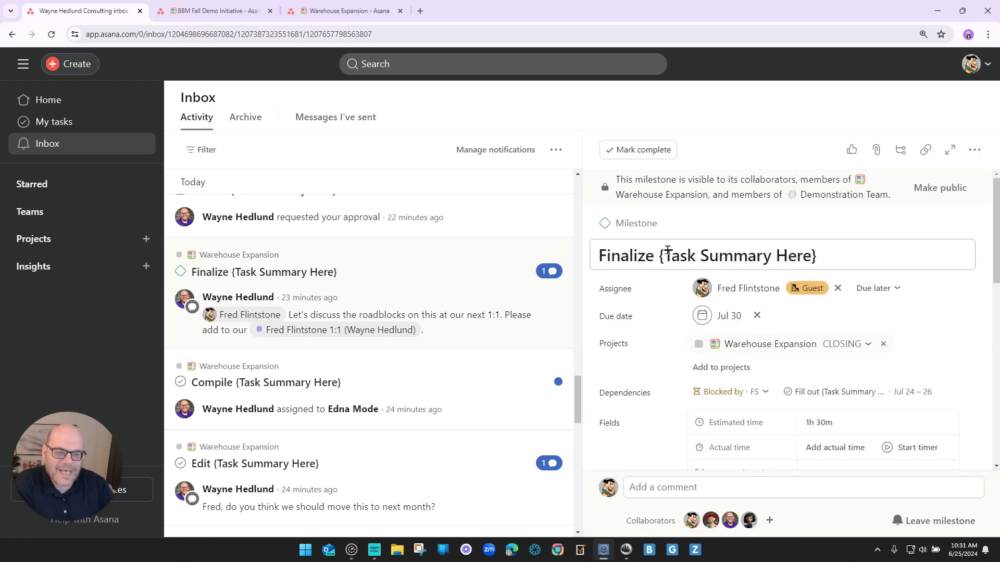
scroll(826, 393, down, 10)
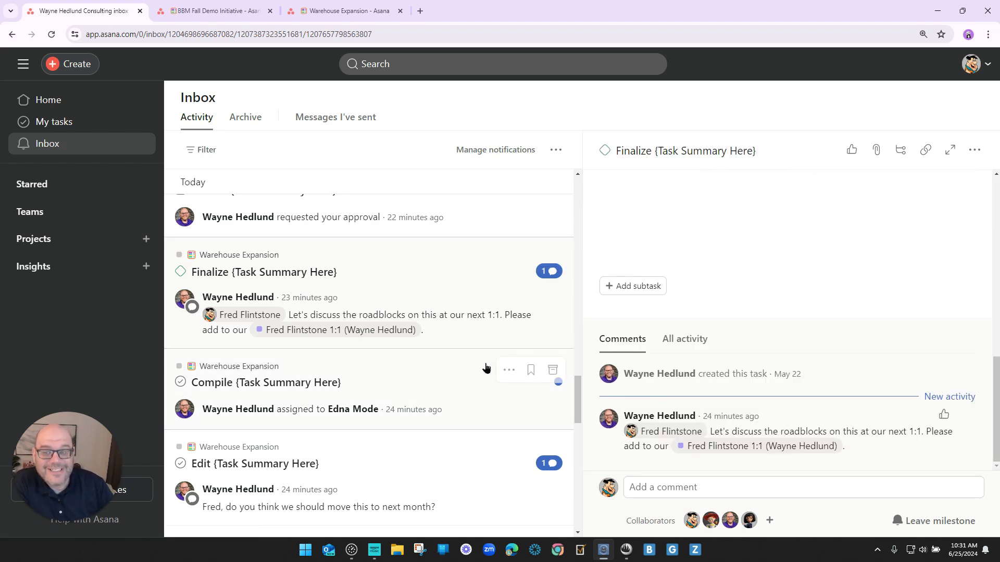
scroll(353, 379, up, 6)
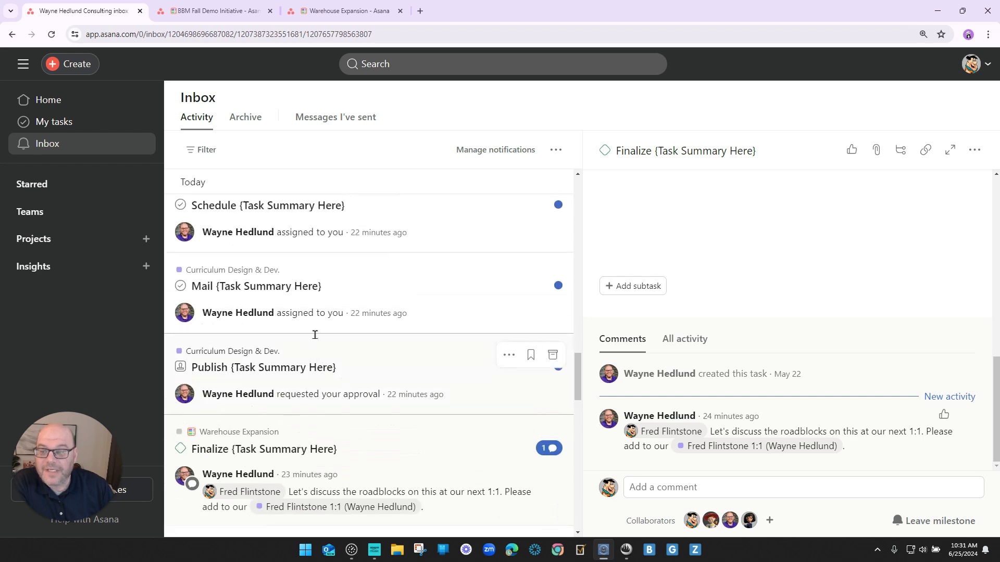
scroll(344, 312, up, 10)
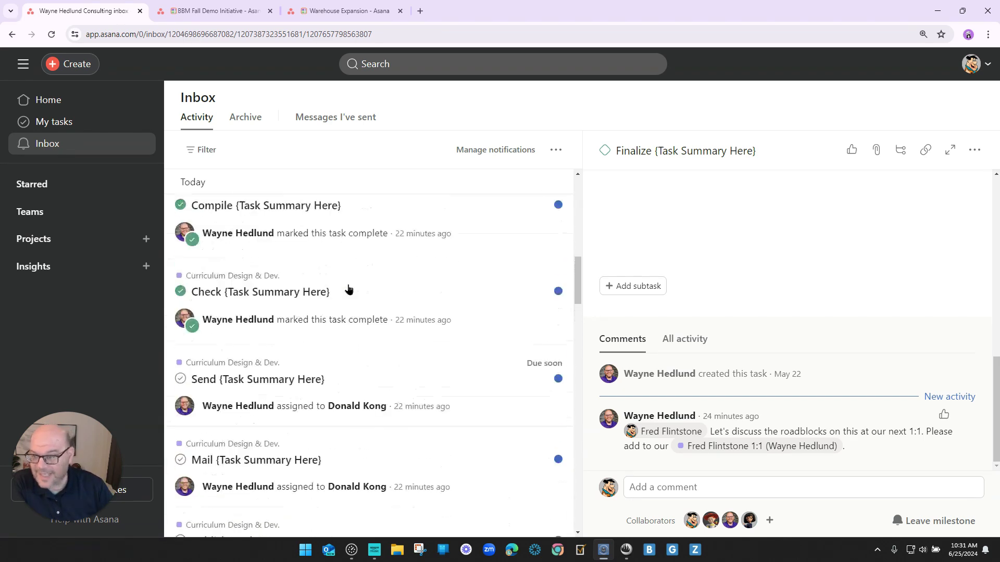
scroll(385, 313, up, 10)
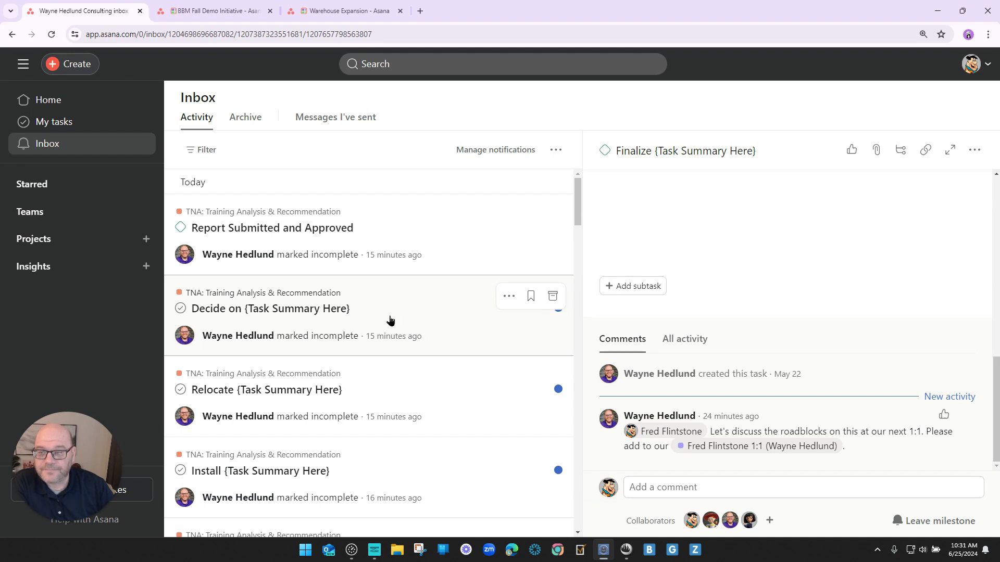
click(204, 151)
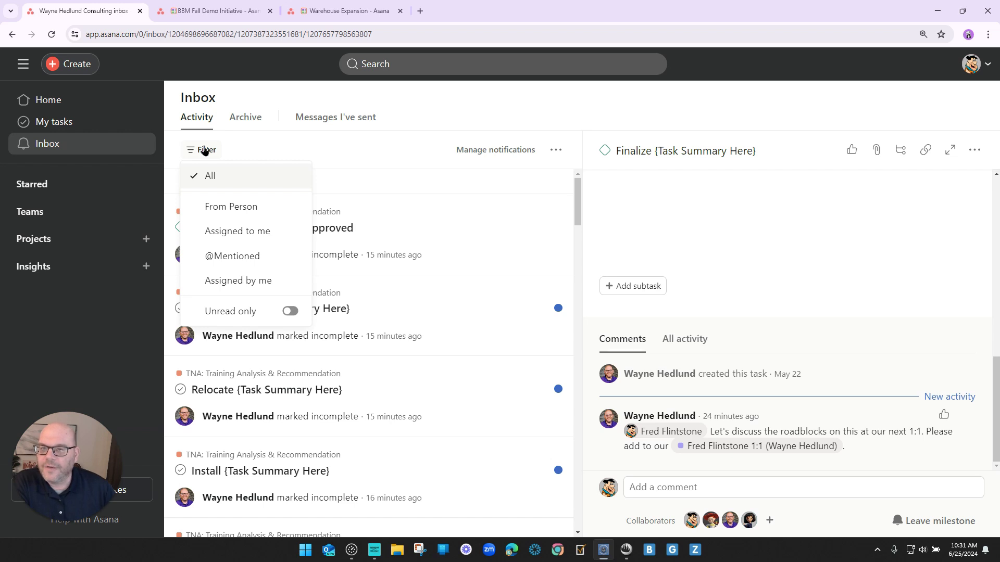
click(224, 256)
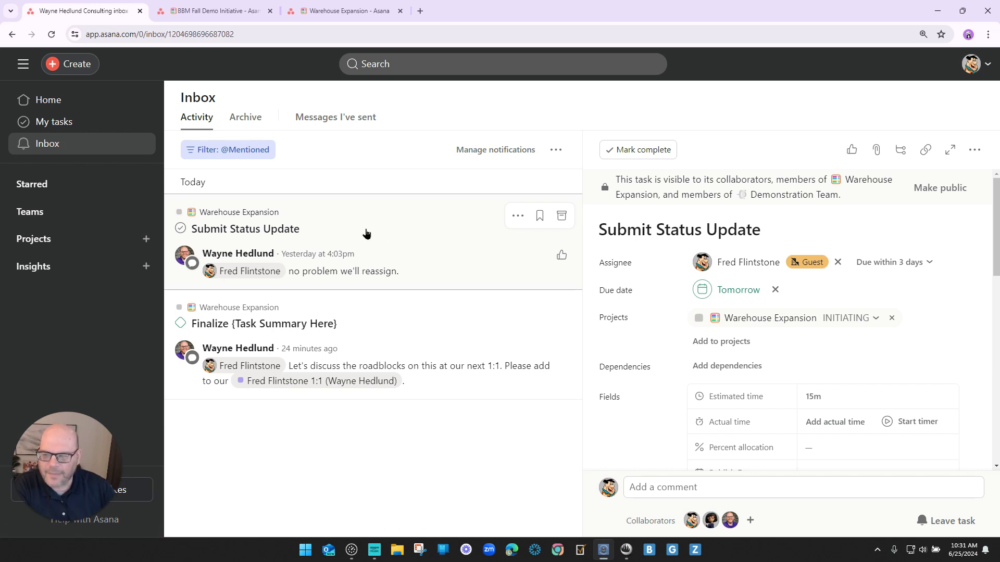
click(225, 152)
click(230, 178)
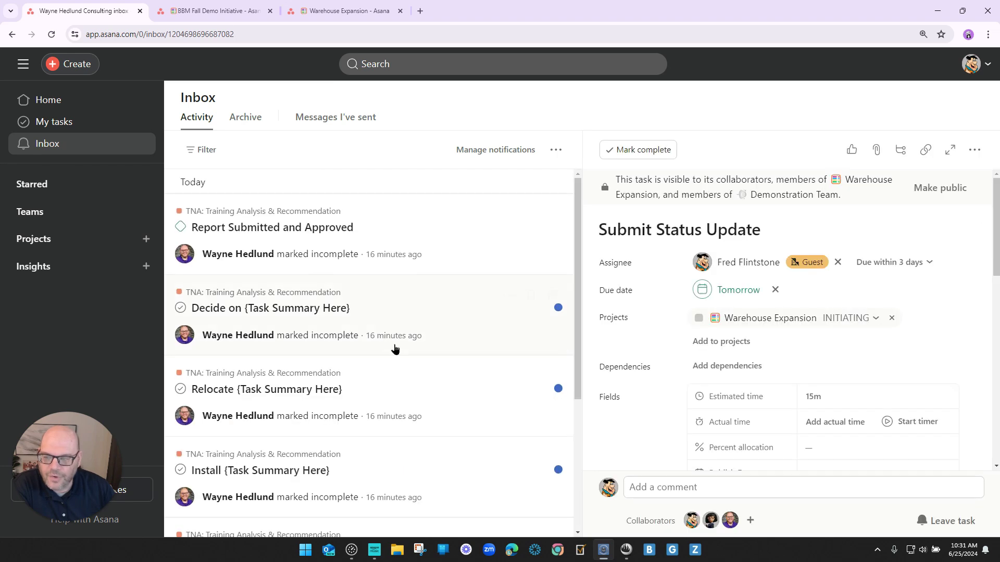
scroll(385, 336, down, 3)
scroll(347, 297, up, 3)
click(211, 153)
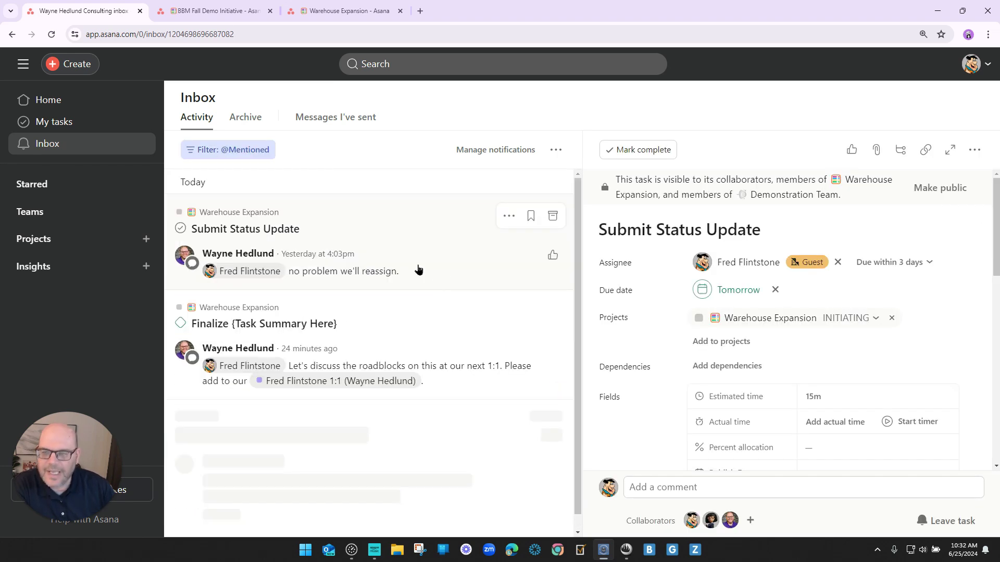
Step: Like the latest comment on the Submit Status Update task
scroll(792, 368, down, 10)
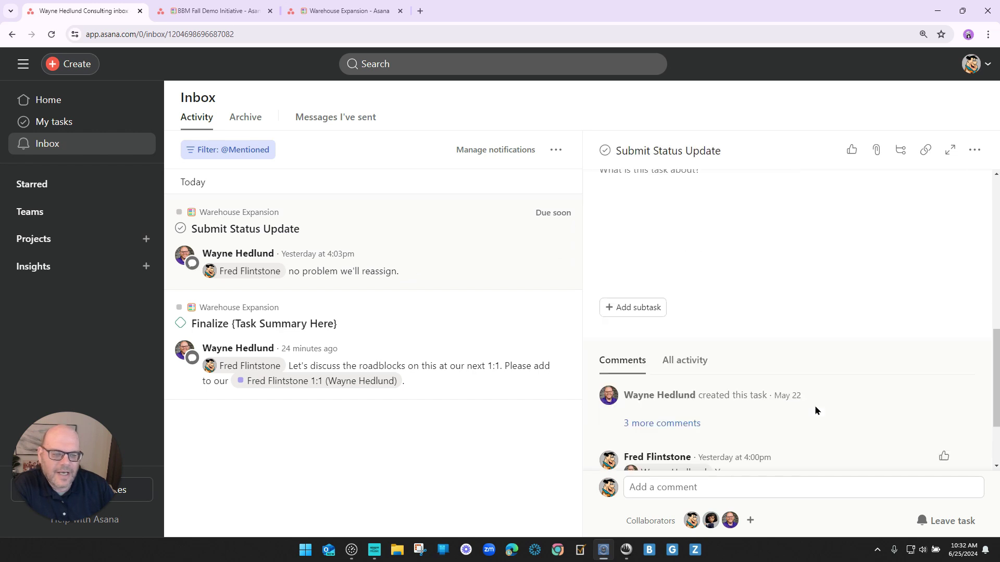
click(944, 430)
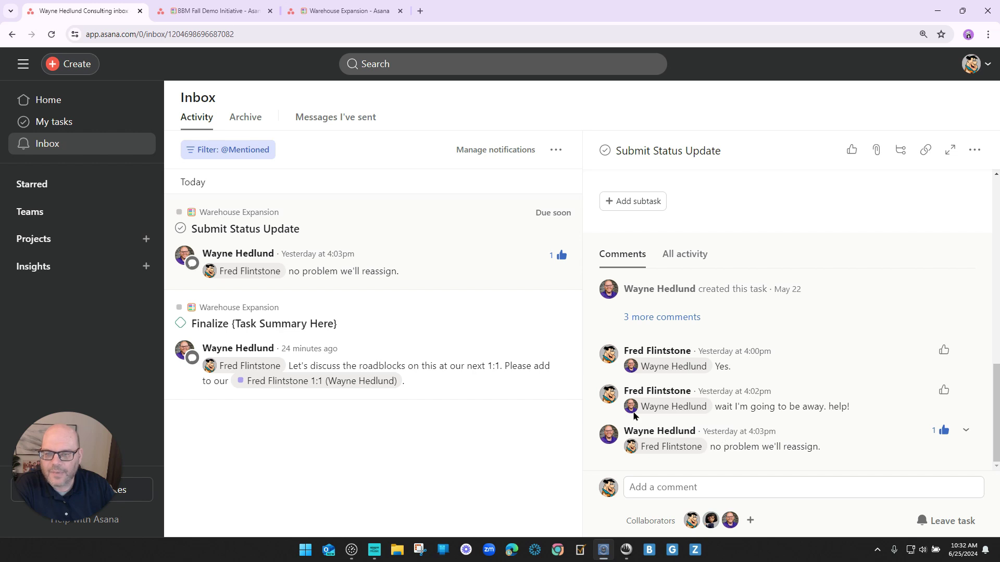
Step: Open the Finalize {Task Summary Here} mention, read its comment and check the milestone's additional actions
click(414, 336)
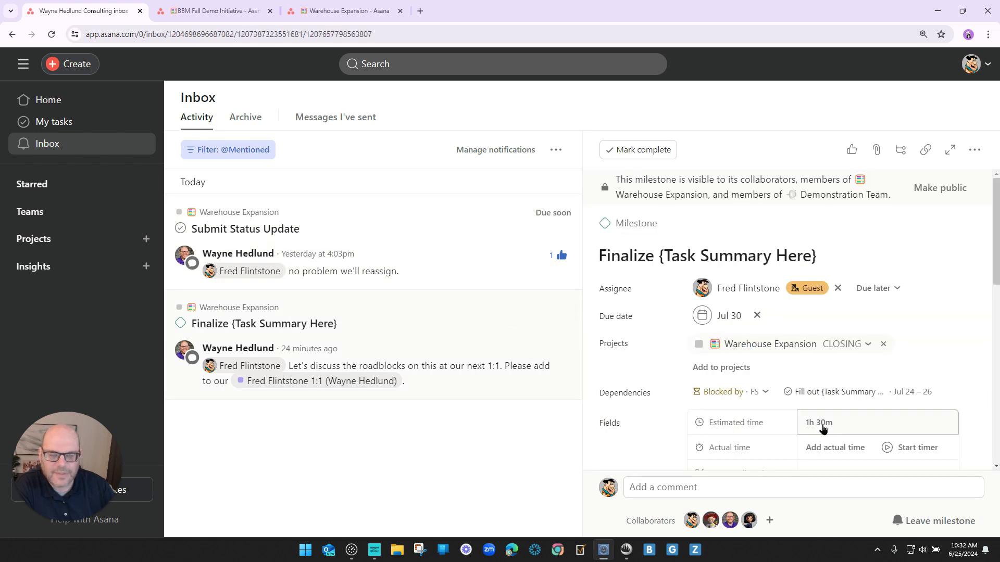
scroll(804, 411, down, 10)
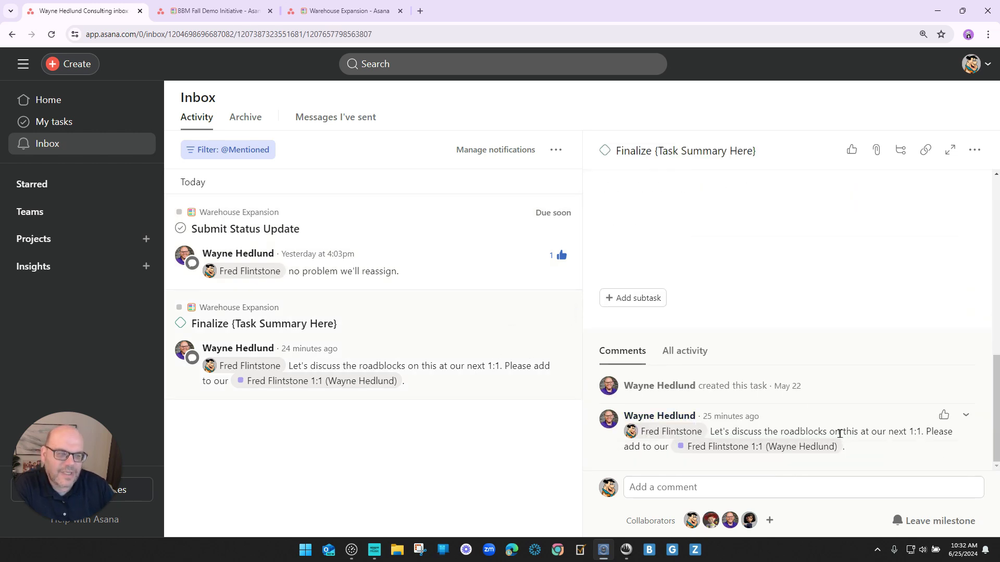
click(974, 151)
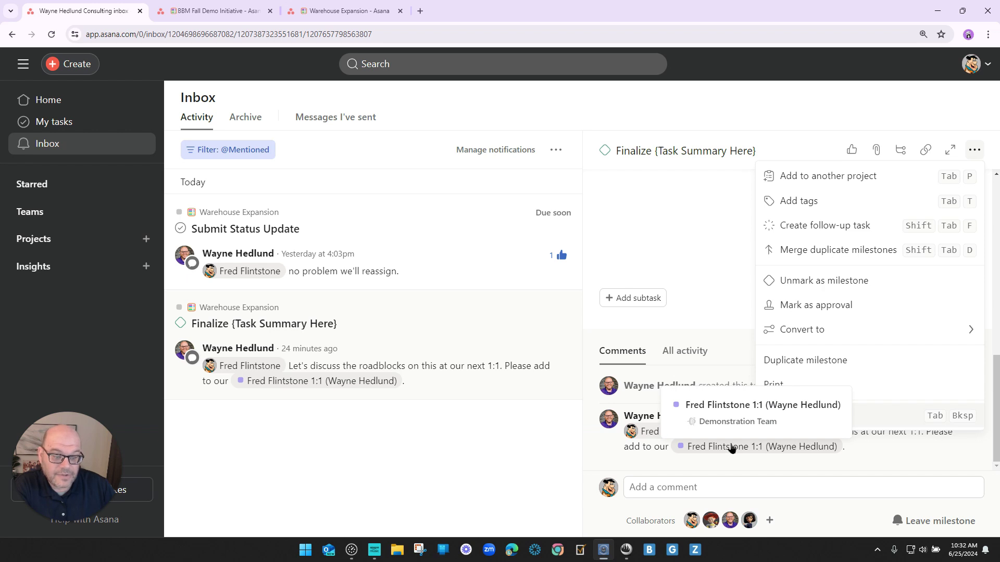
click(696, 249)
scroll(854, 318, up, 10)
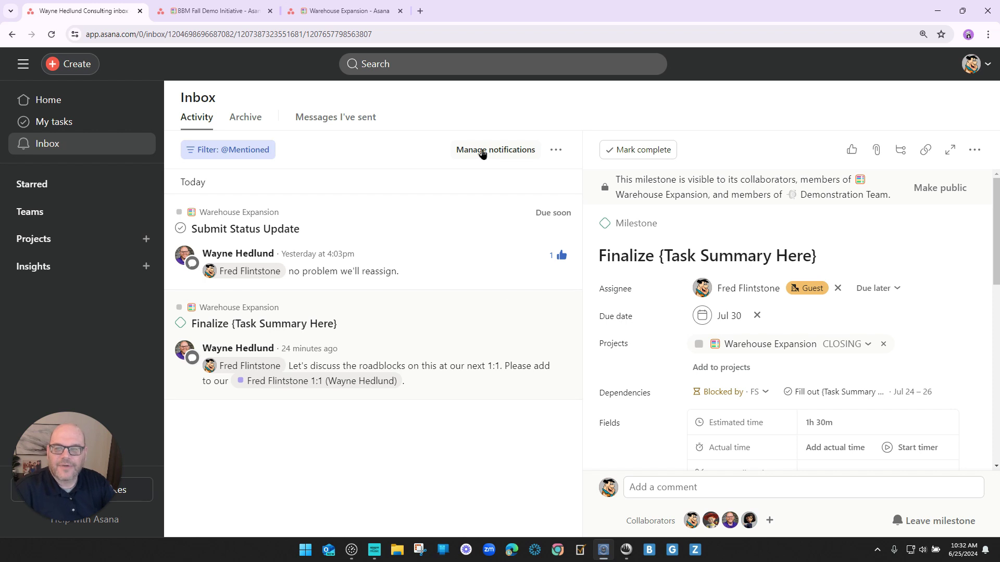
Step: Check the Inbox filter options and revisit the two filtered mentions, Finalize {Task Summary Here} and Submit Status Update
click(223, 150)
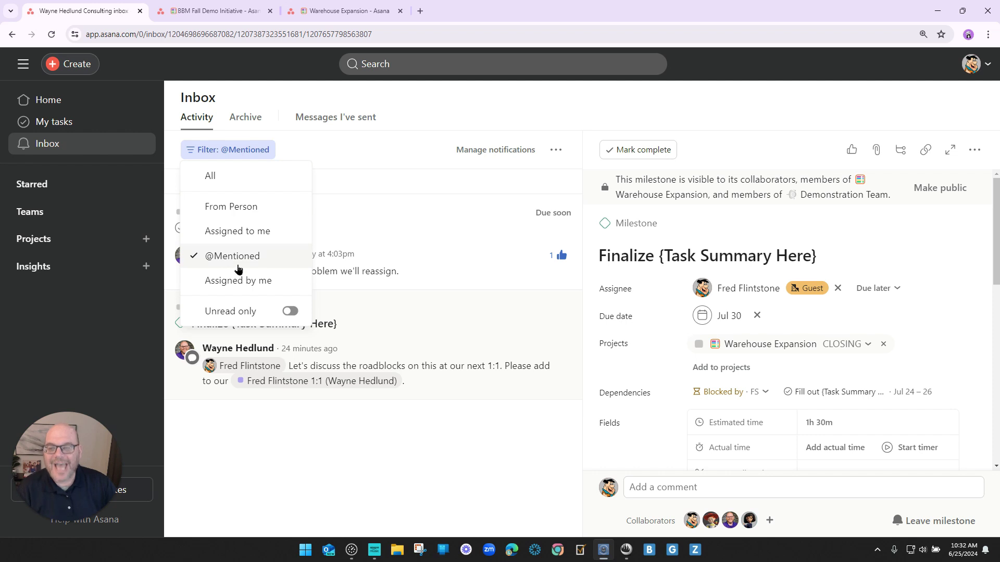
click(370, 158)
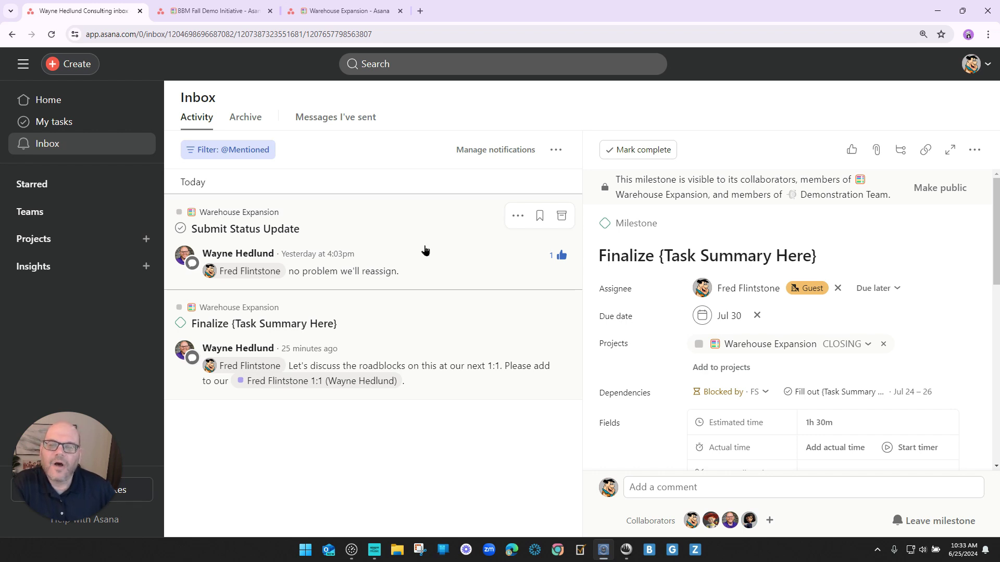
scroll(738, 327, down, 10)
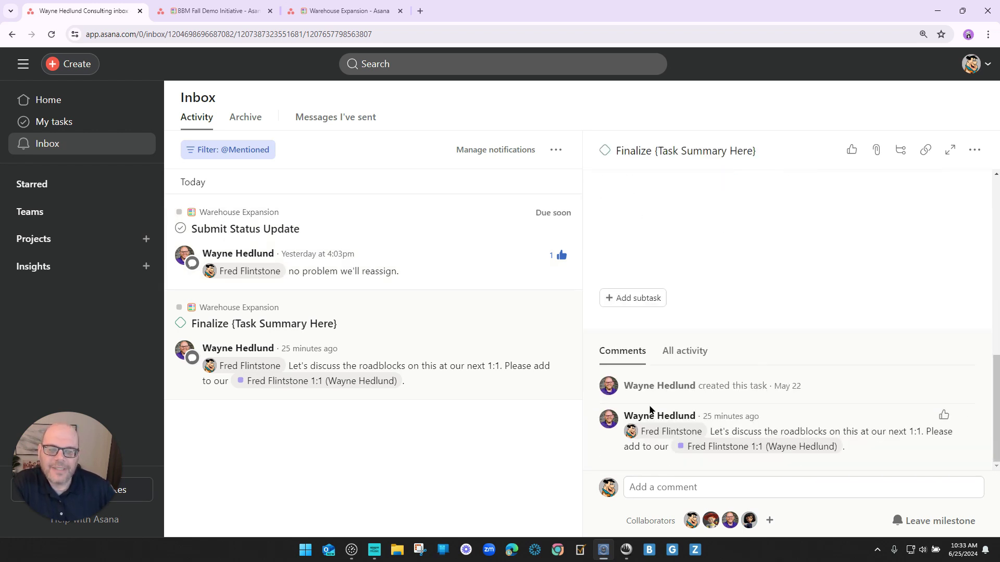
mouse_move(688, 433)
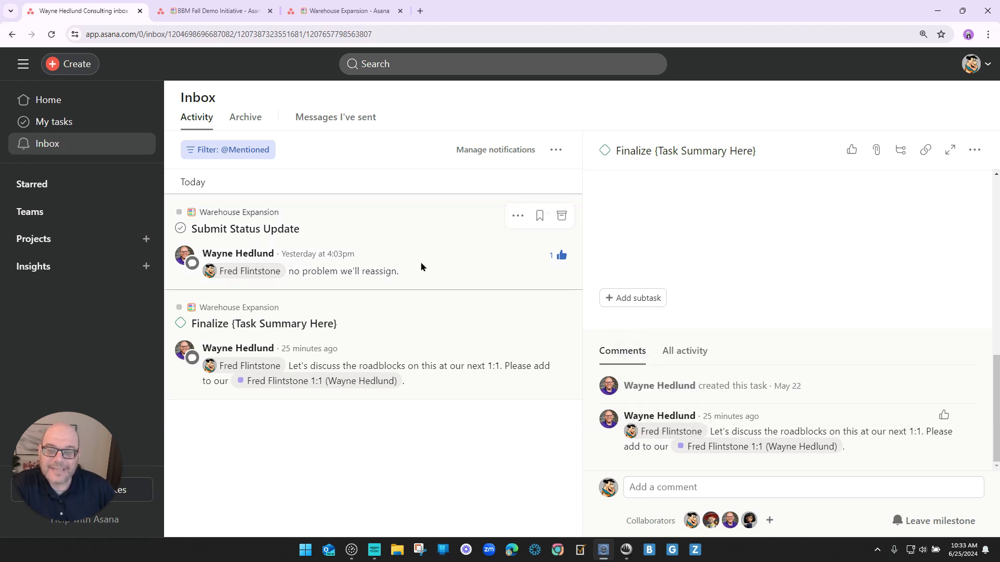
click(297, 270)
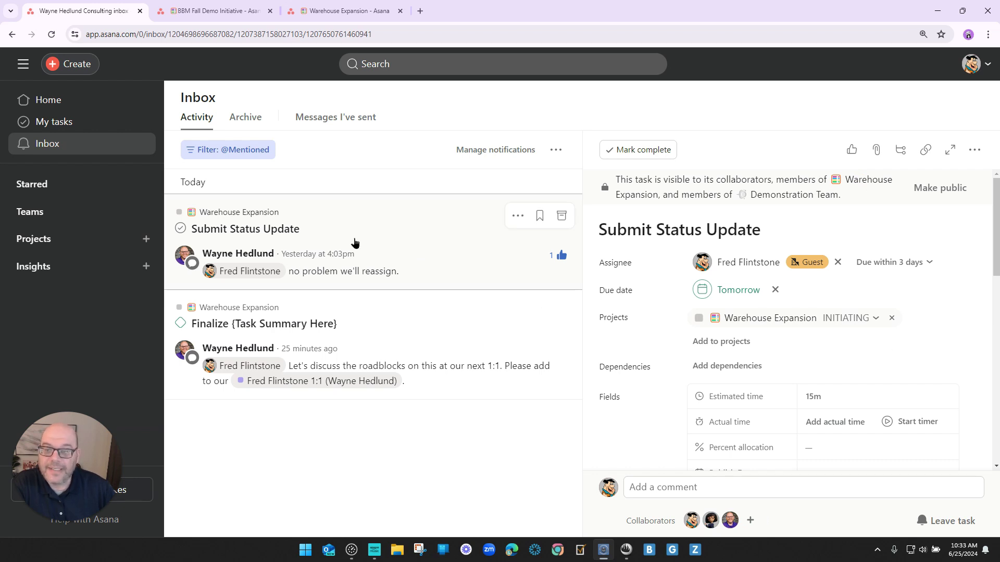
Step: Post a comment on the Submit Status Update task reading "Thanks so much" plus the colleague's first name as plain text, without a mention
scroll(798, 338, down, 5)
scroll(798, 337, down, 5)
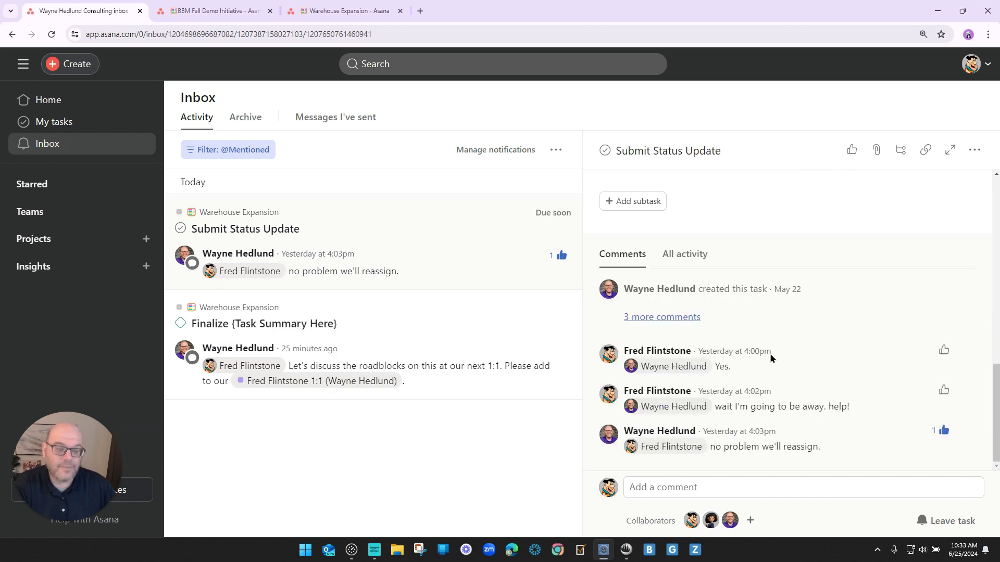
click(790, 482)
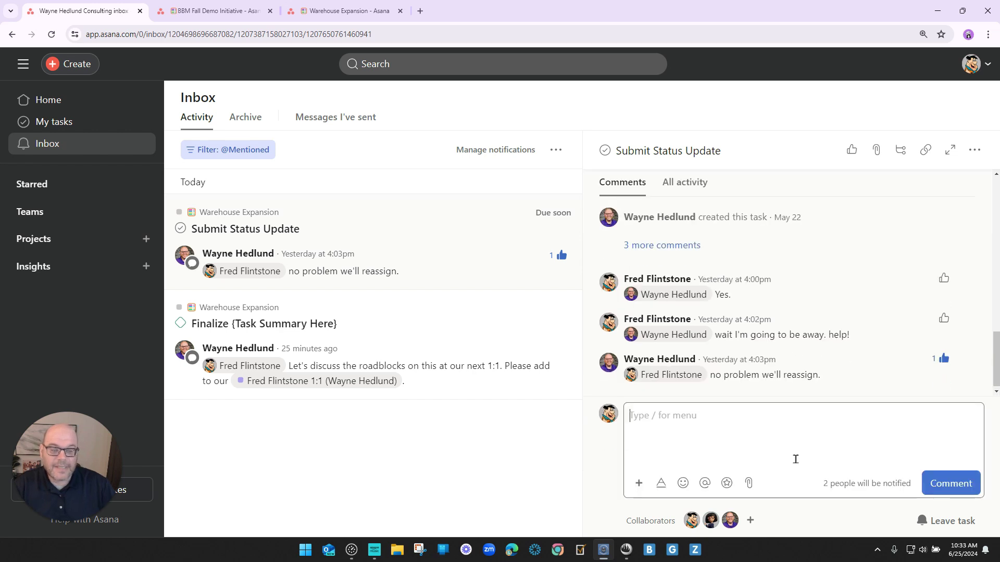
text(Thanks)
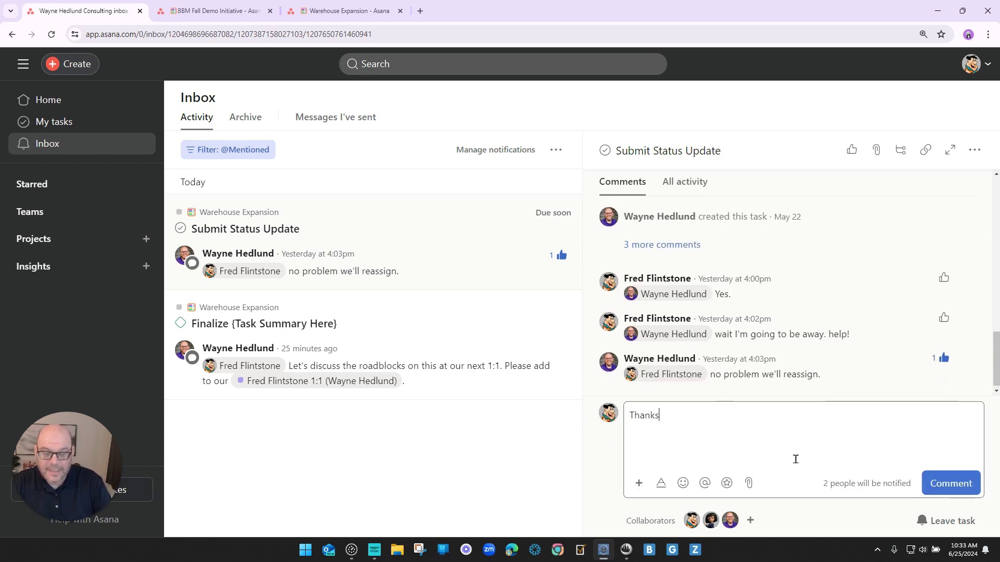
text( so much Wayne)
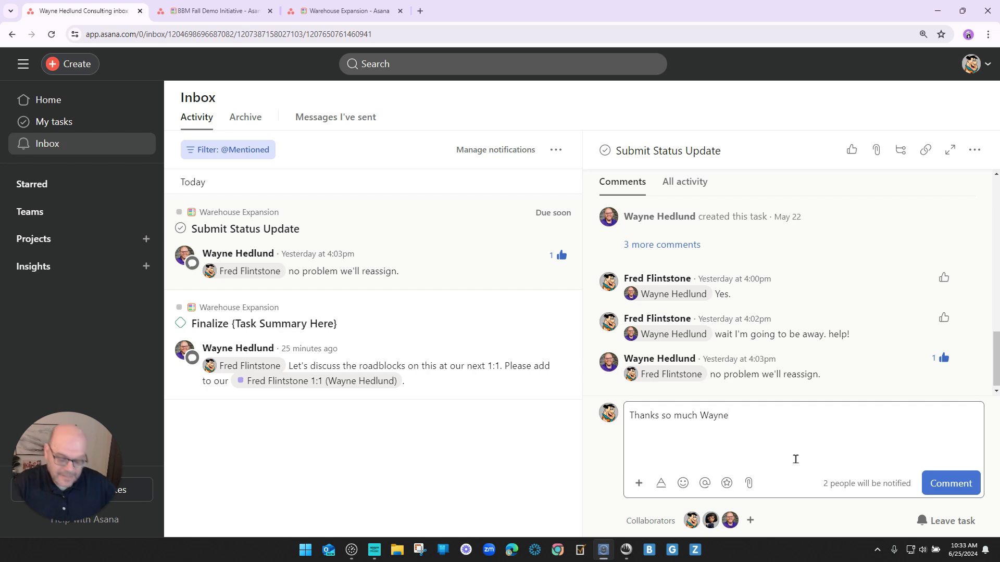
text(.)
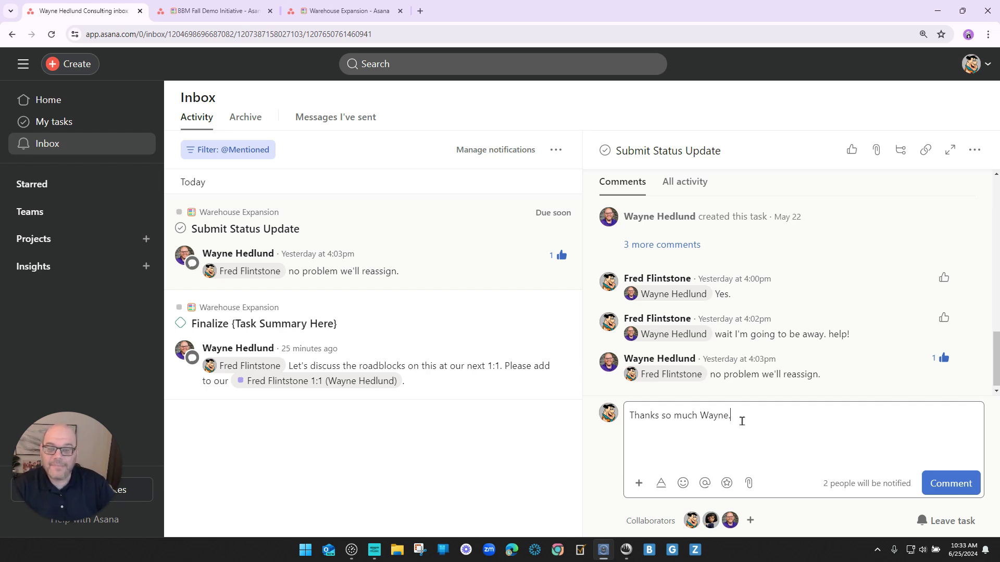
click(626, 550)
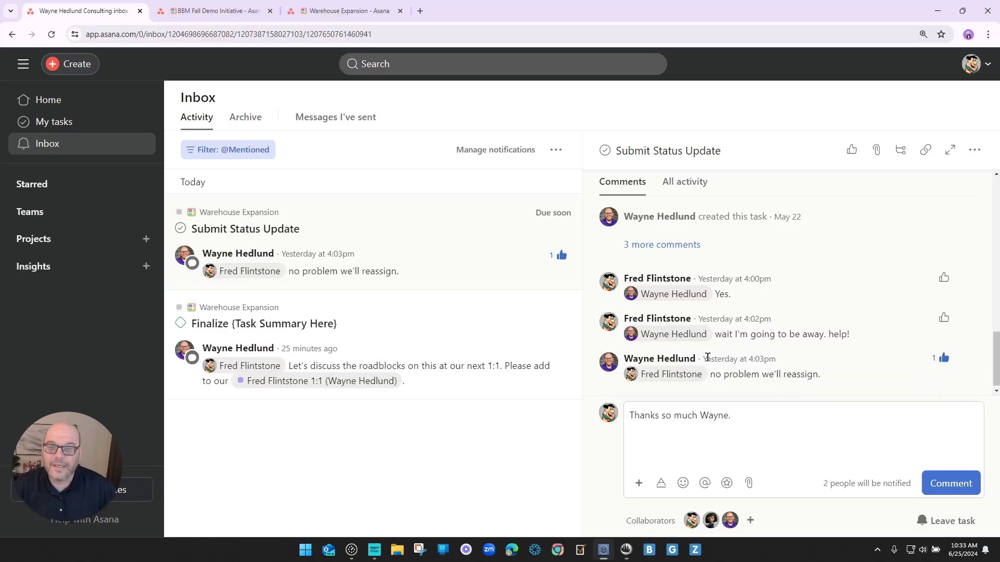
click(941, 485)
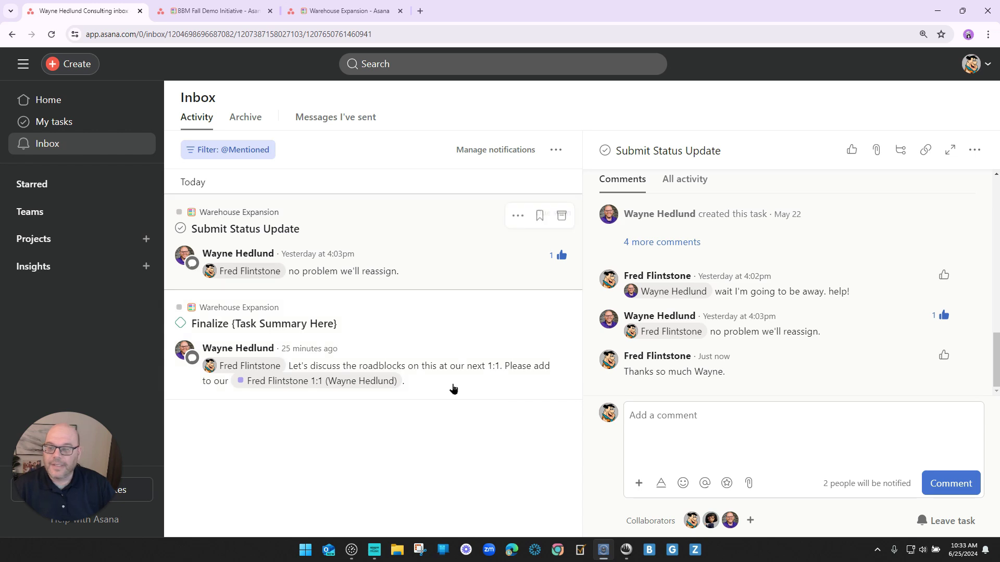
click(215, 325)
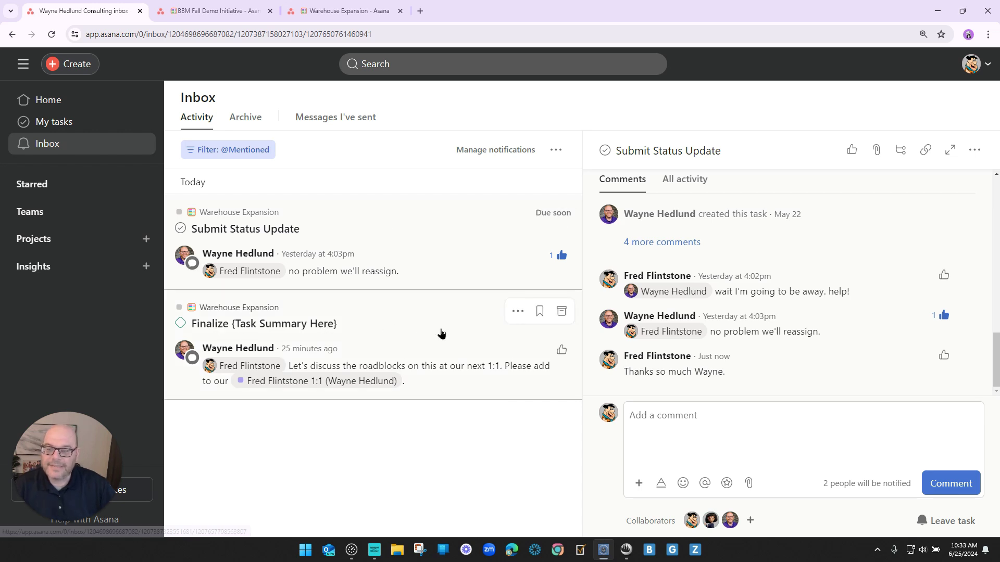
scroll(788, 345, down, 10)
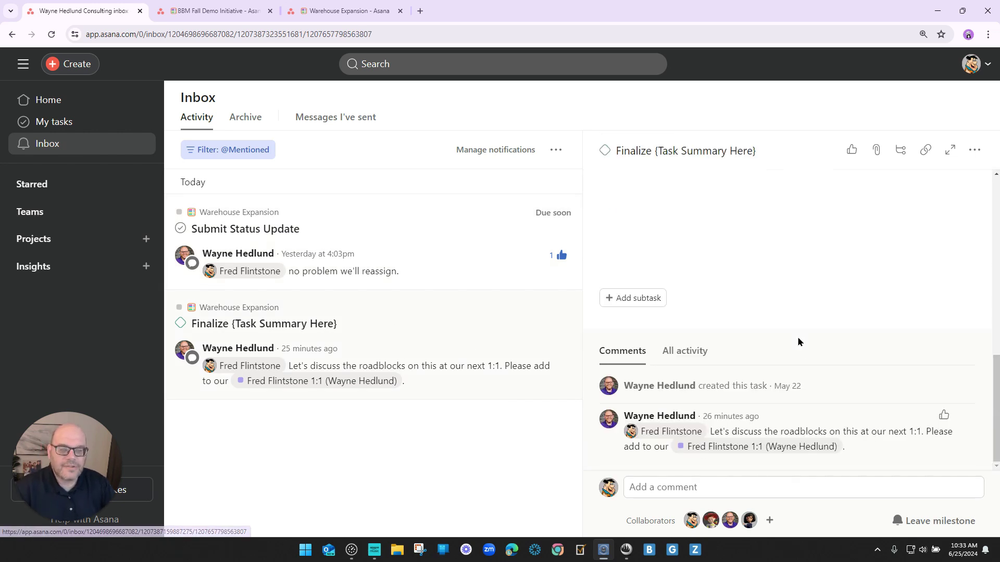
click(705, 488)
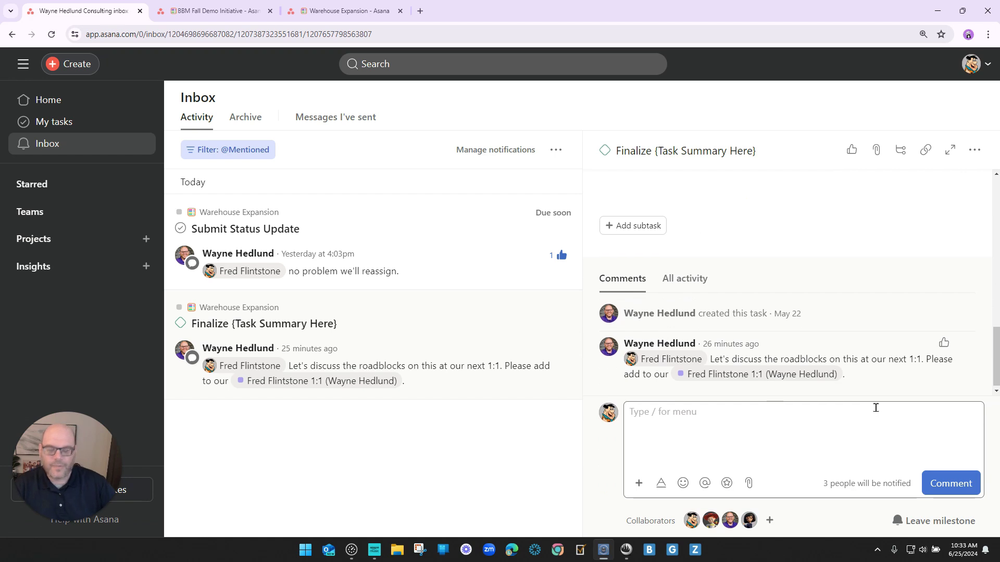
text(Thanks )
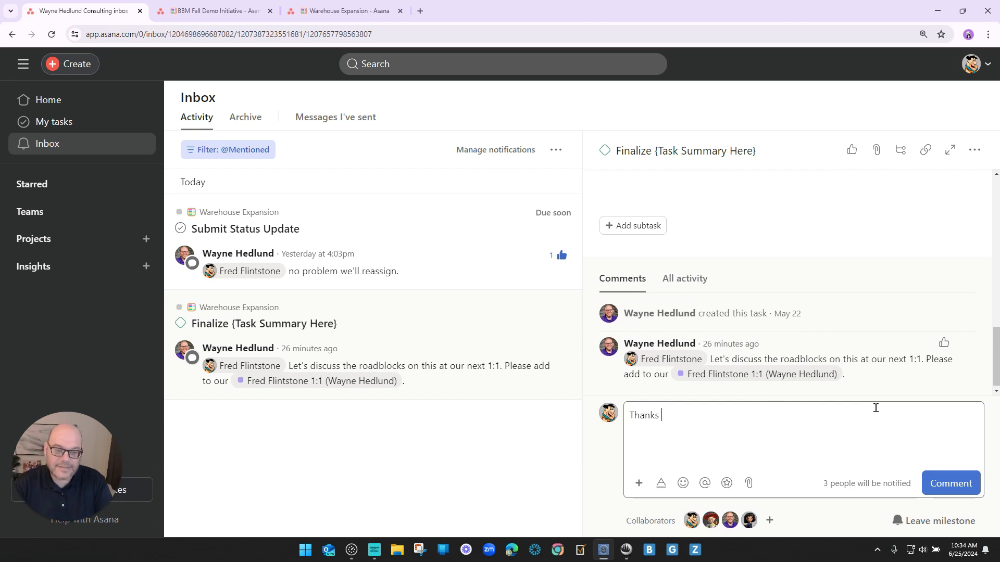
text(@way)
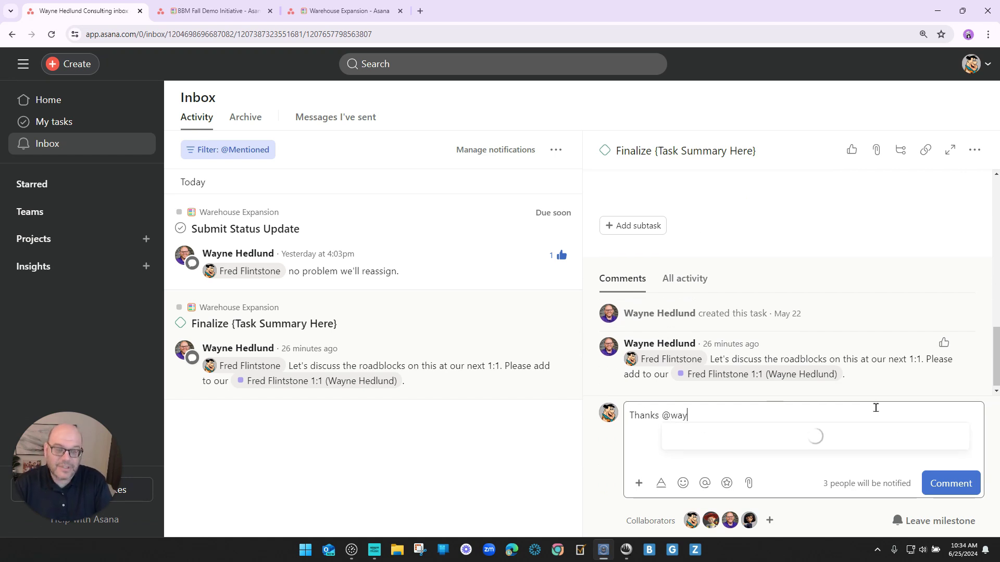
key(Return)
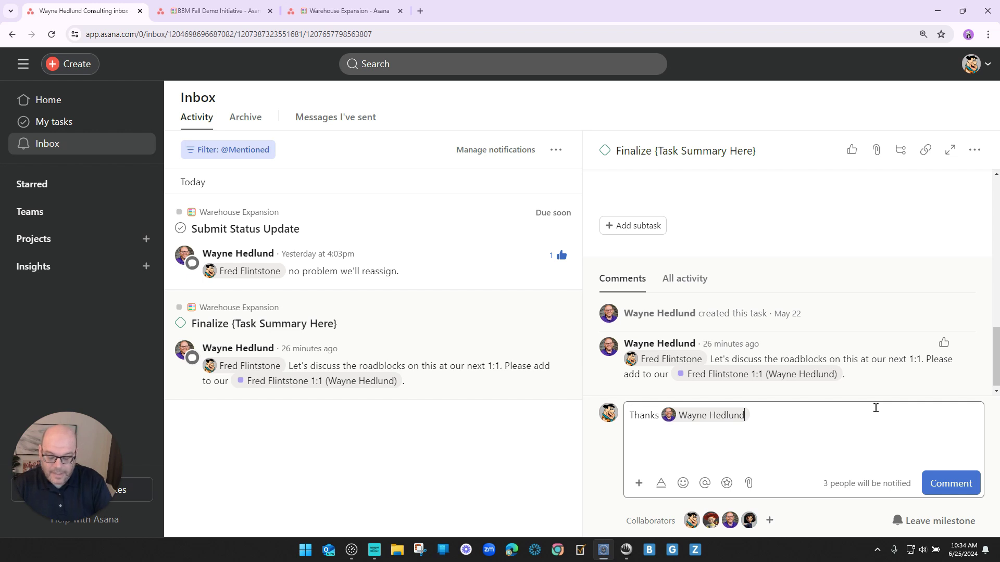
text(. Have a)
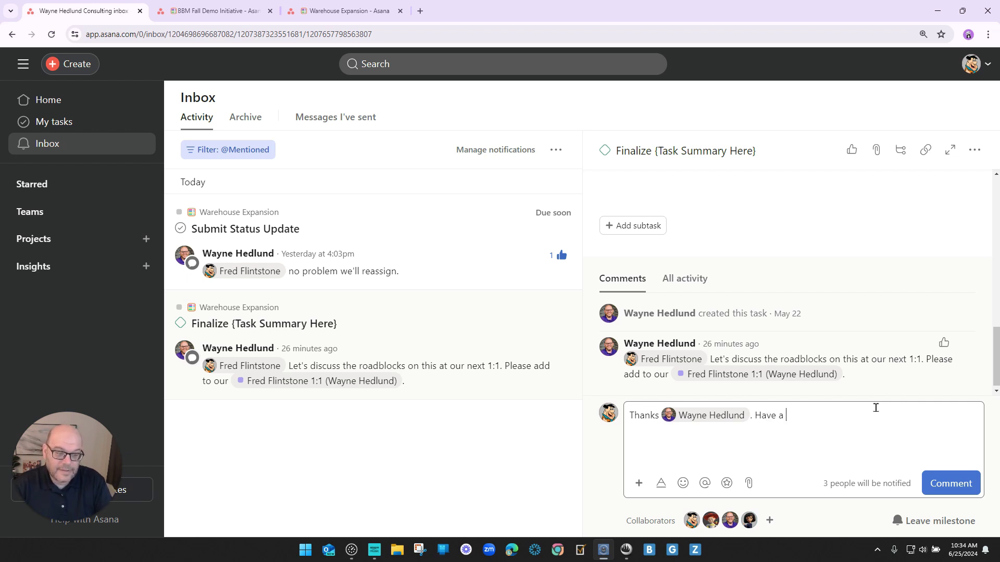
text( great day.)
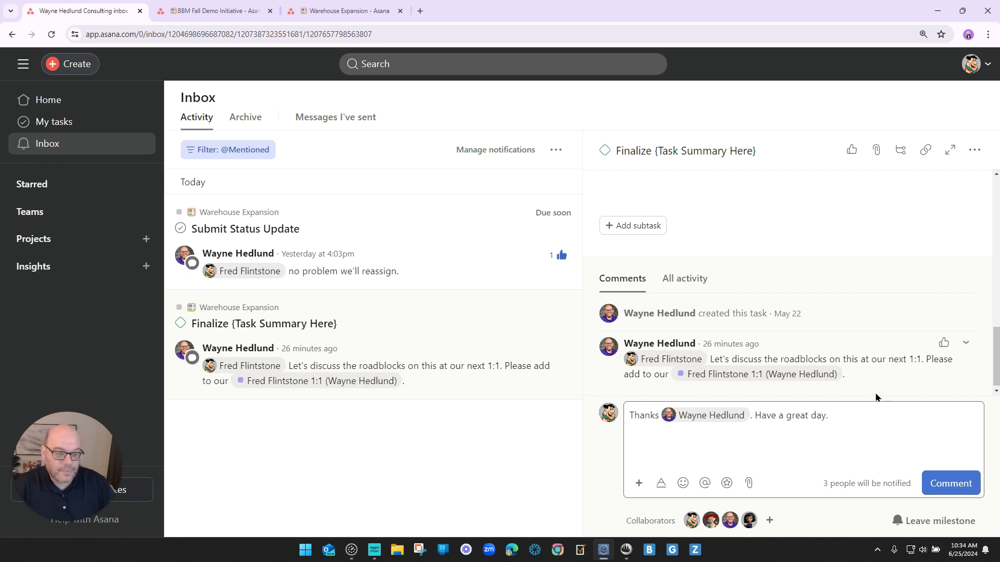
click(951, 483)
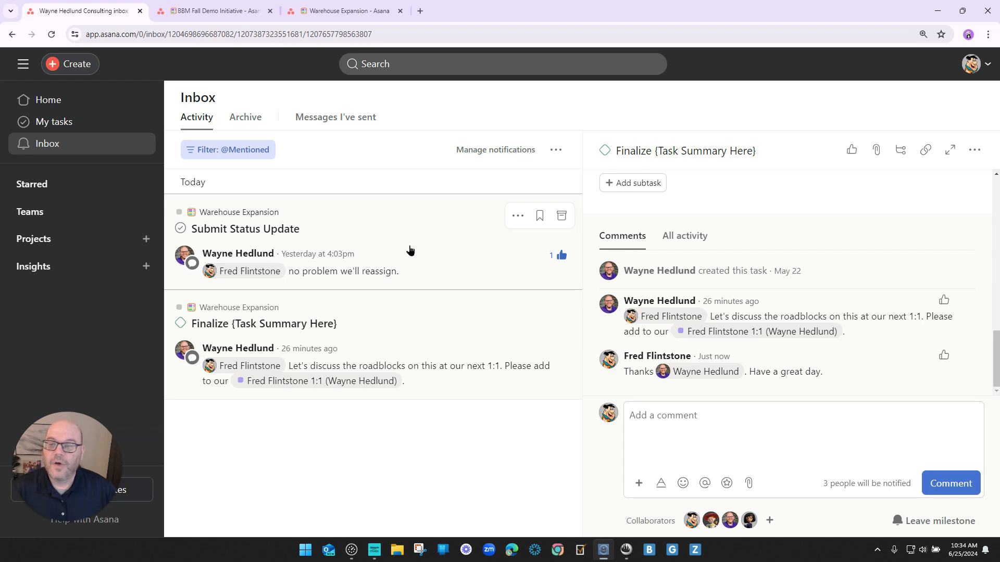
key(alt+Tab)
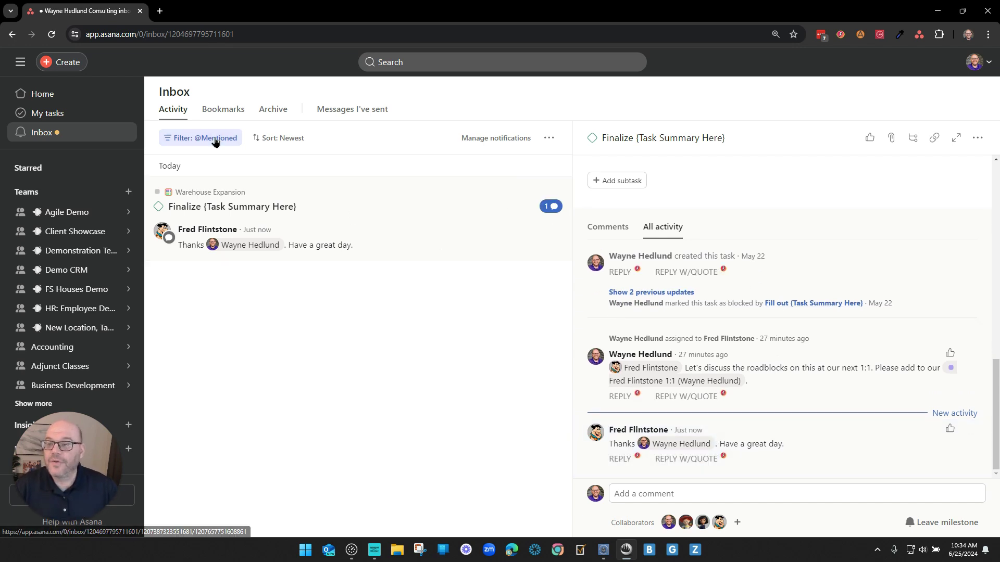
key(alt+Tab)
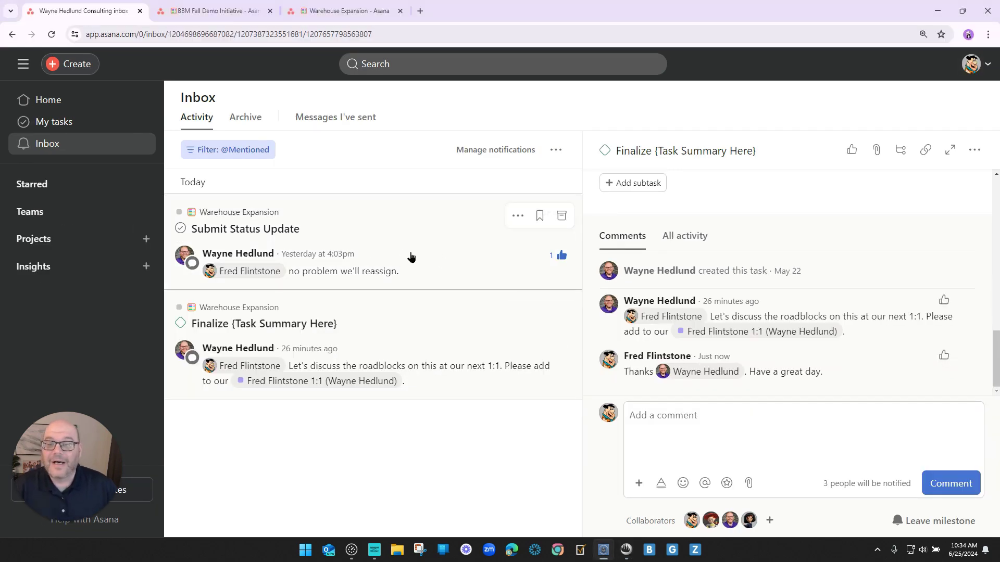
key(alt+Tab)
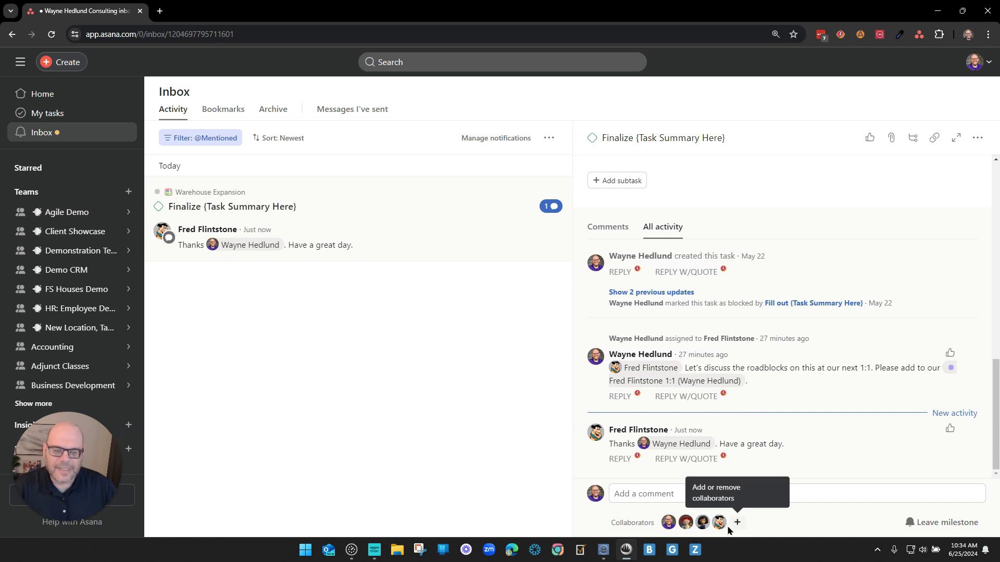
mouse_move(686, 526)
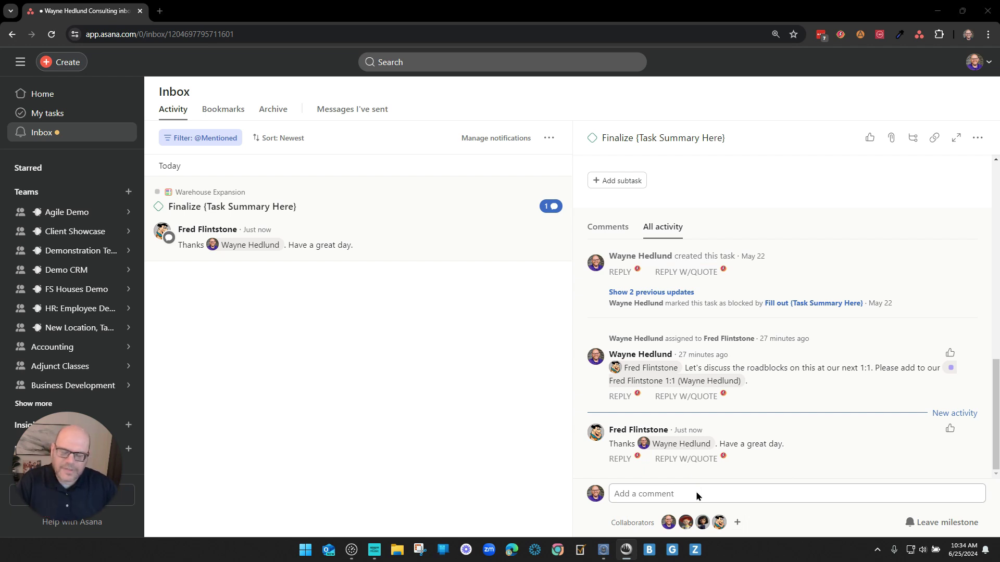
Step: Return to the first account's window and draft a milestone comment with separate "To:", "CC:" and "BCC:" lines
key(alt+Tab)
click(751, 421)
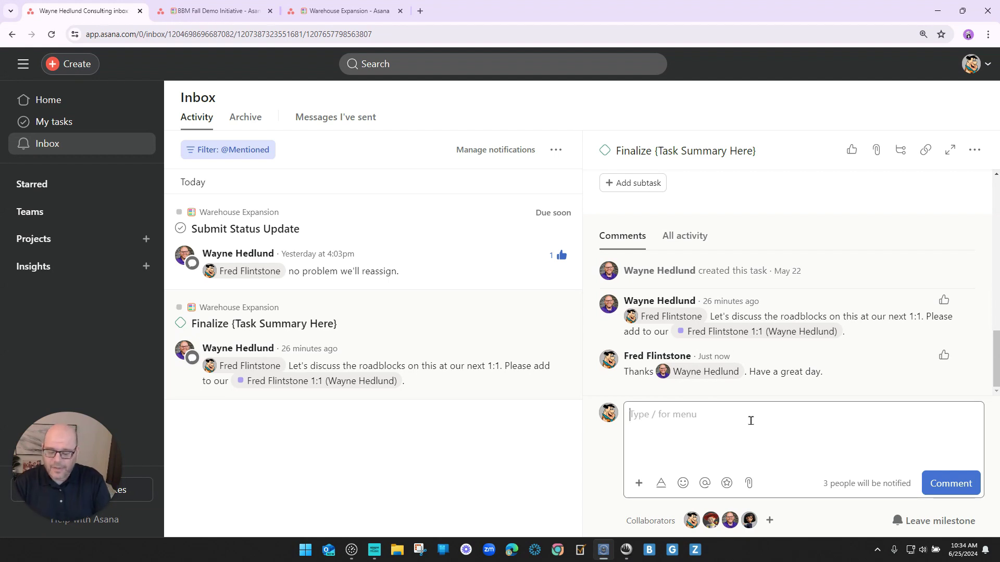
text(To:)
key(Return)
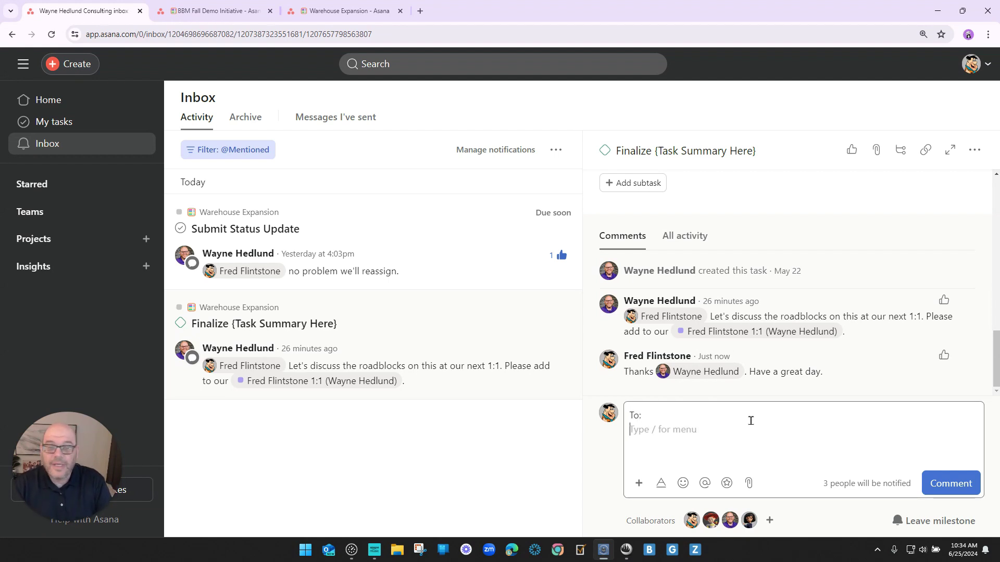
text(CC:)
key(Return)
text(BDD)
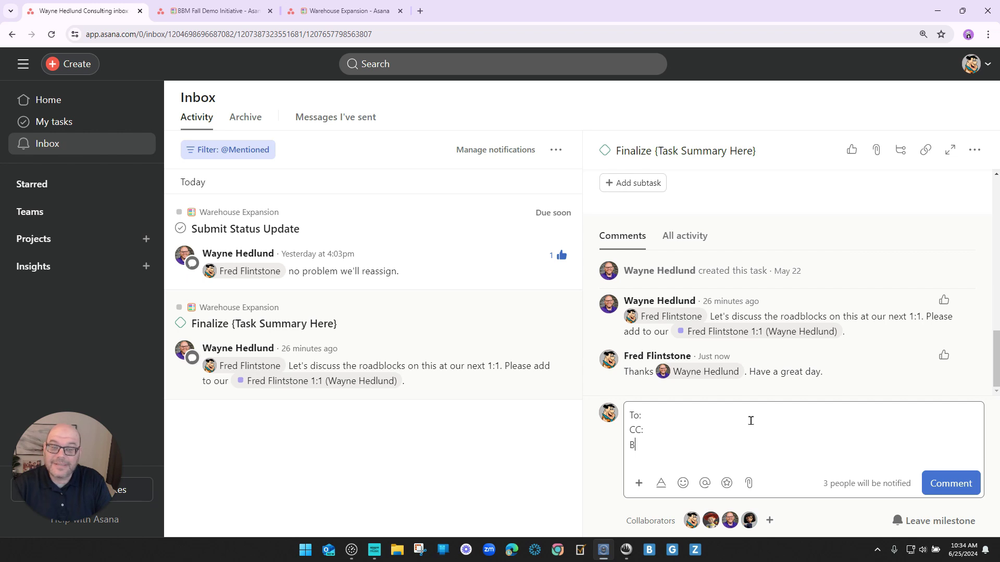
key(BackSpace)
key(BackSpace)
key(BackSpace)
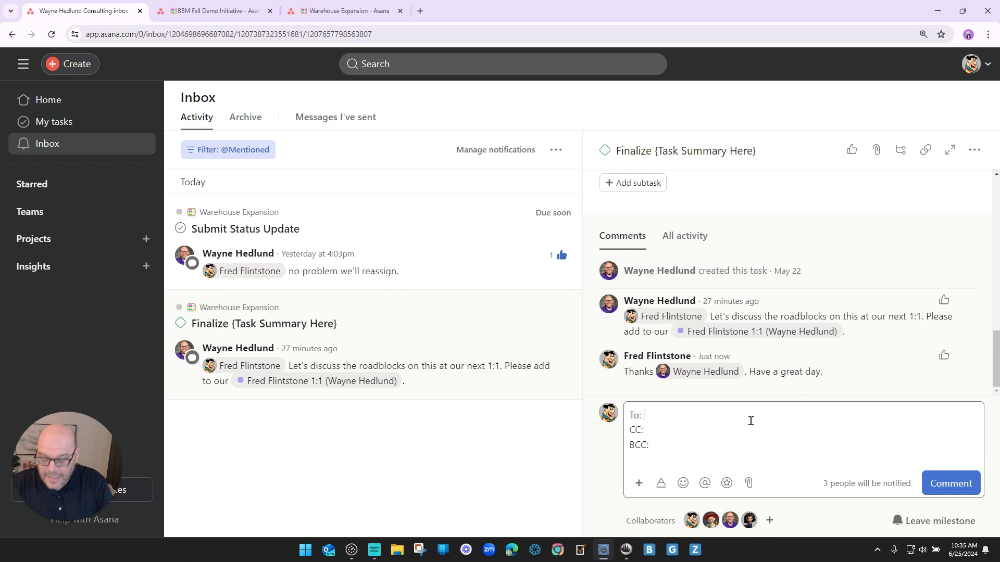
Step: Mention the milestone's assignee on the draft's To line and a second teammate on its CC line
text(@)
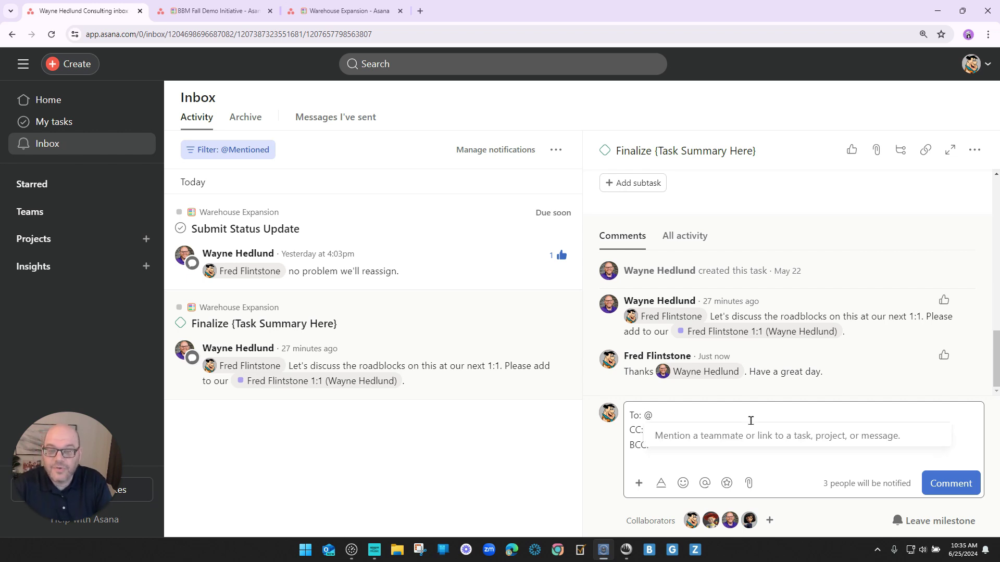
text(fred)
key(Return)
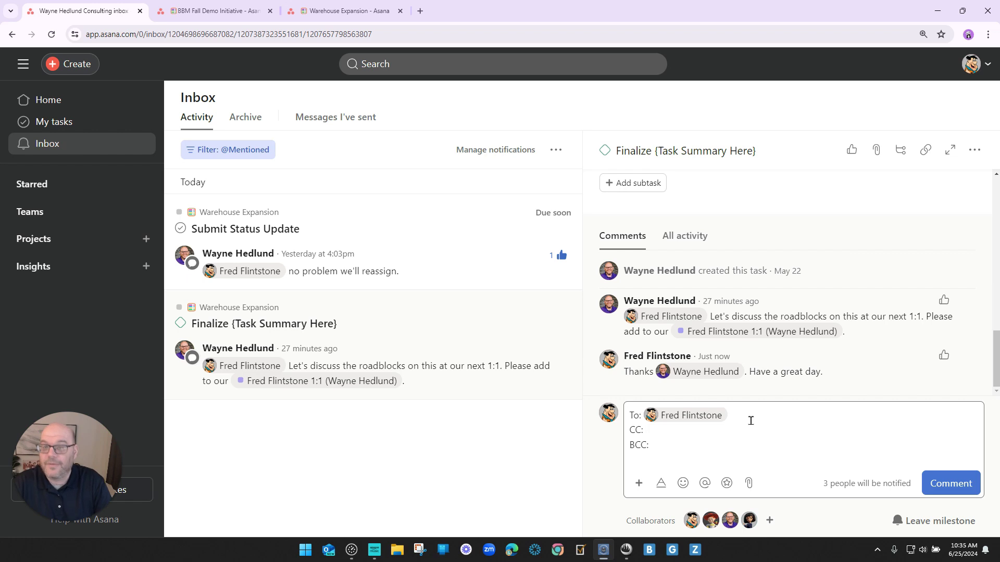
text(@)
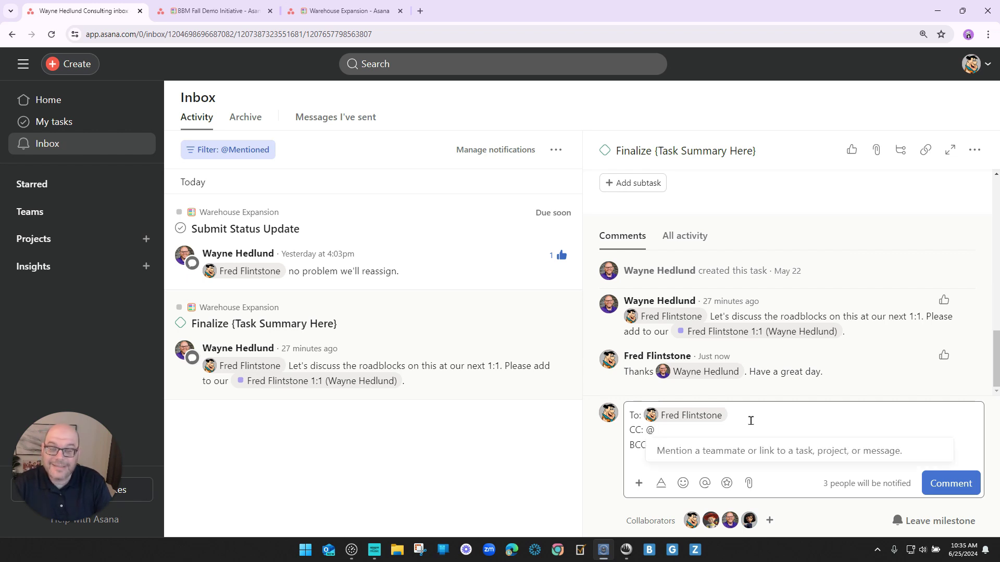
text(joy)
key(Return)
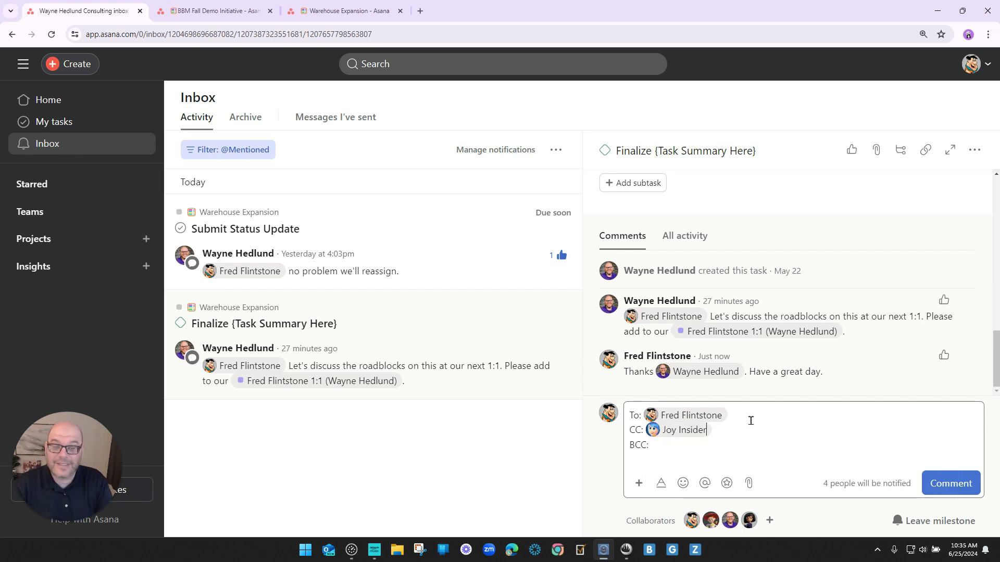
Step: Remove the BCC line and the CC line with its mention from the draft comment
text(BCC:)
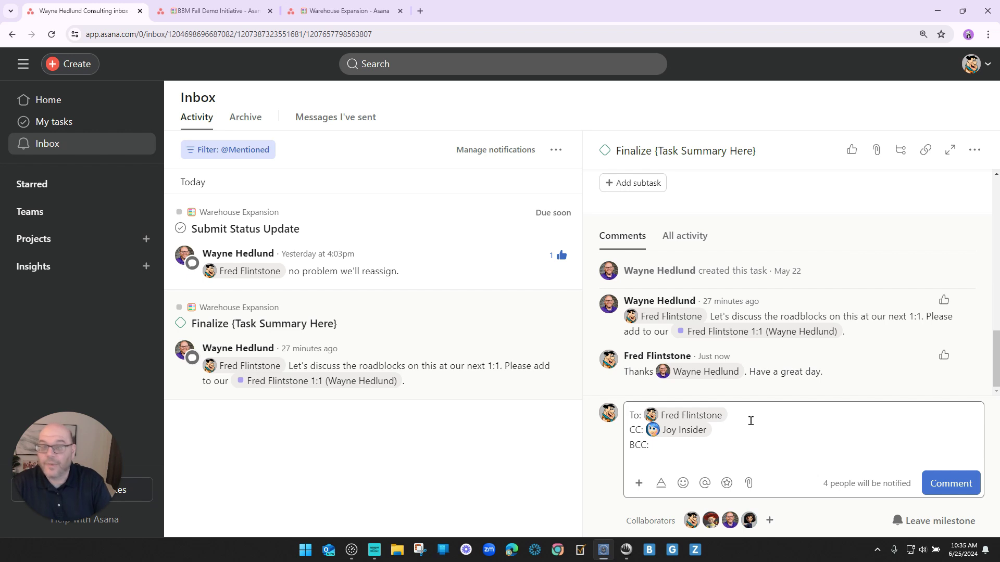
key(BackSpace)
key(BackSpace)
key(BackSpace)
key(BackSpace)
key(BackSpace)
key(BackSpace)
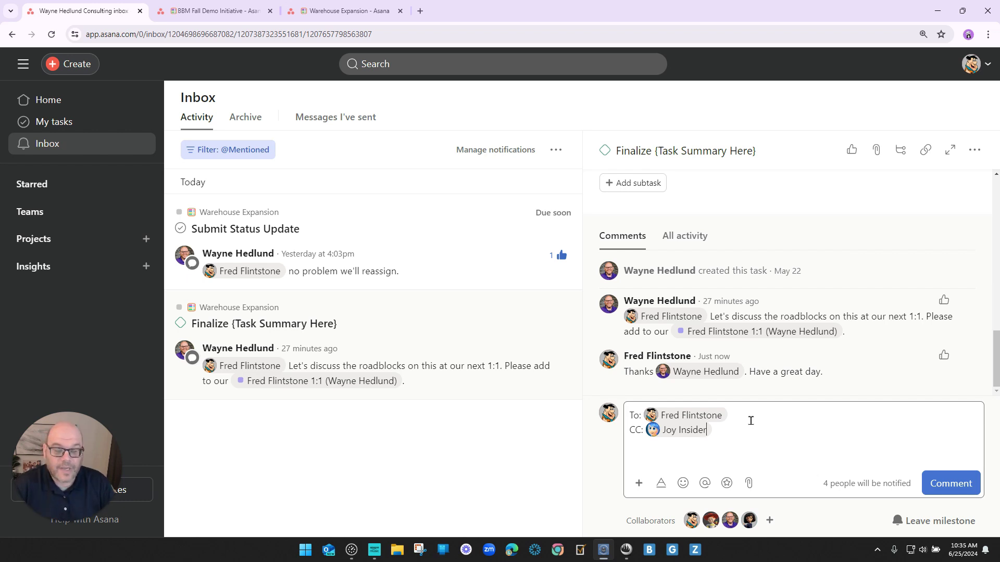
key(BackSpace)
key(BackSpace)
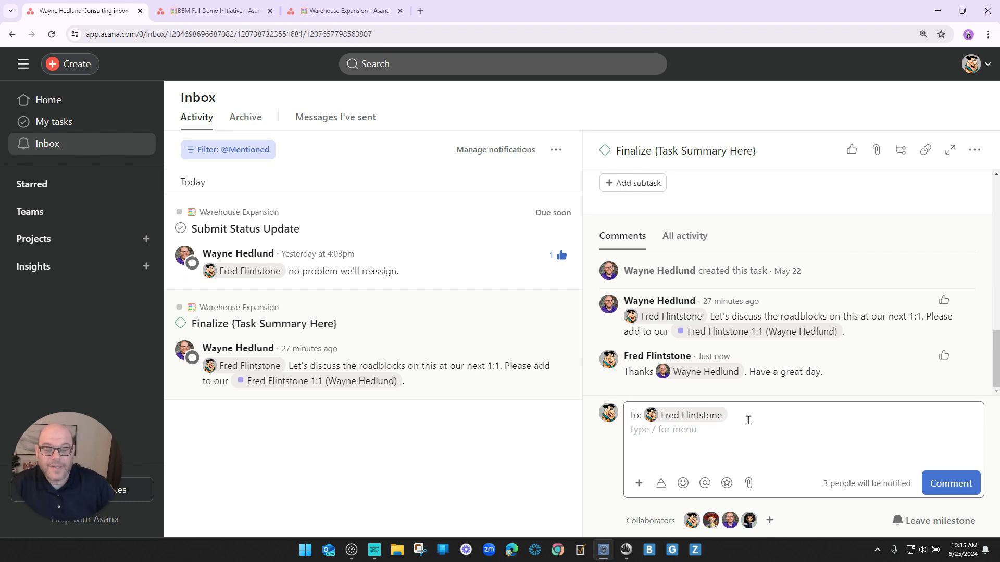
Step: Replace the draft comment's "To:" with "Hey", end the greeting with a period, and add a "Lorem ipsum" placeholder paragraph below it
drag(641, 414, 626, 413)
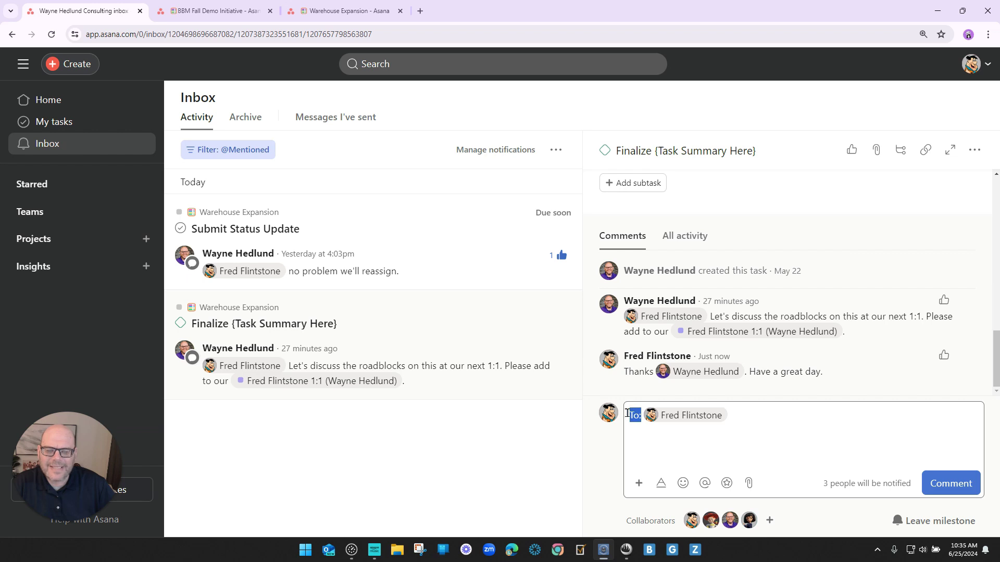
text(Hey)
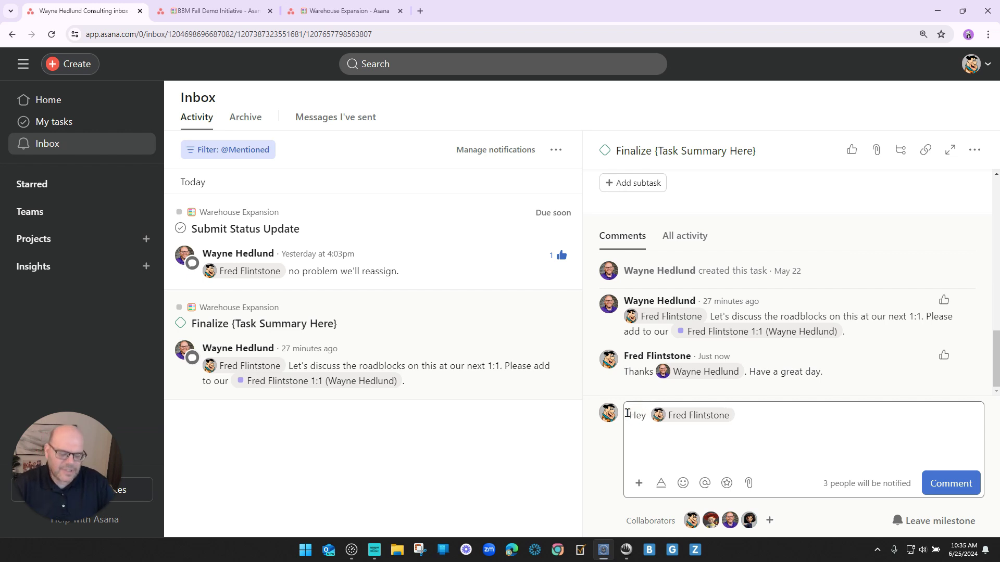
key(BackSpace)
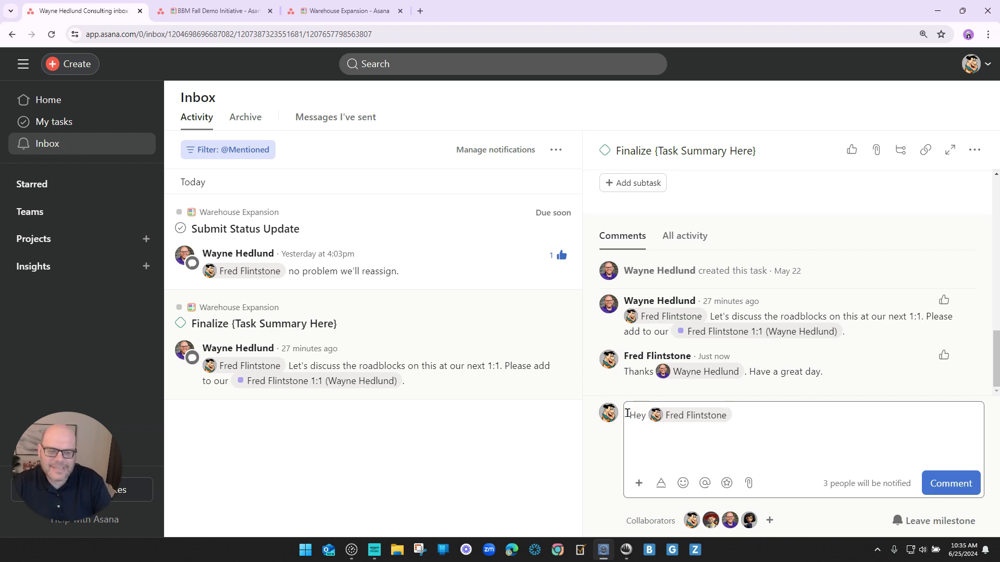
text(.)
key(Return)
key(Return)
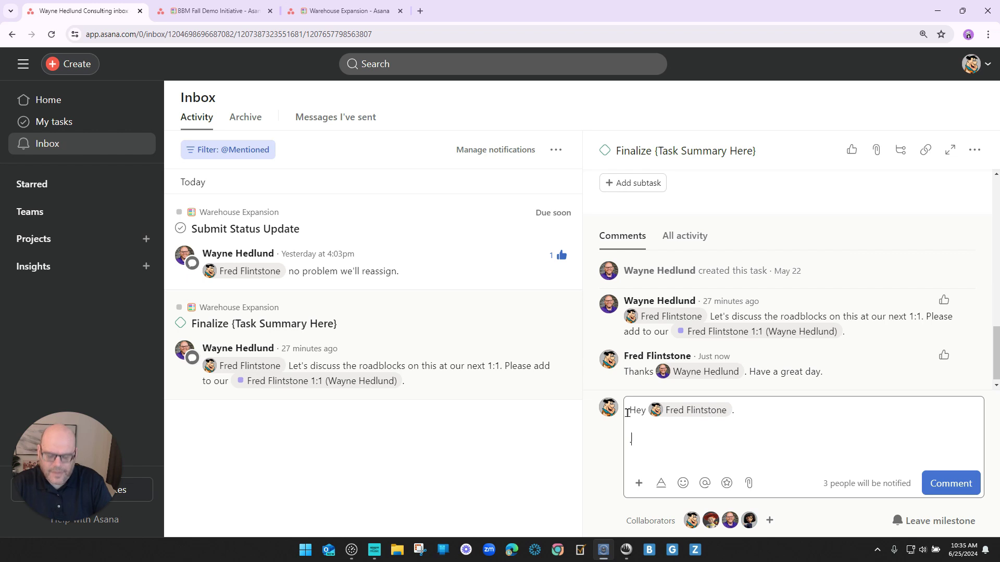
text(.lorem)
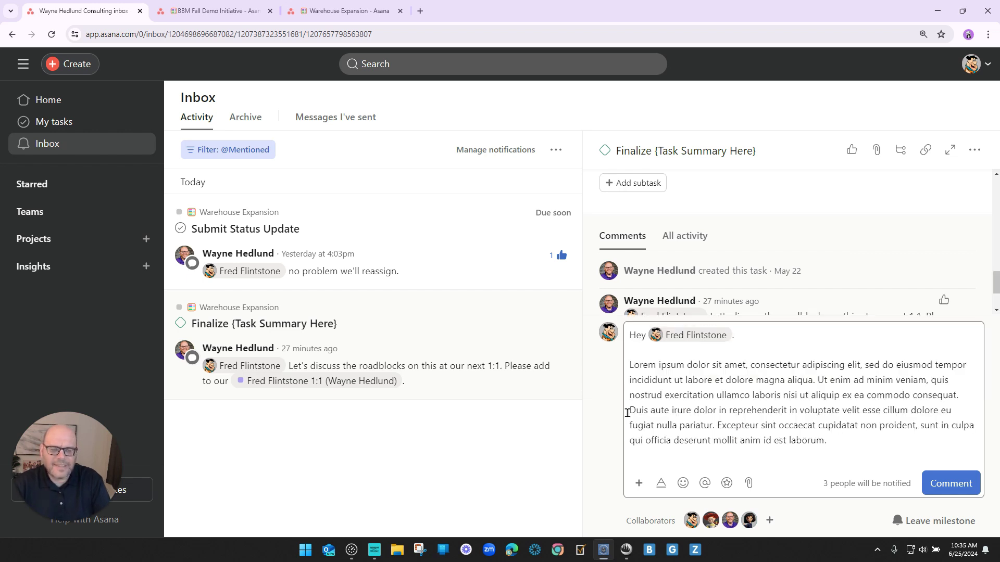
key(Return)
key(Return)
text(cc)
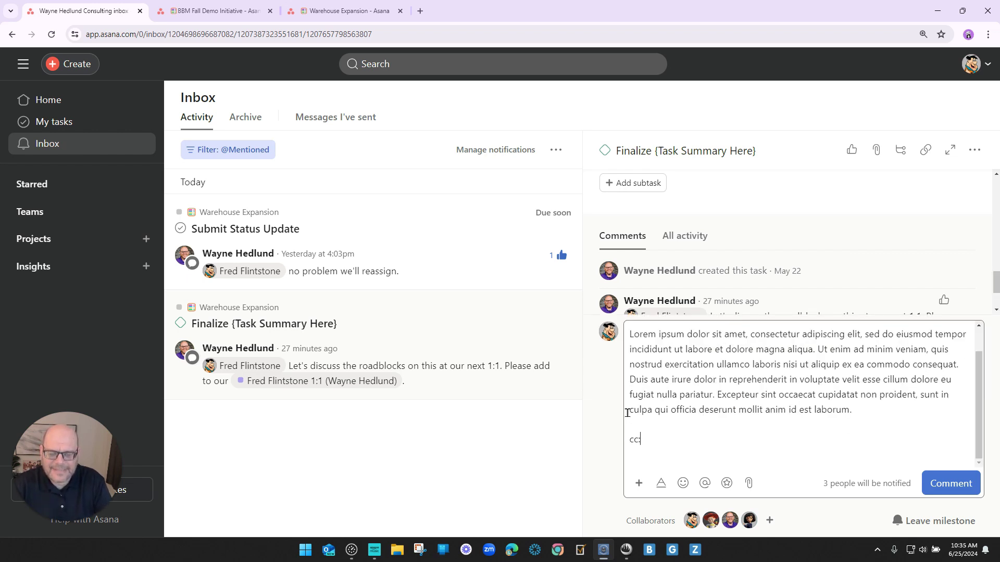
text(: @joy)
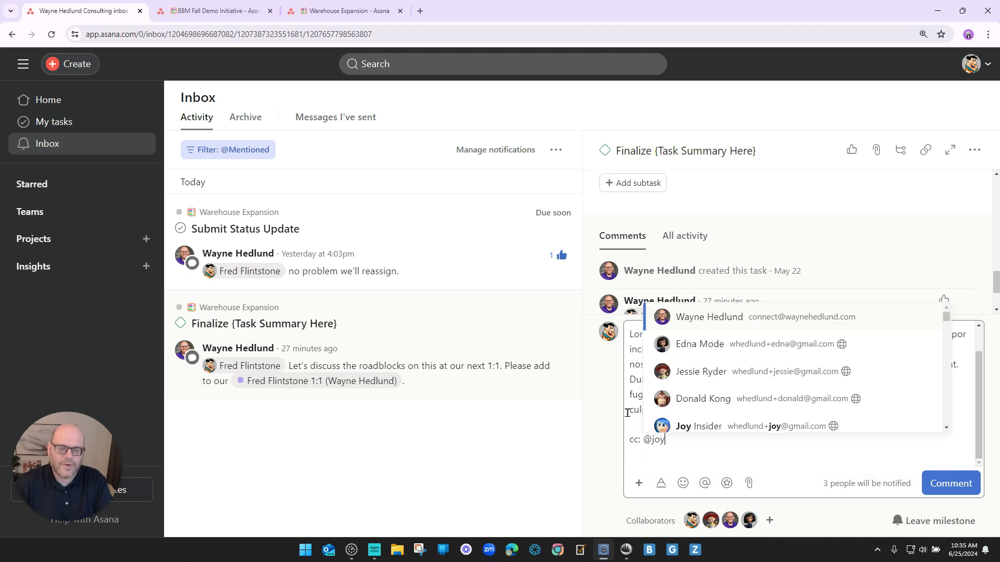
key(Return)
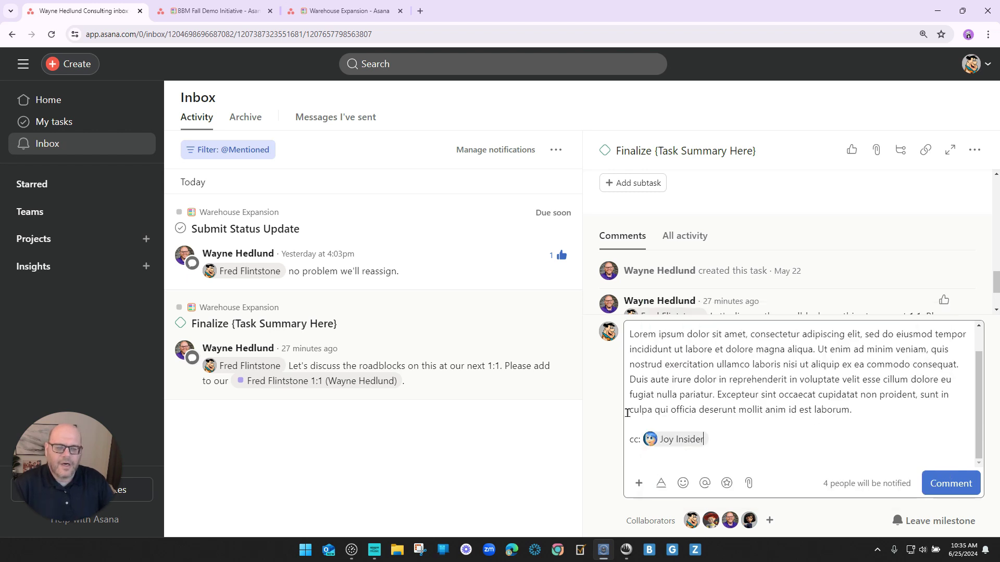
click(951, 483)
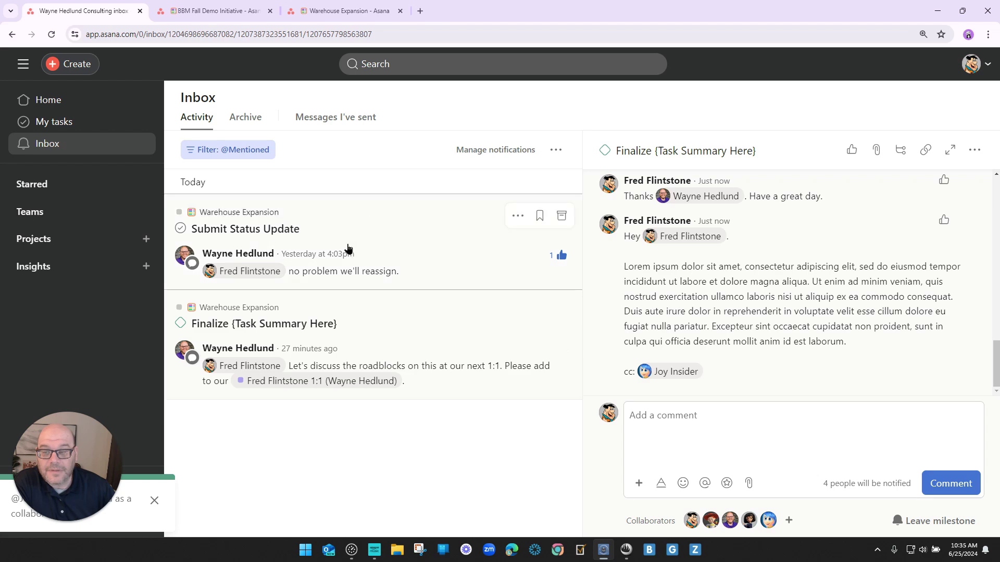
Step: Show all Inbox notifications and examine how the comment on "Edit {Task Summary Here}" addresses its recipient
click(216, 151)
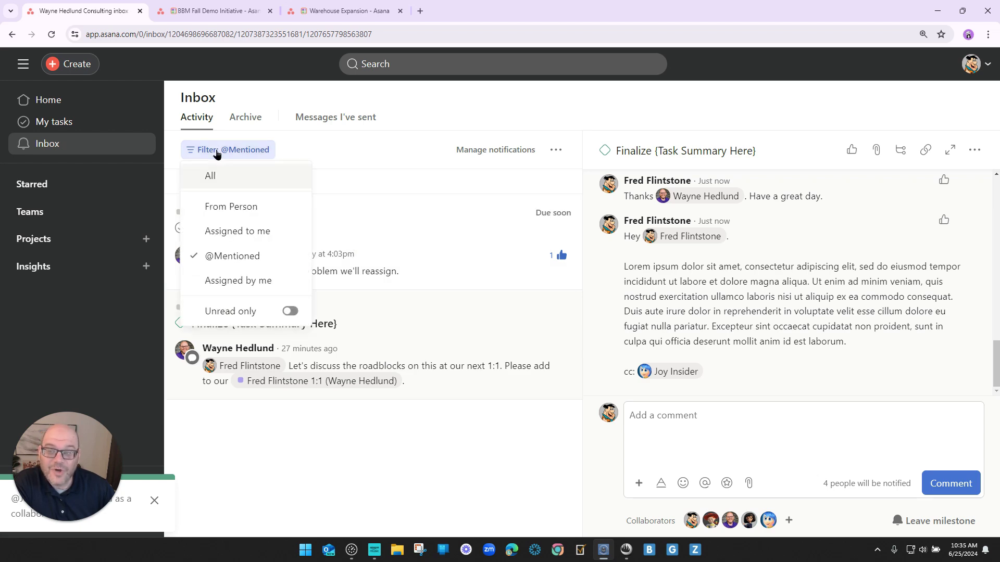
click(270, 189)
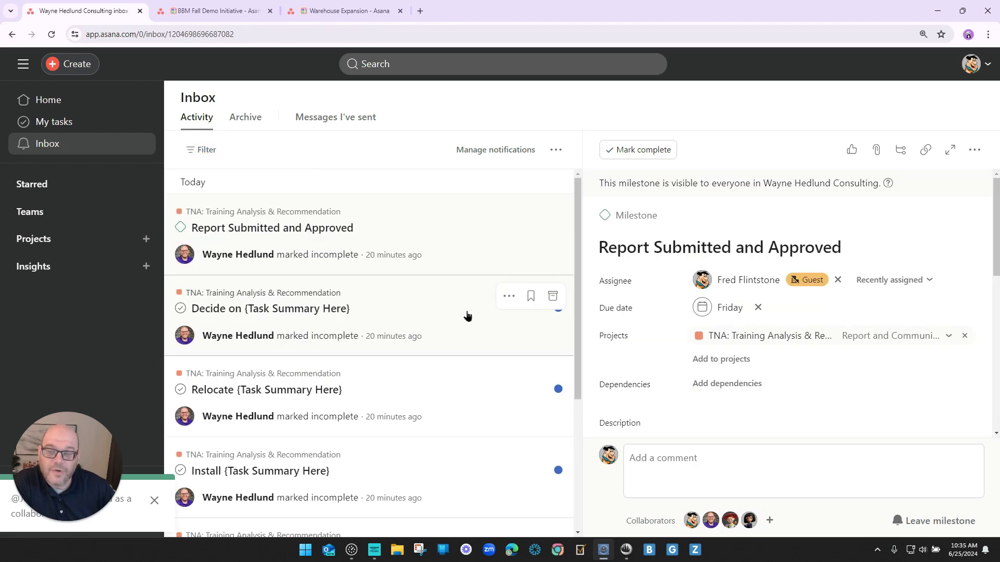
scroll(414, 318, down, 3)
scroll(414, 321, down, 15)
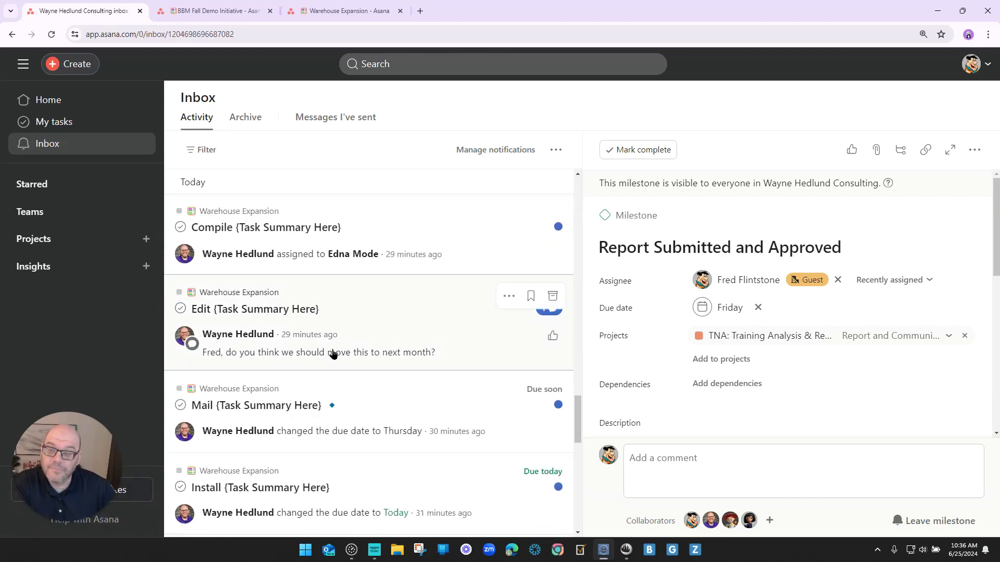
click(394, 328)
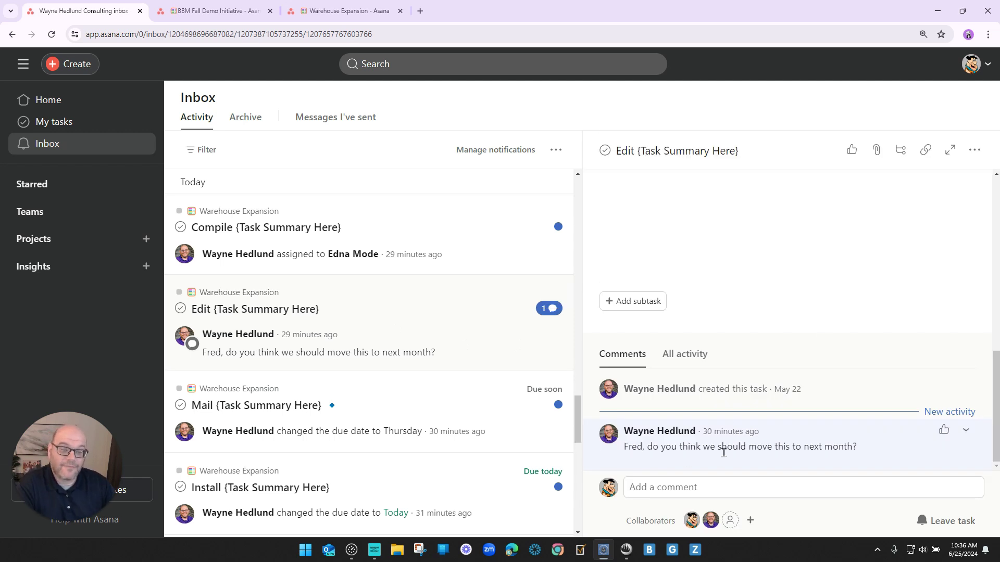
mouse_move(729, 432)
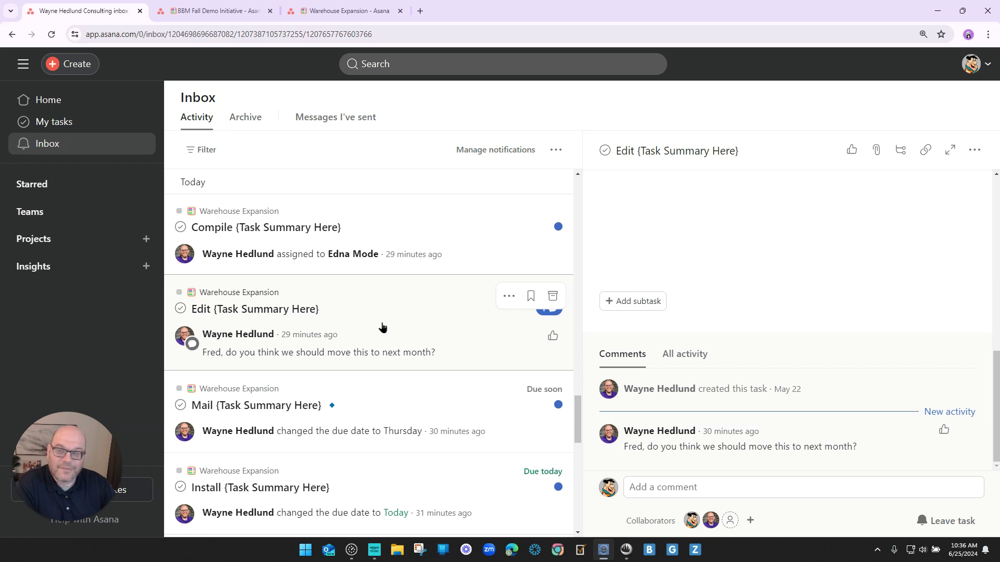
double_click(626, 447)
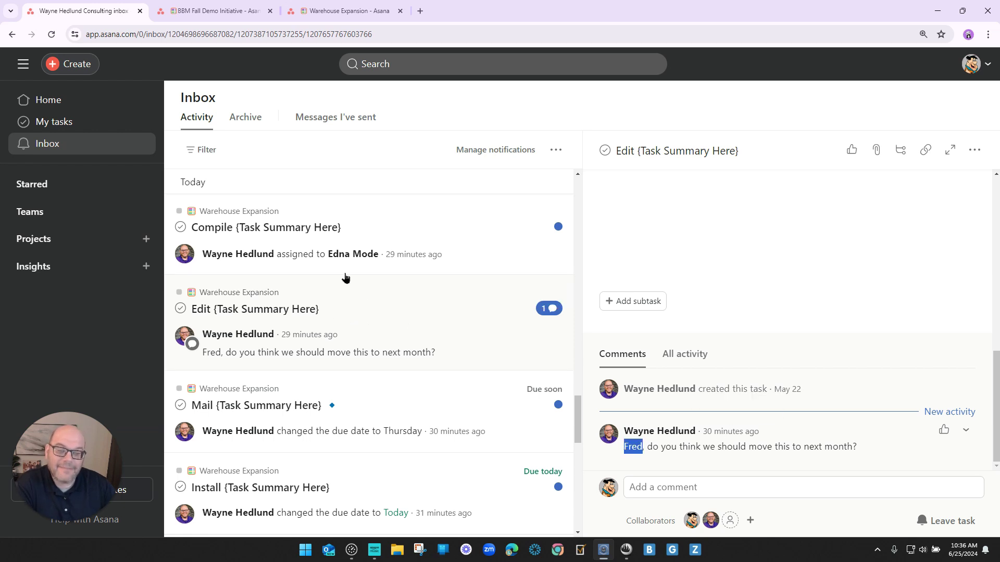
click(204, 150)
click(241, 256)
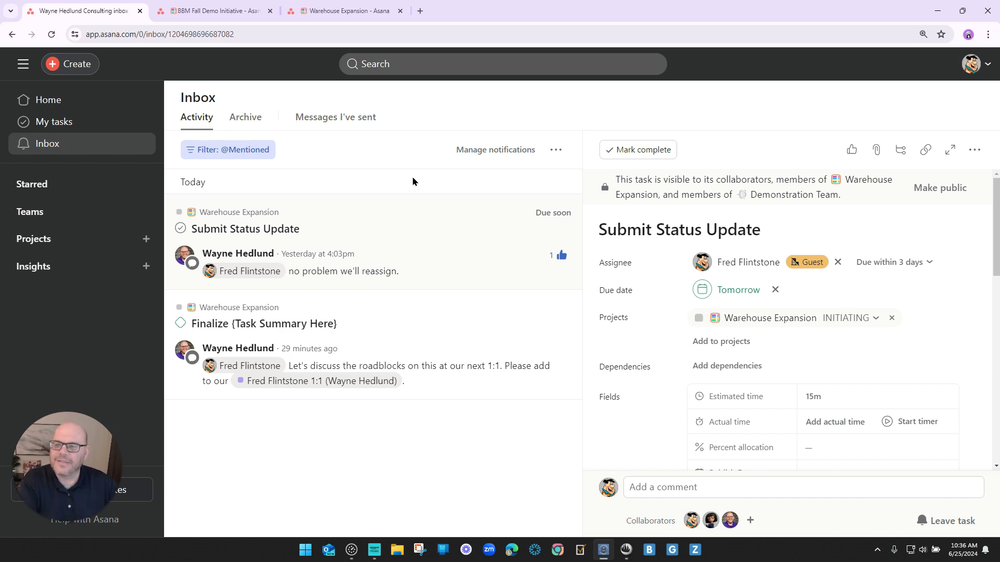
scroll(805, 426, down, 5)
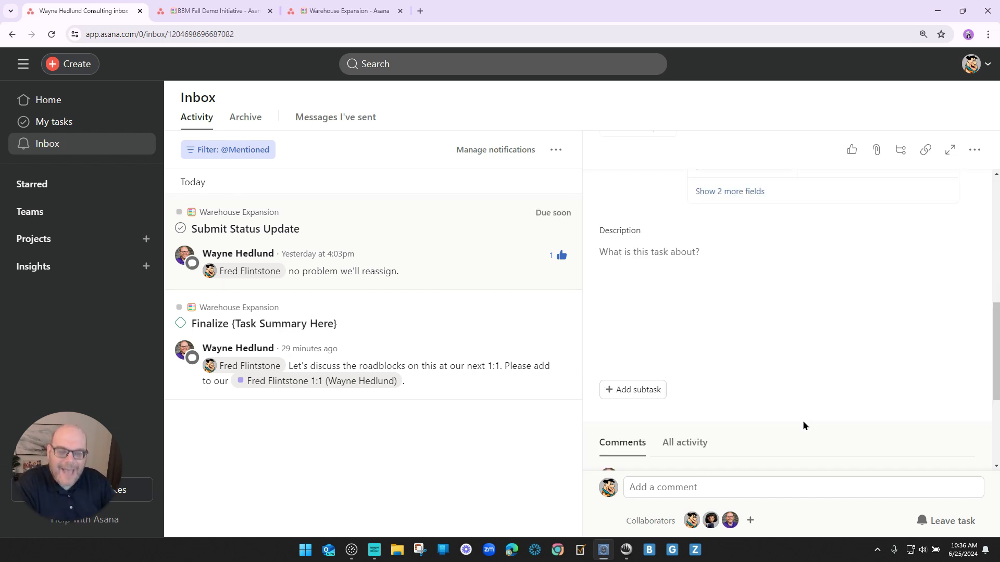
scroll(802, 423, down, 4)
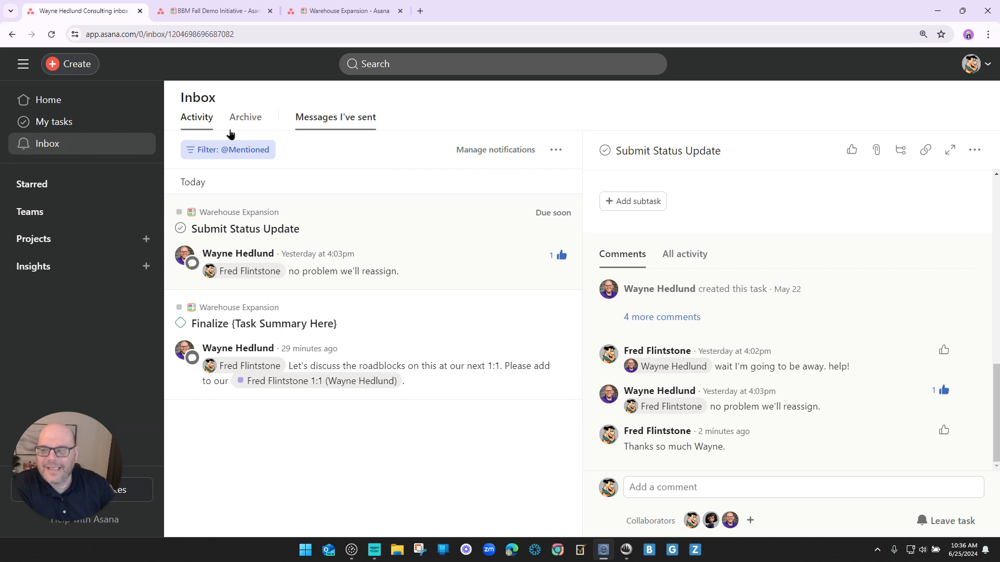
click(73, 145)
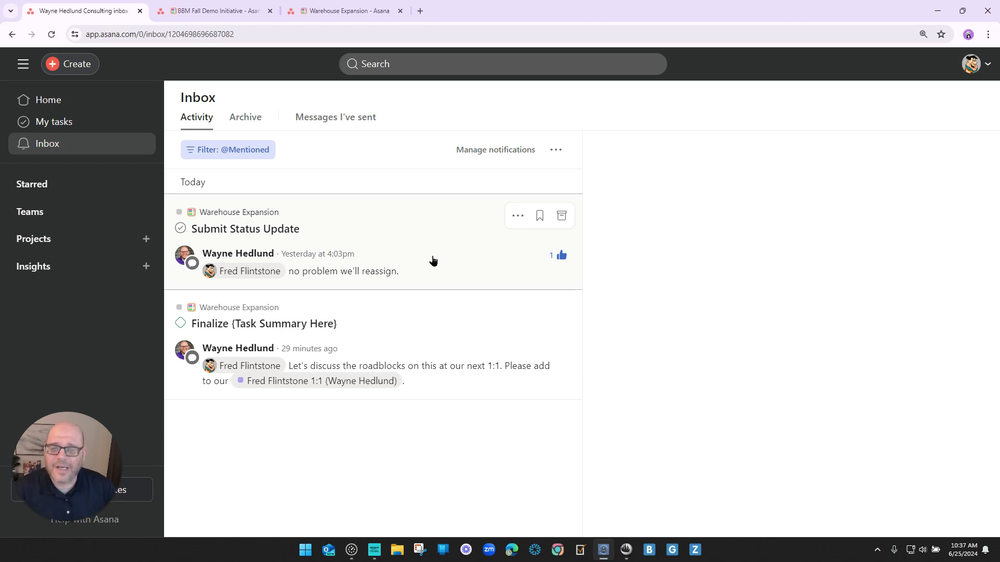
click(560, 218)
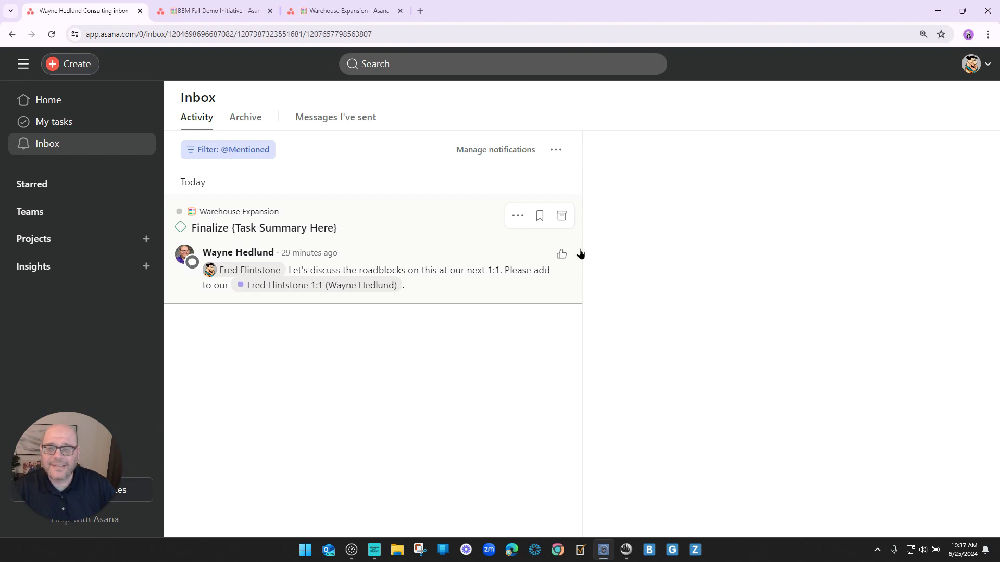
click(580, 252)
click(561, 216)
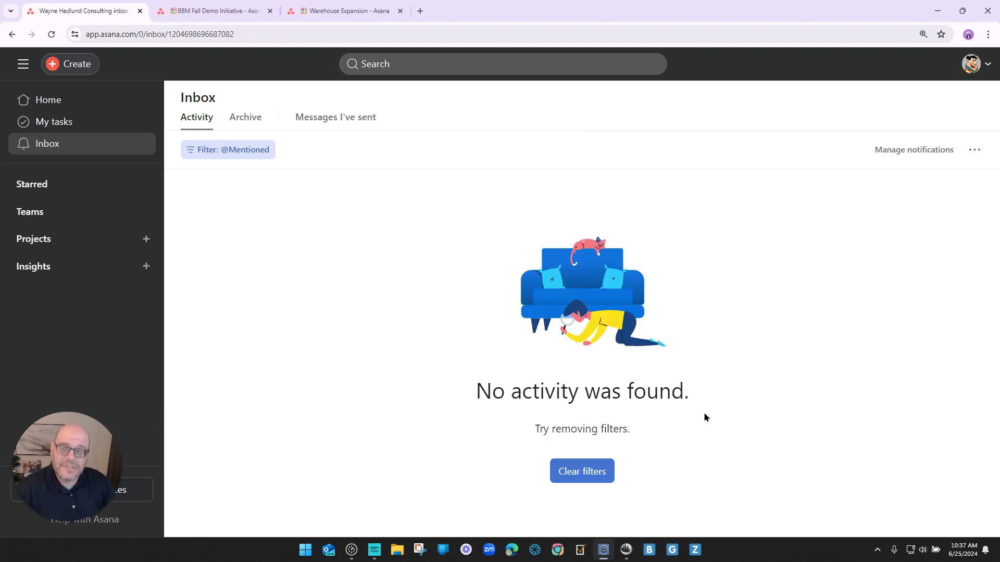
click(225, 151)
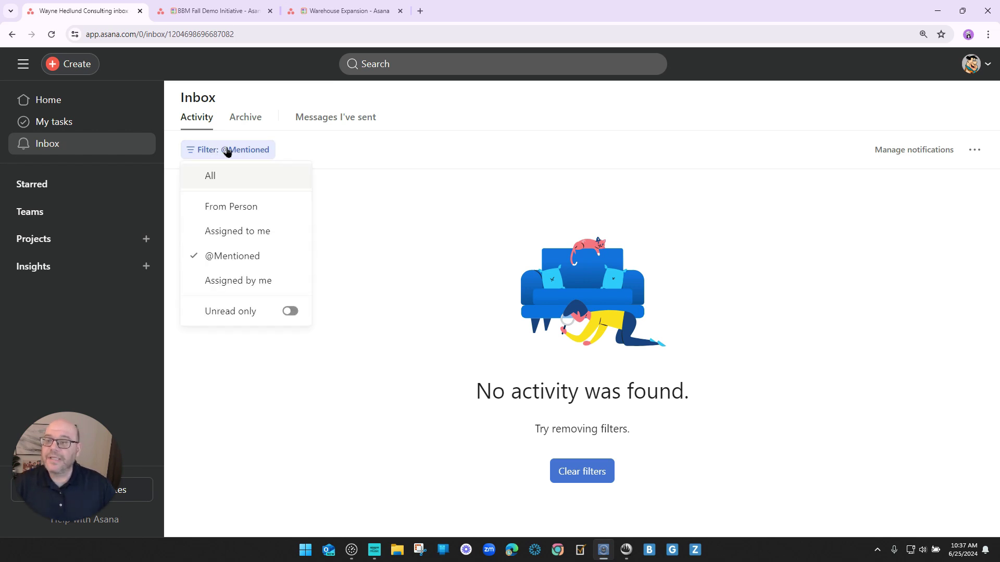
click(237, 180)
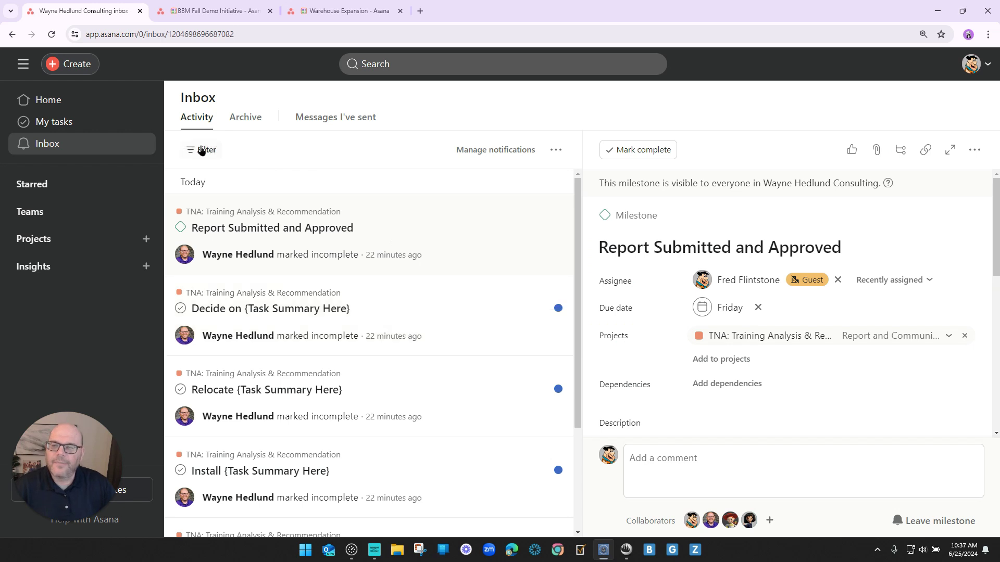
click(202, 149)
key(Return)
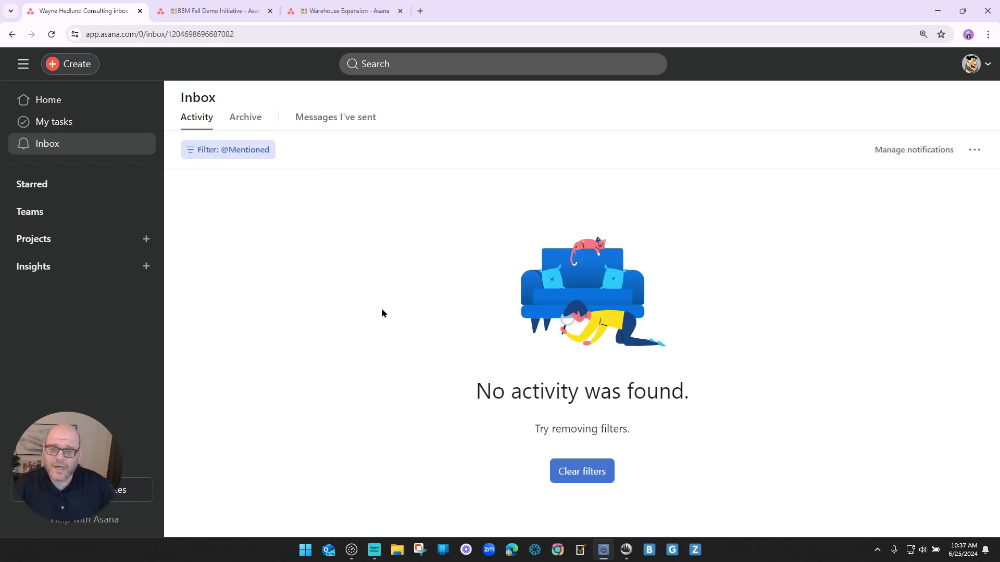
click(582, 472)
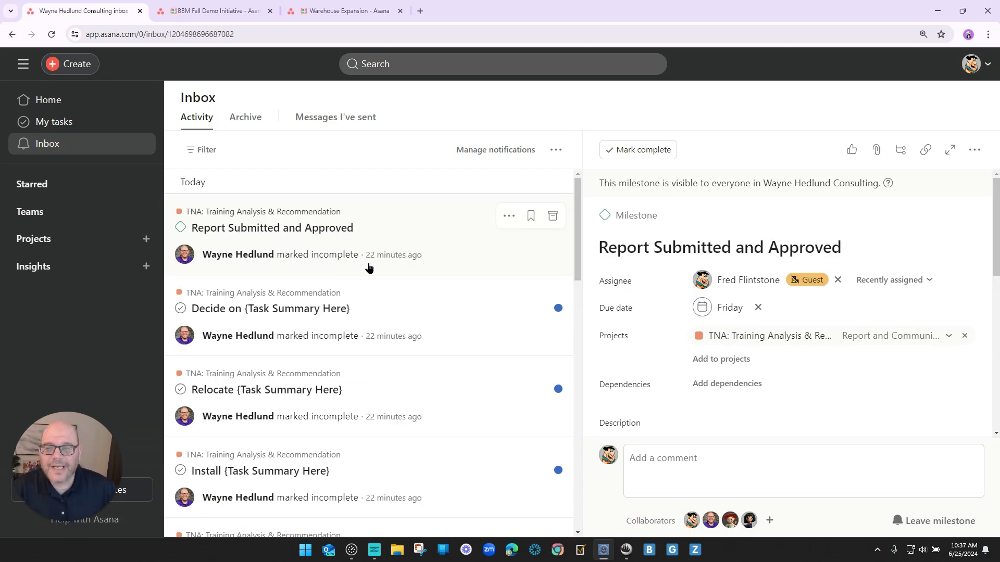
Step: Go through the unfiltered notifications to the end of the list and archive the "Your tasks for today" entry
scroll(367, 268, down, 8)
scroll(370, 267, down, 10)
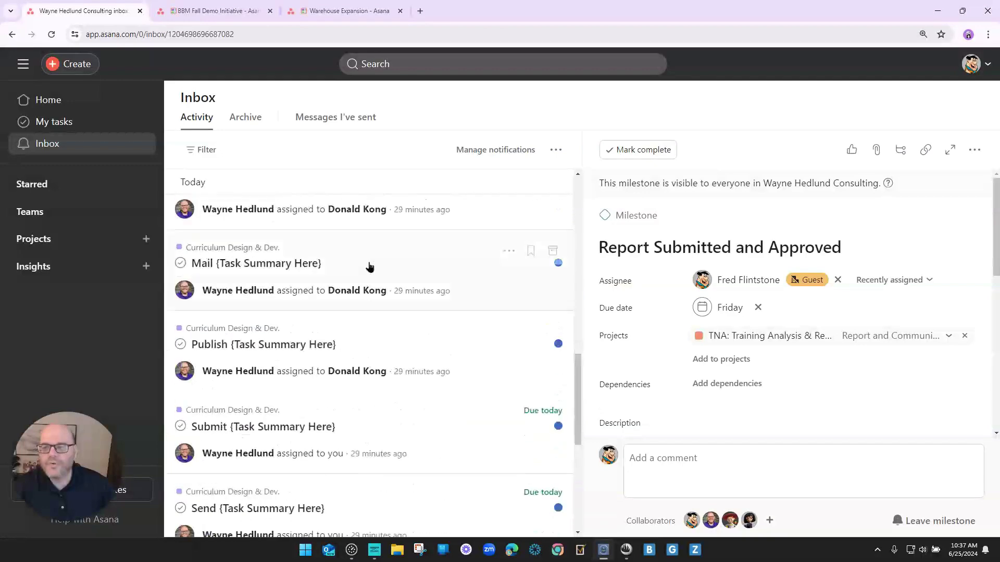
scroll(373, 269, down, 10)
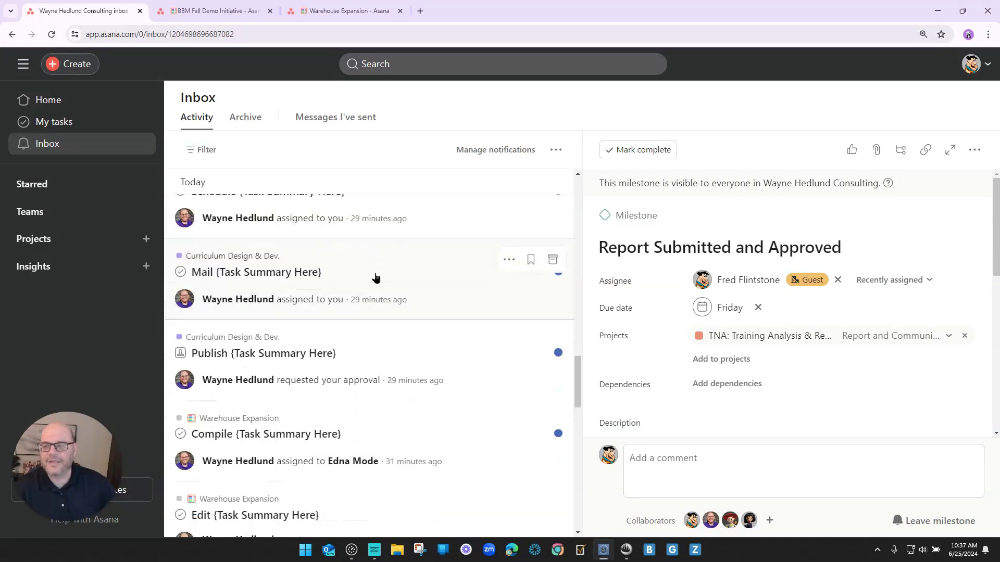
scroll(382, 299, down, 2)
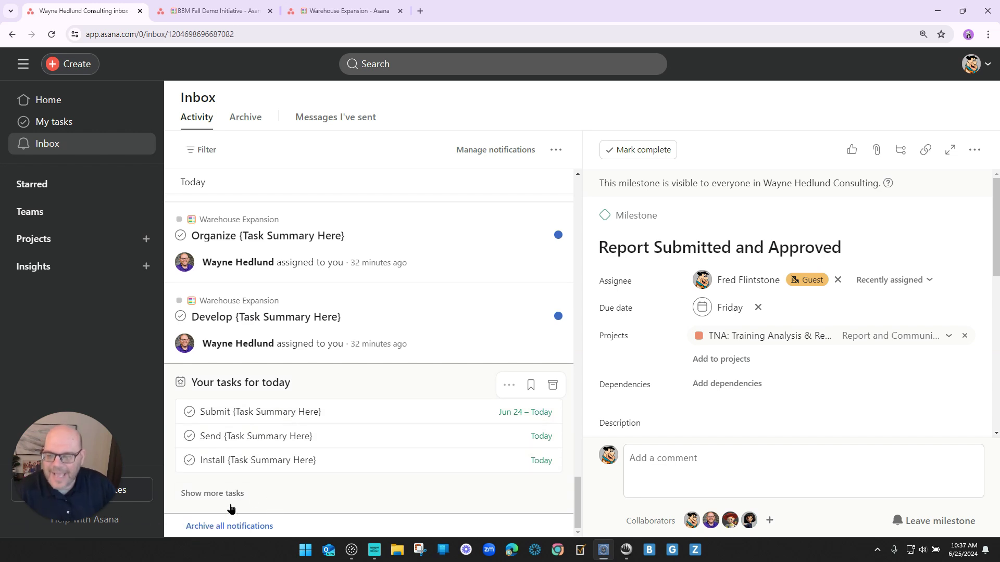
scroll(290, 472, up, 2)
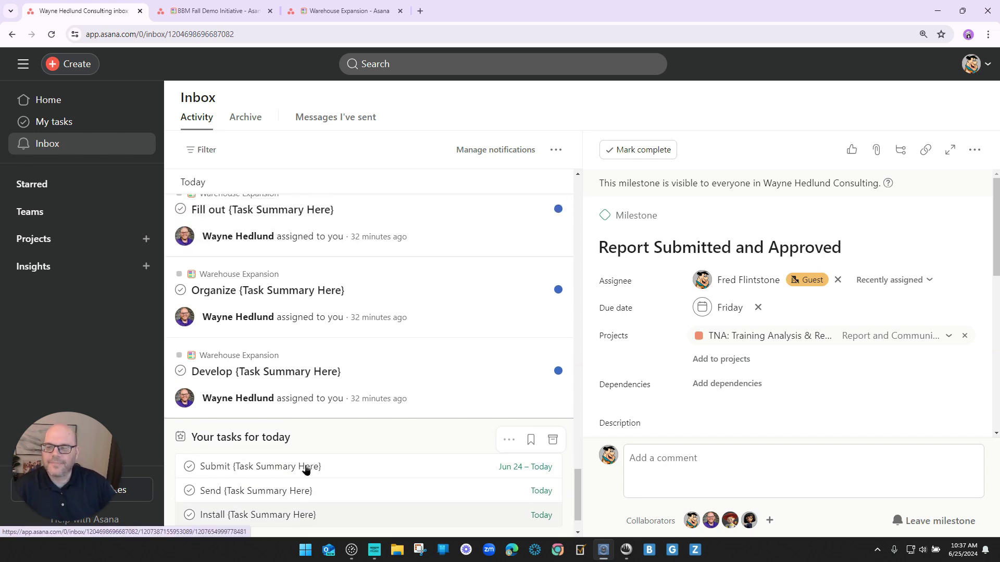
click(552, 439)
click(554, 359)
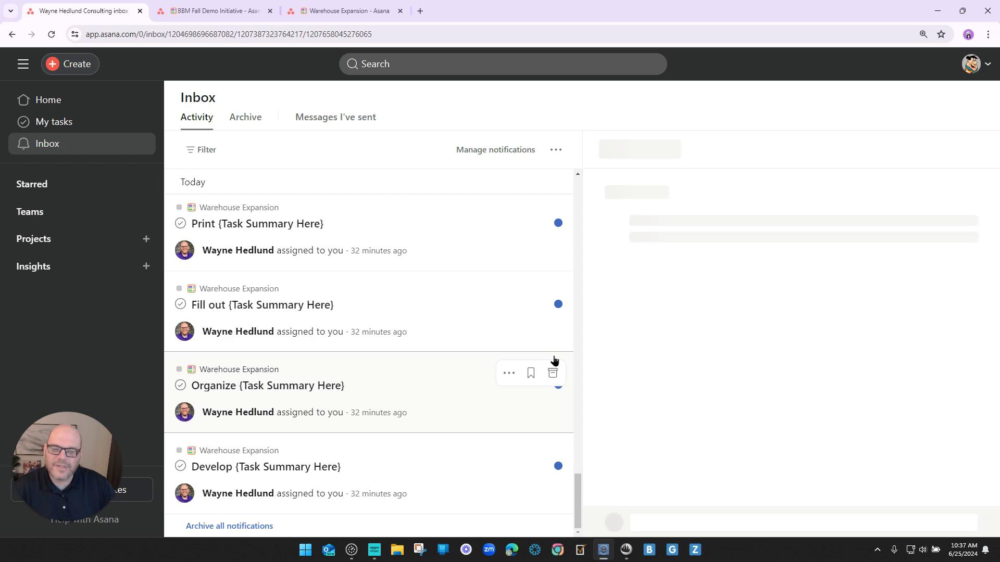
Step: Archive all remaining Inbox notifications at once and highlight the empty Inbox's headline
scroll(509, 322, up, 5)
click(555, 149)
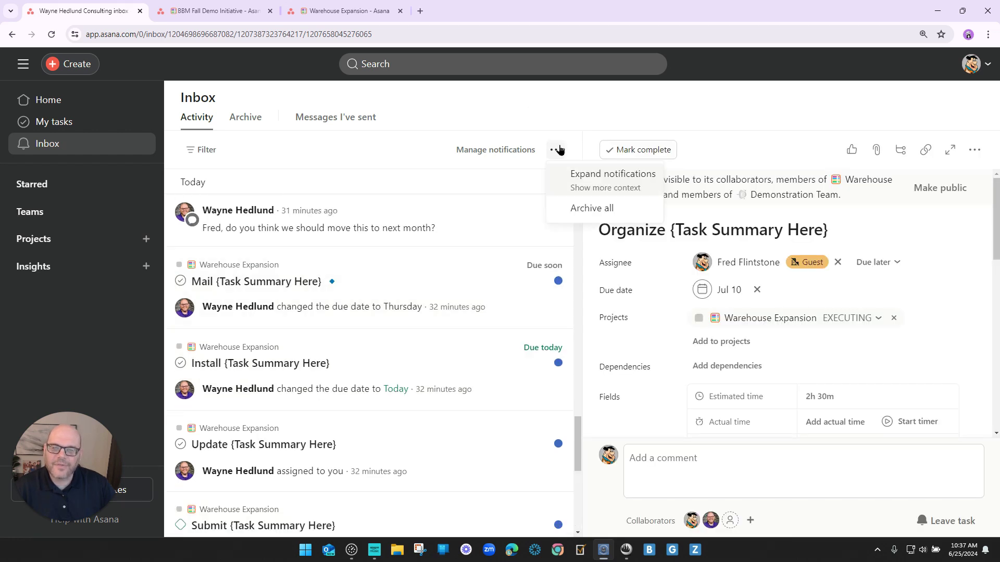
click(590, 208)
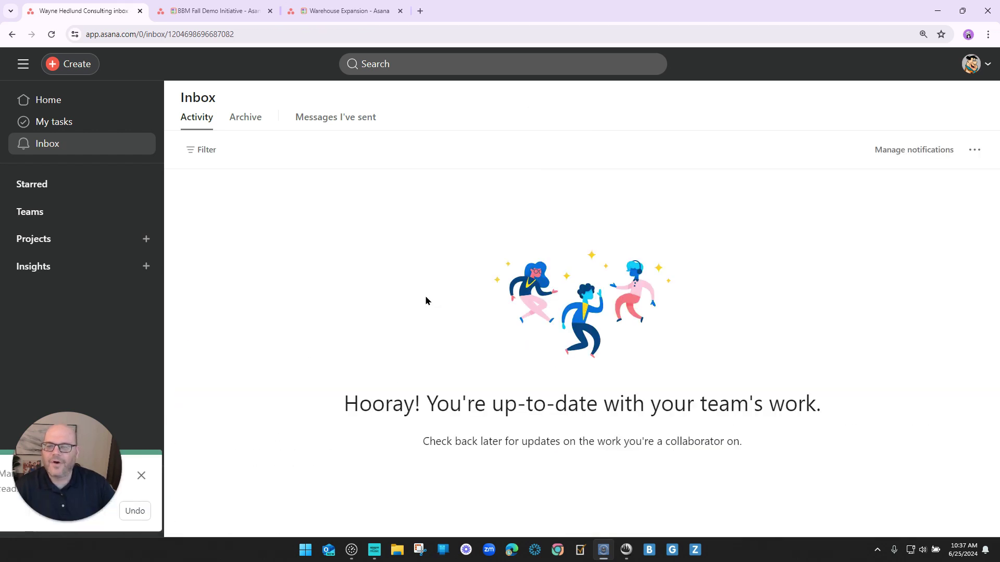
drag(342, 404, 870, 404)
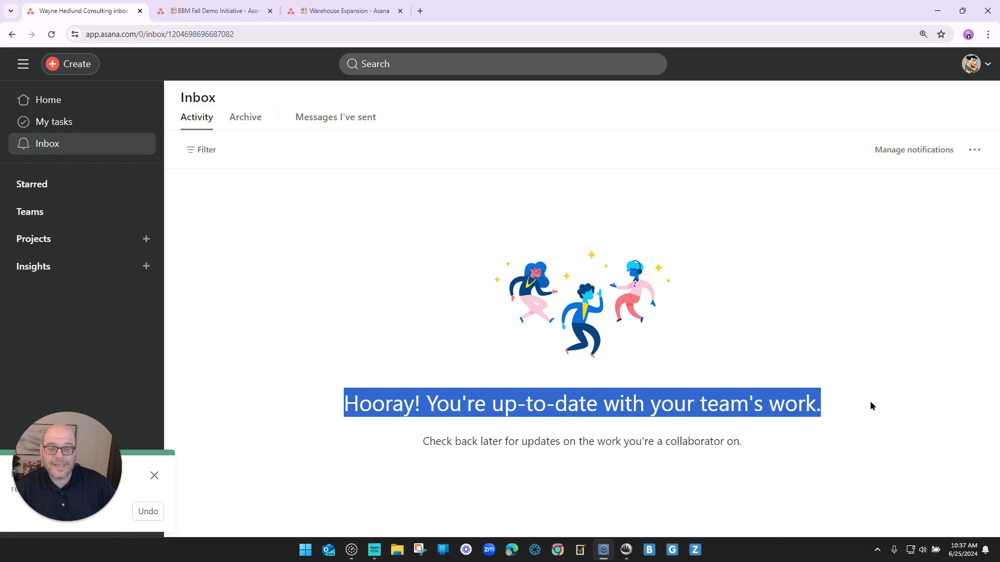
click(498, 313)
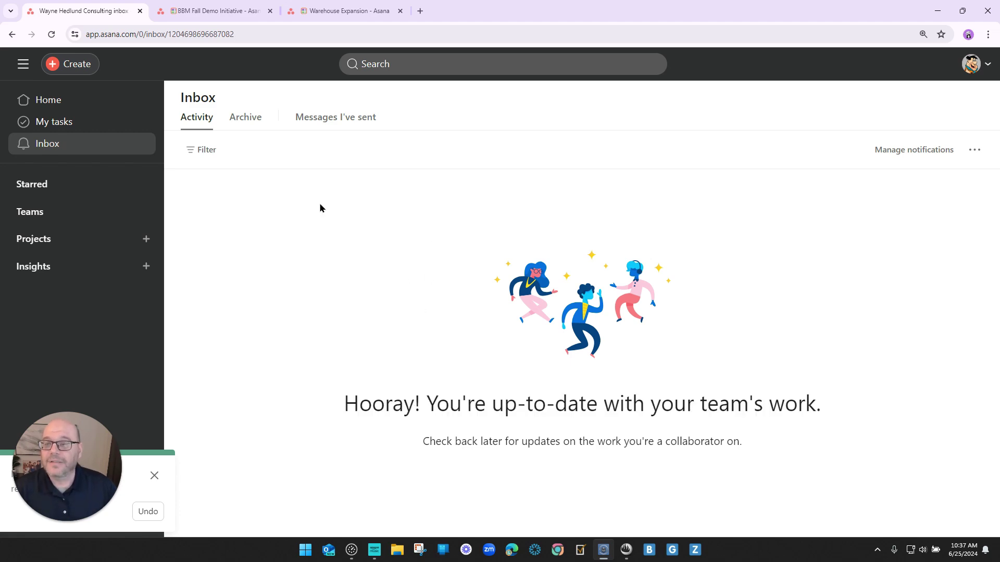
key(alt+Tab)
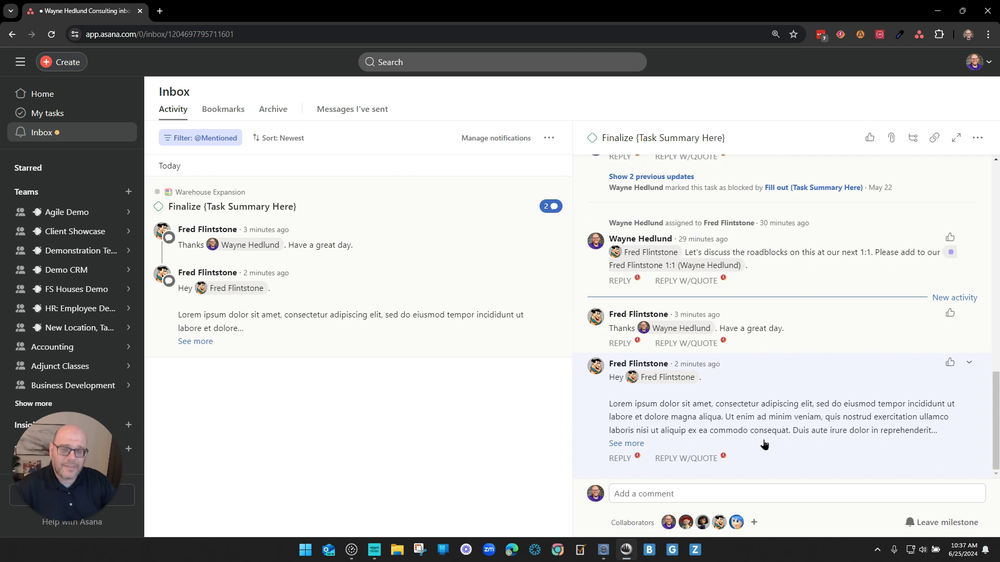
click(680, 496)
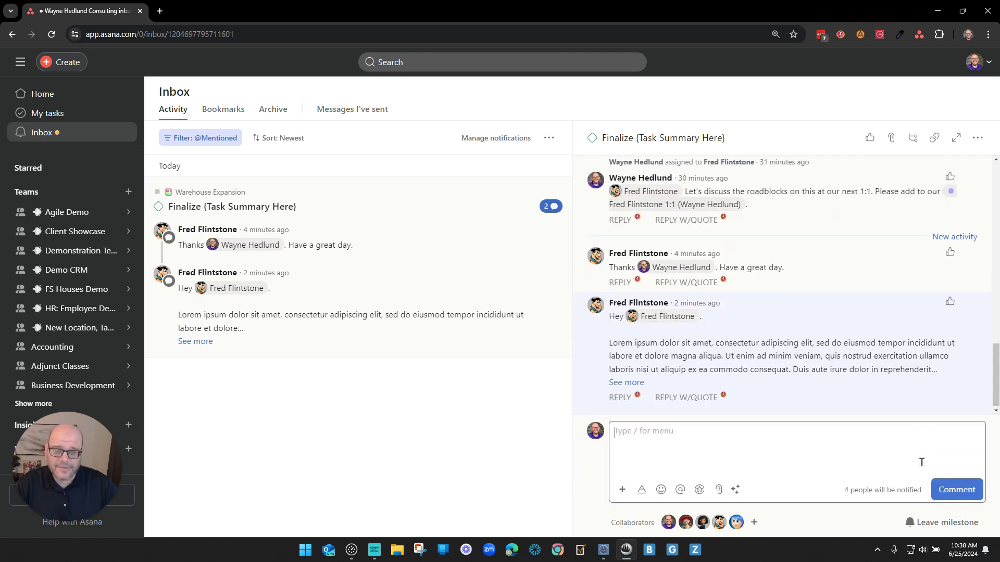
text(@fred)
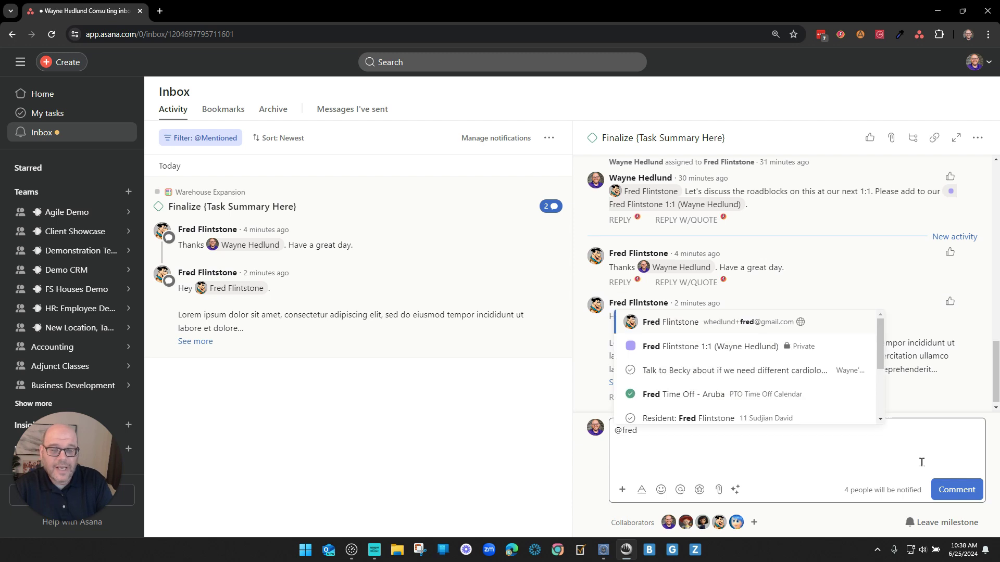
key(Return)
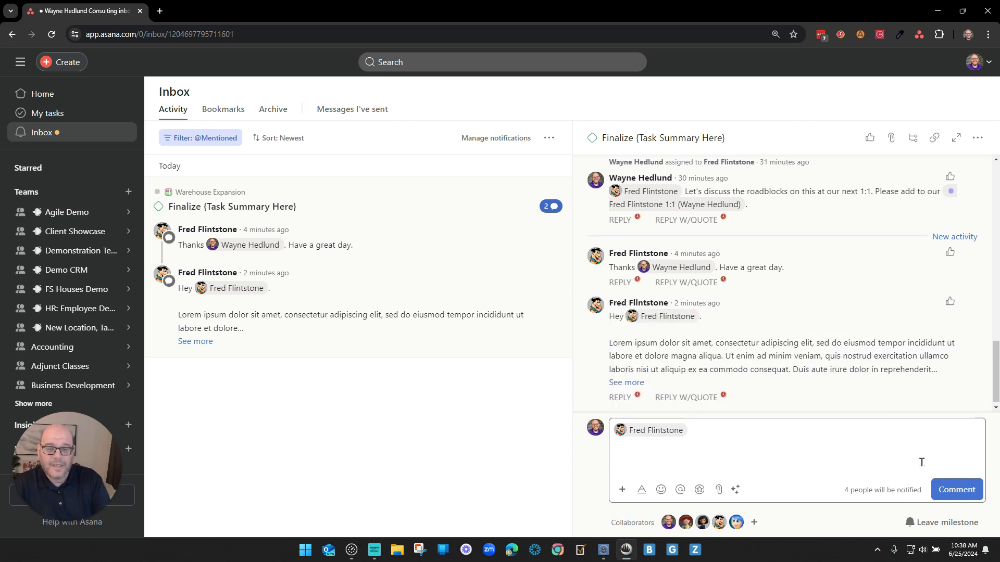
text(don't forge)
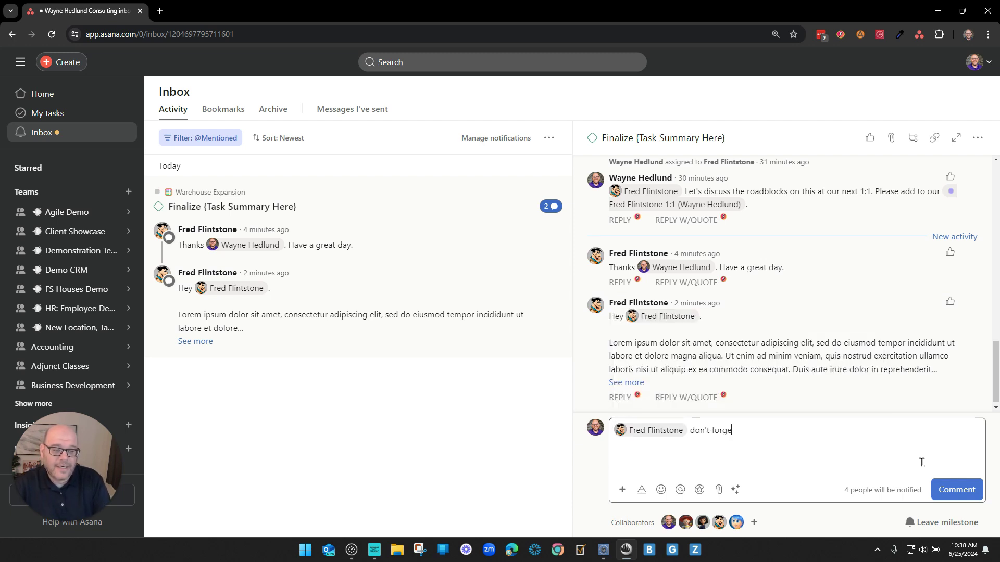
text(t to bring the cookies.)
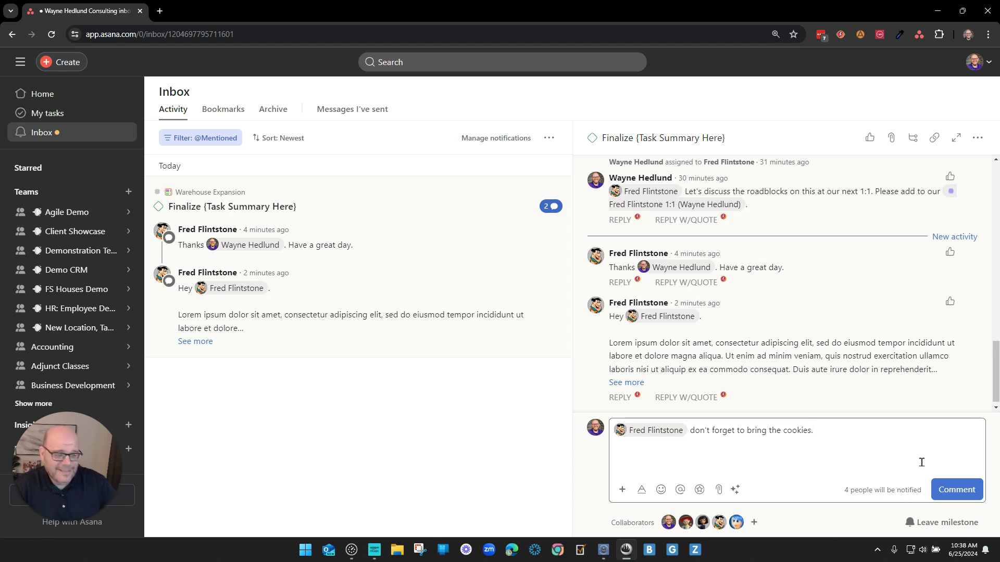
click(957, 490)
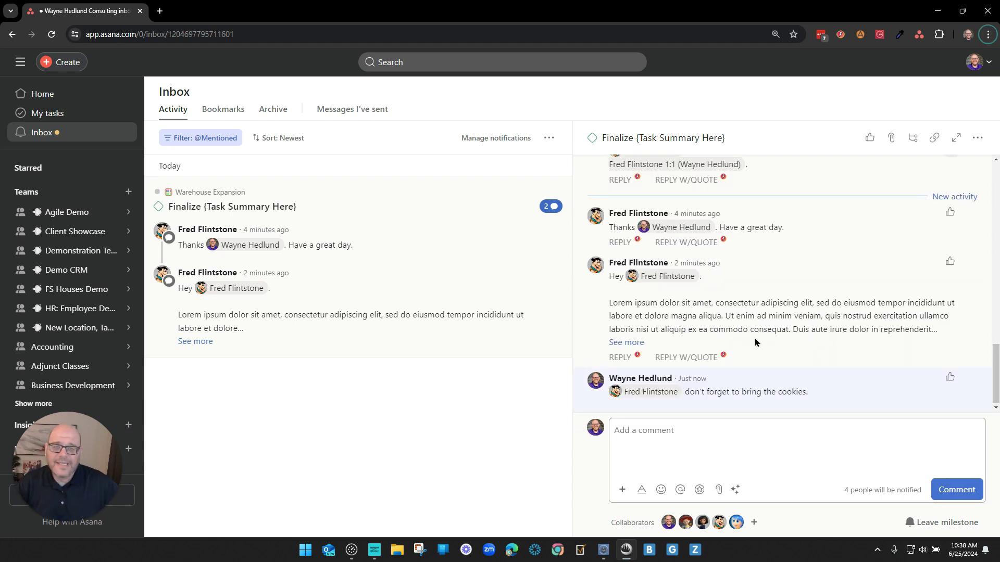
scroll(828, 339, up, 10)
scroll(812, 313, up, 3)
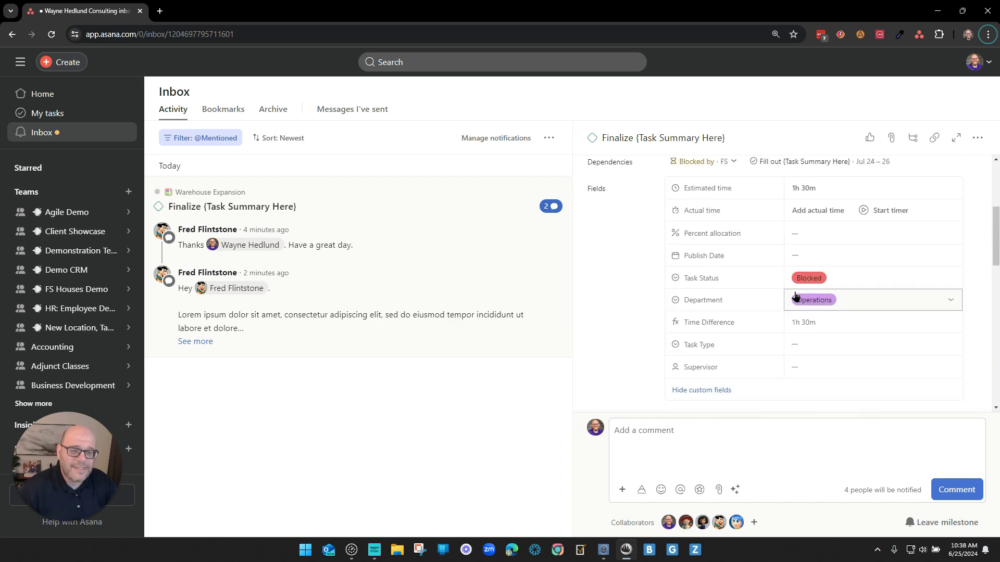
scroll(794, 297, down, 10)
scroll(759, 378, down, 1)
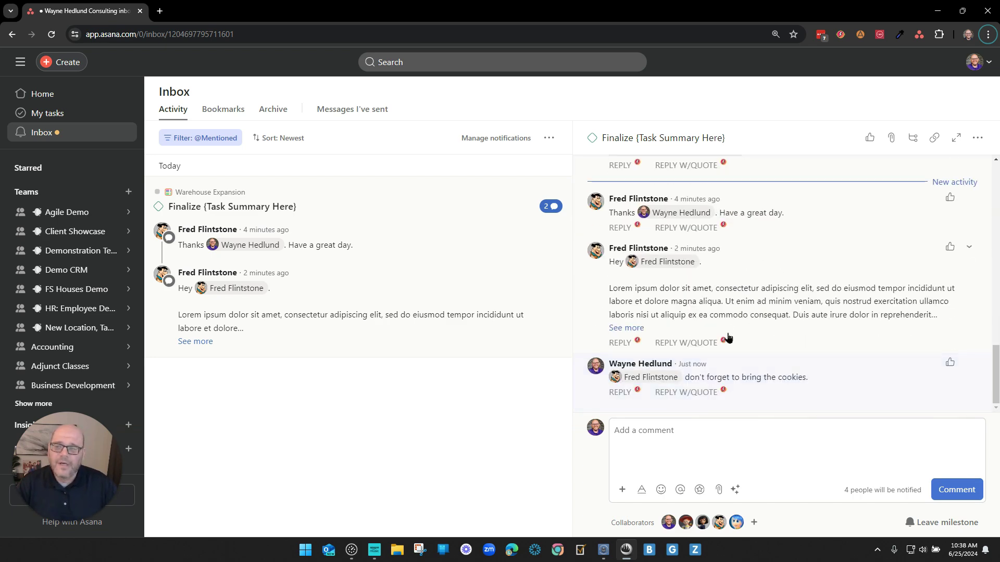
Step: In the mentioned colleague's browser window, like the new comment about the cookies and archive its Inbox notification
key(alt+Tab)
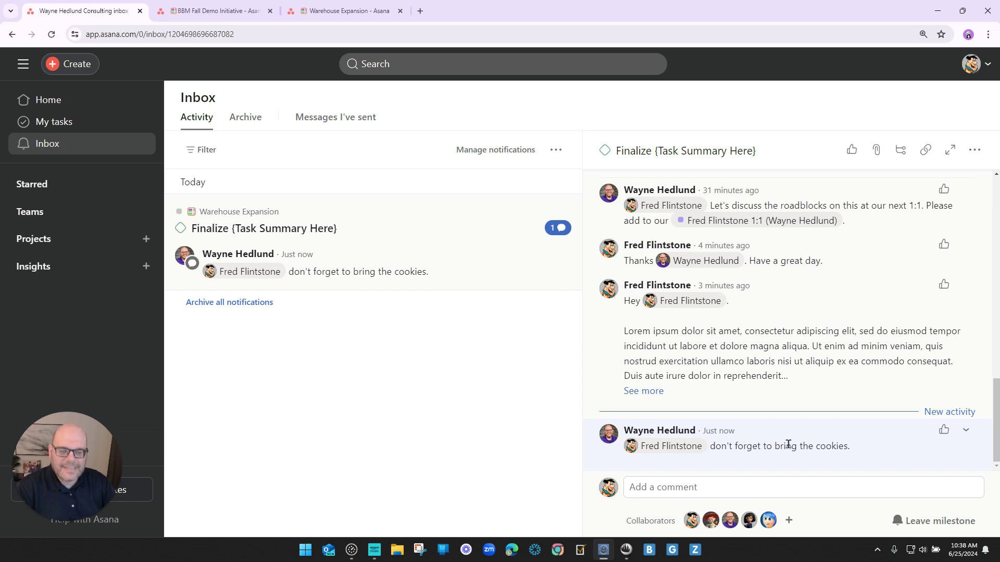
click(943, 430)
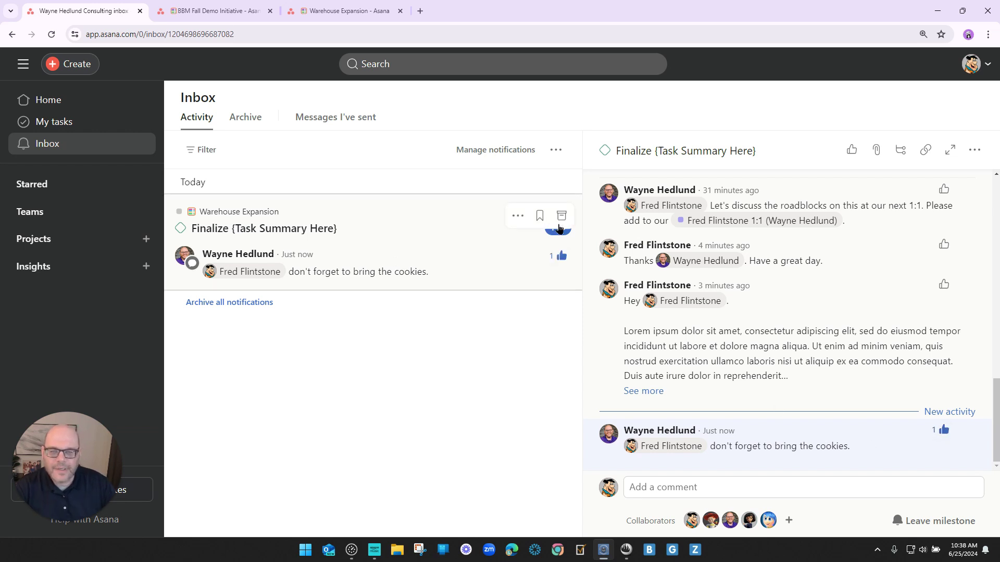
click(562, 215)
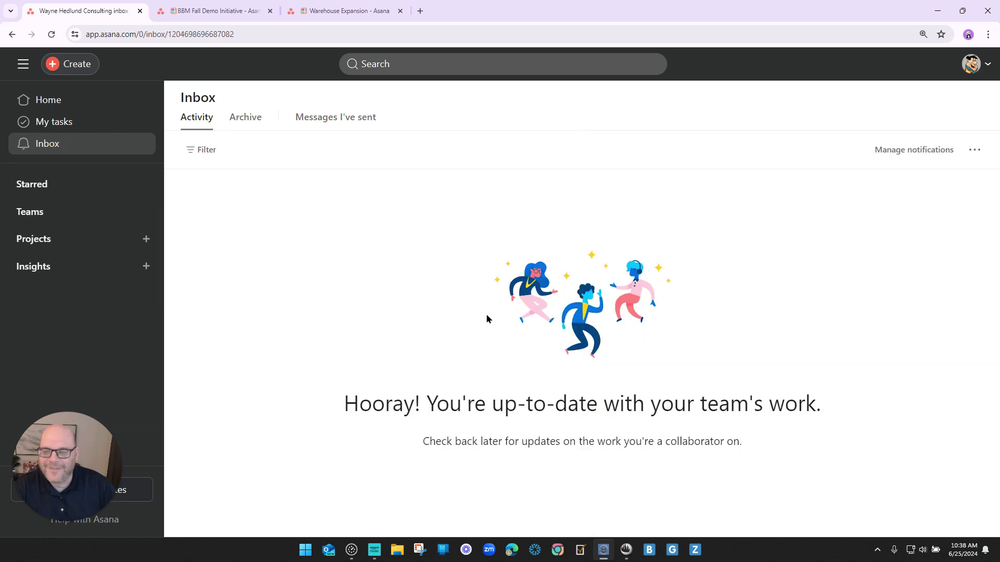